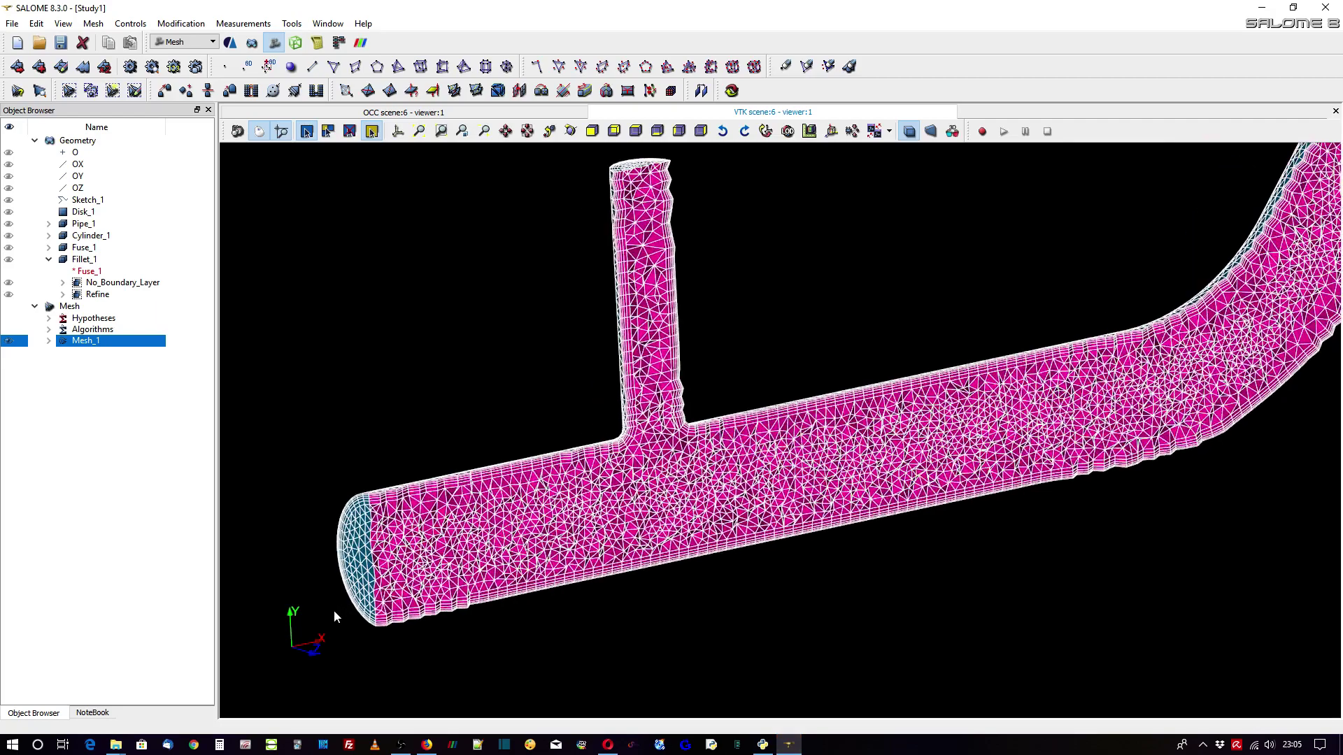
- Compare the meshed pipe Mesh_1 with its source geometry Fillet_1 by alternately showing and hiding them
scroll(333, 611, "up", 4)
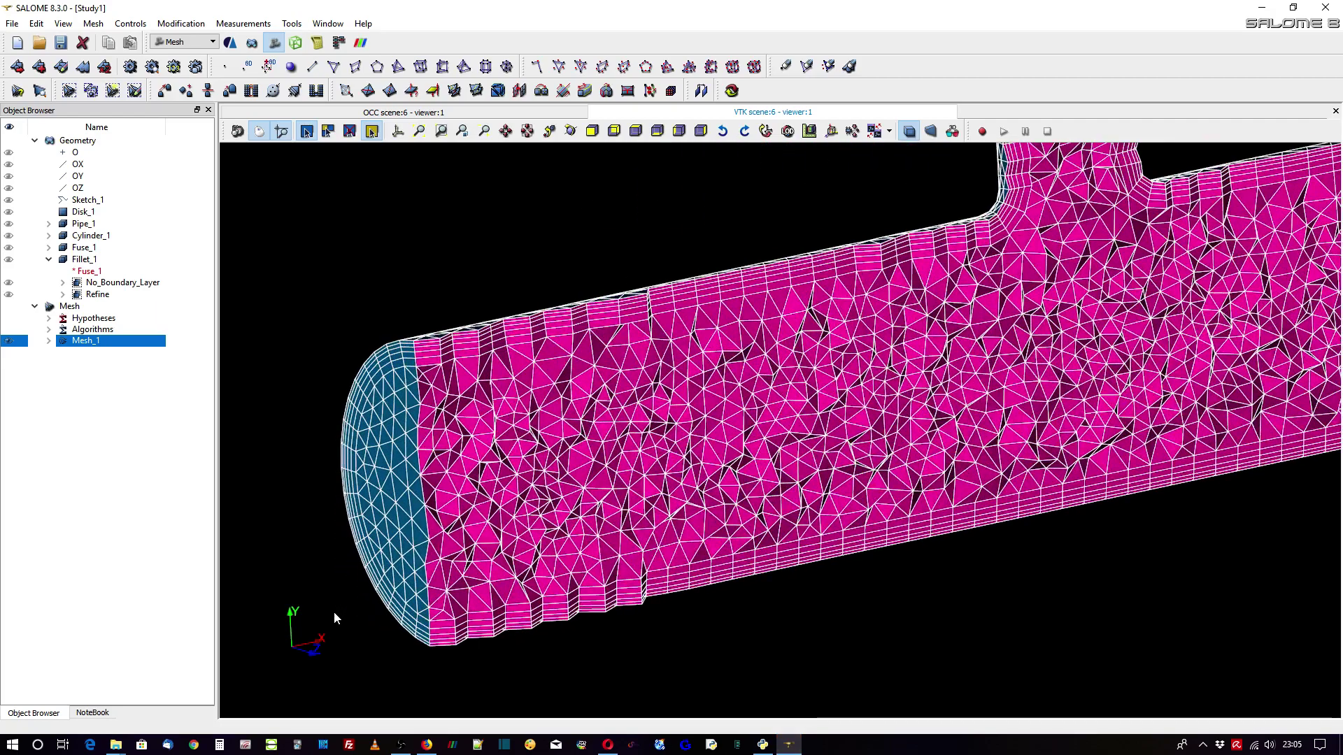
scroll(333, 611, "down", 2)
scroll(334, 611, "down", 5)
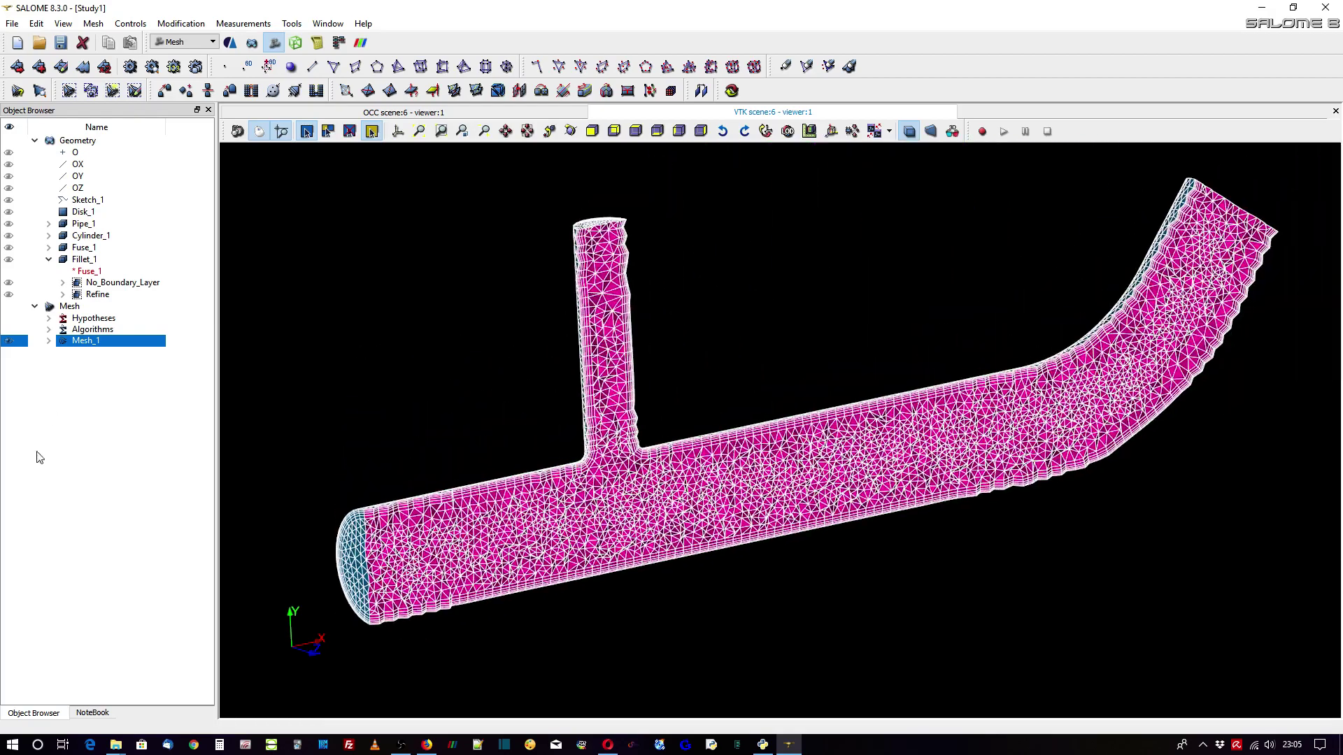
left_click(9, 260)
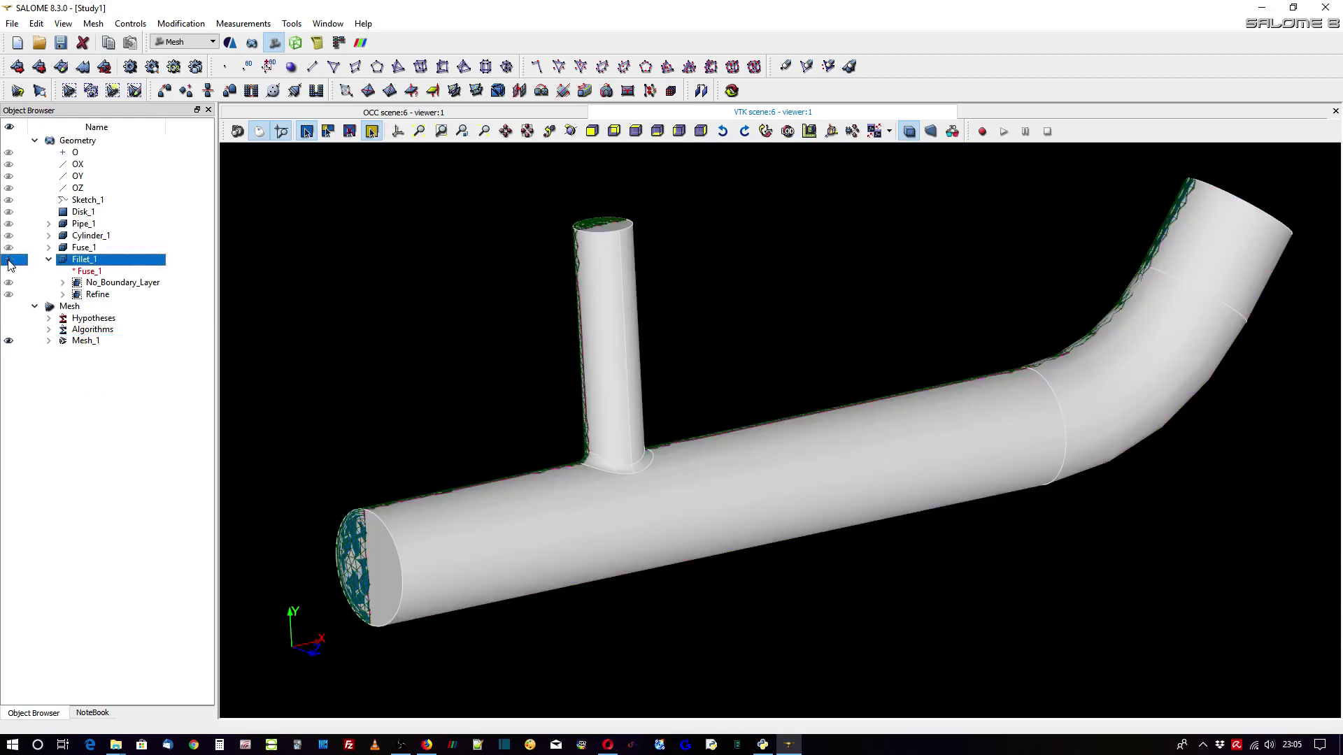
left_click(11, 342)
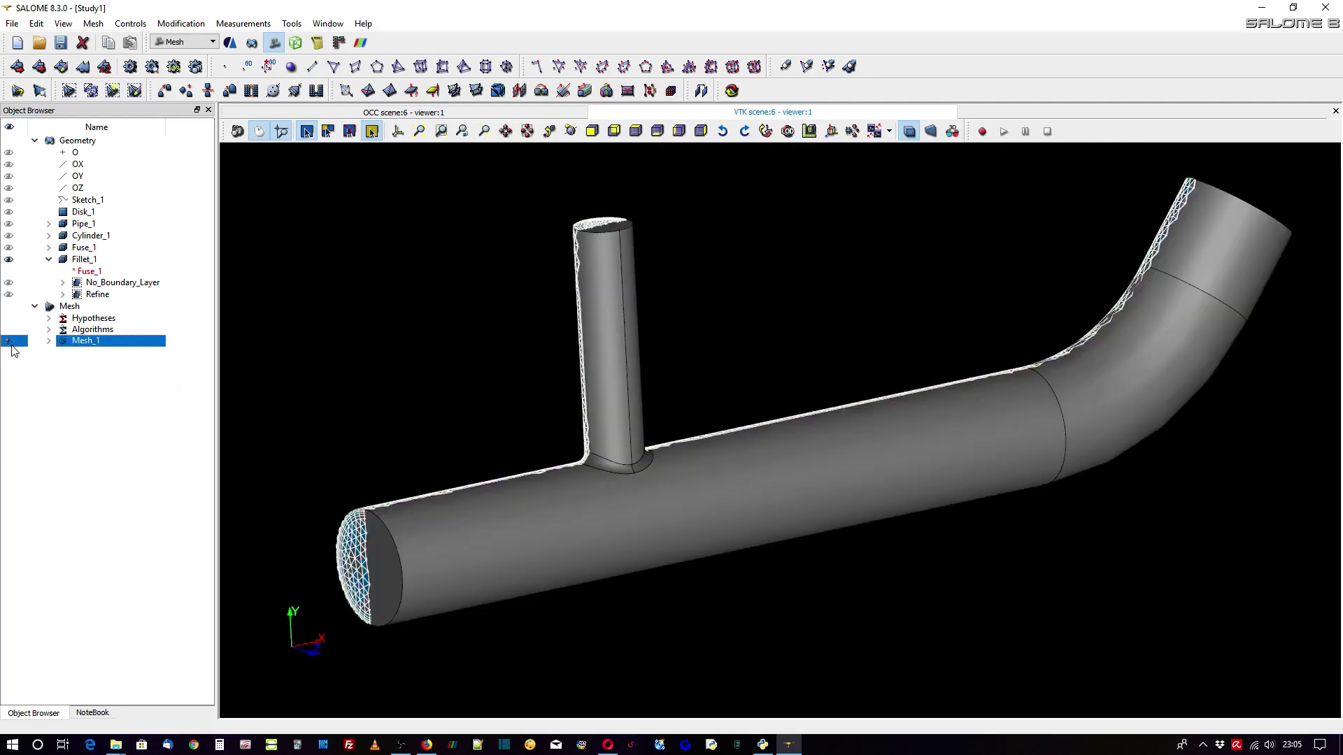
right_click_drag(481, 543, 764, 359, "ctrl")
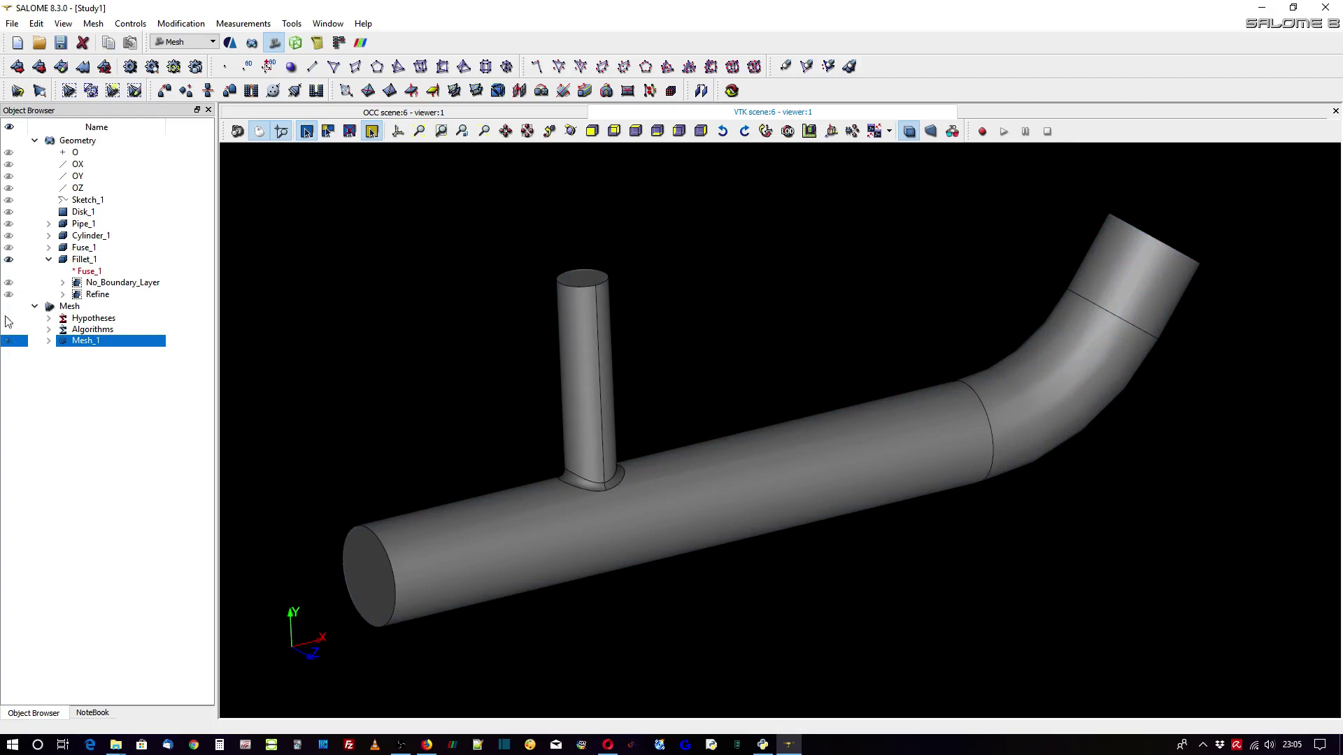
left_click(10, 341)
left_click(10, 260)
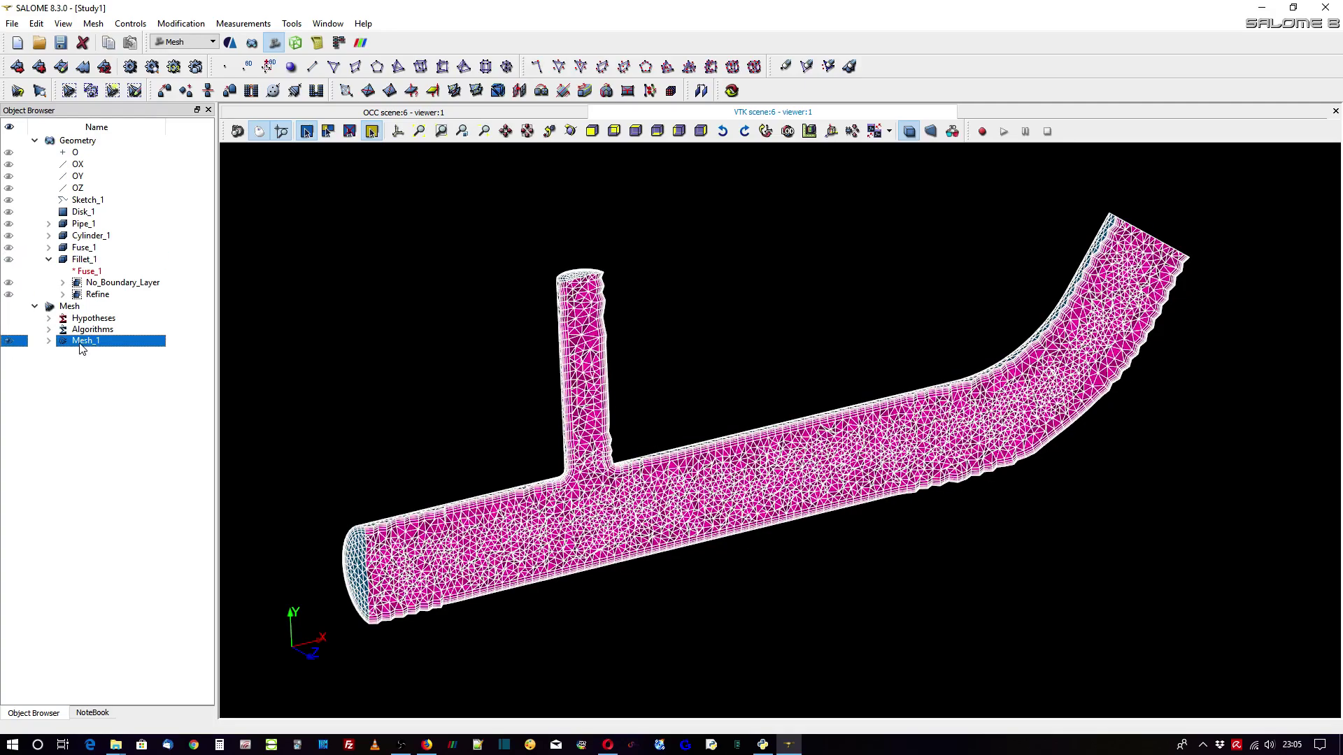
- Examine Mesh_1 at the pipe's end face and around the branch junction, on both the cut and outer sides
scroll(342, 613, "up", 6)
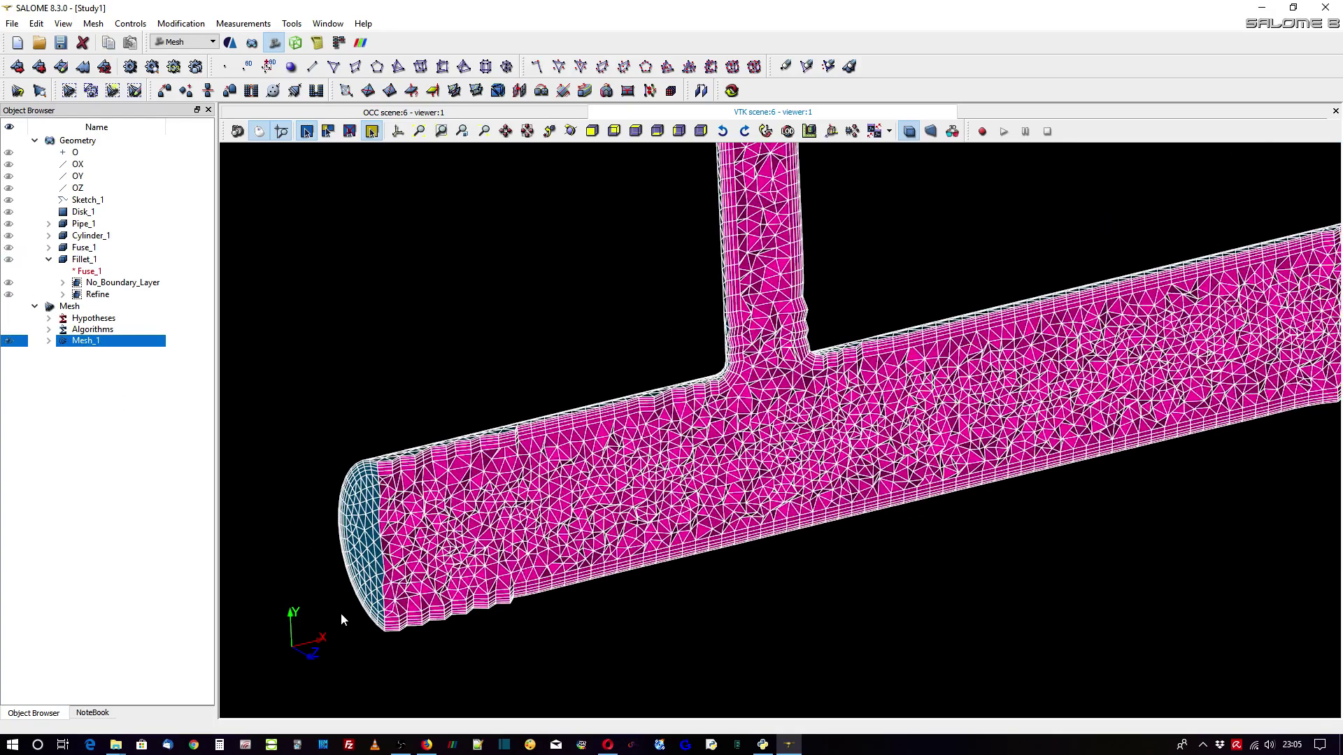
scroll(341, 613, "down", 5)
right_click_drag(398, 582, 1034, 585, "ctrl")
scroll(1034, 585, "up", 3)
scroll(1101, 467, "up", 2)
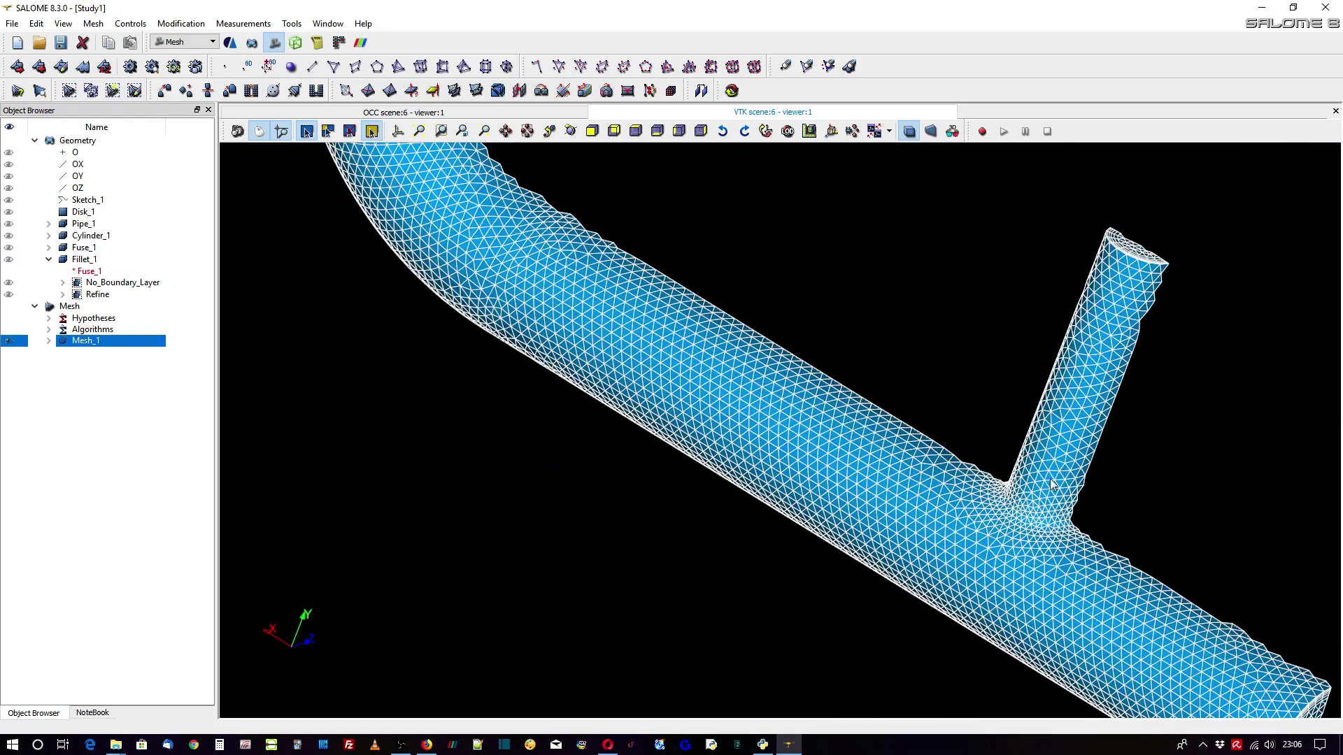
scroll(766, 548, "down", 4)
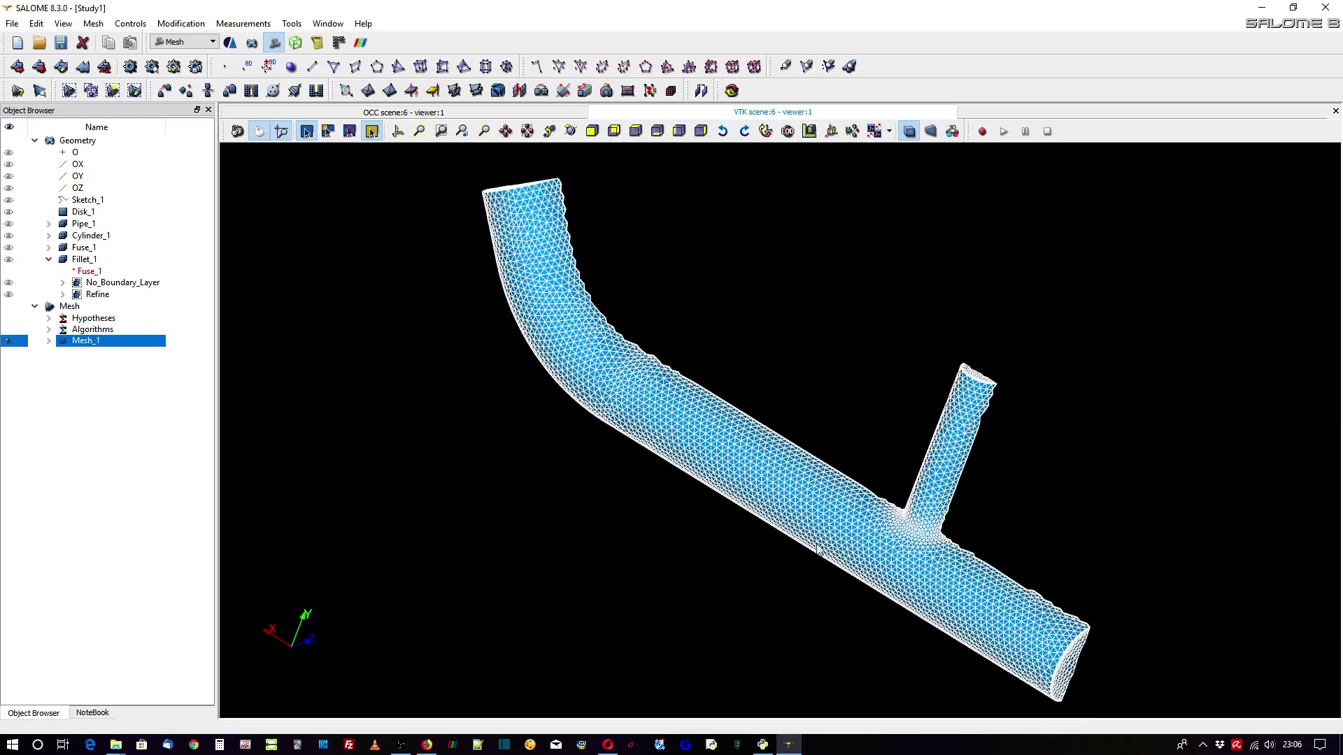
right_click_drag(1095, 611, 428, 525, "ctrl")
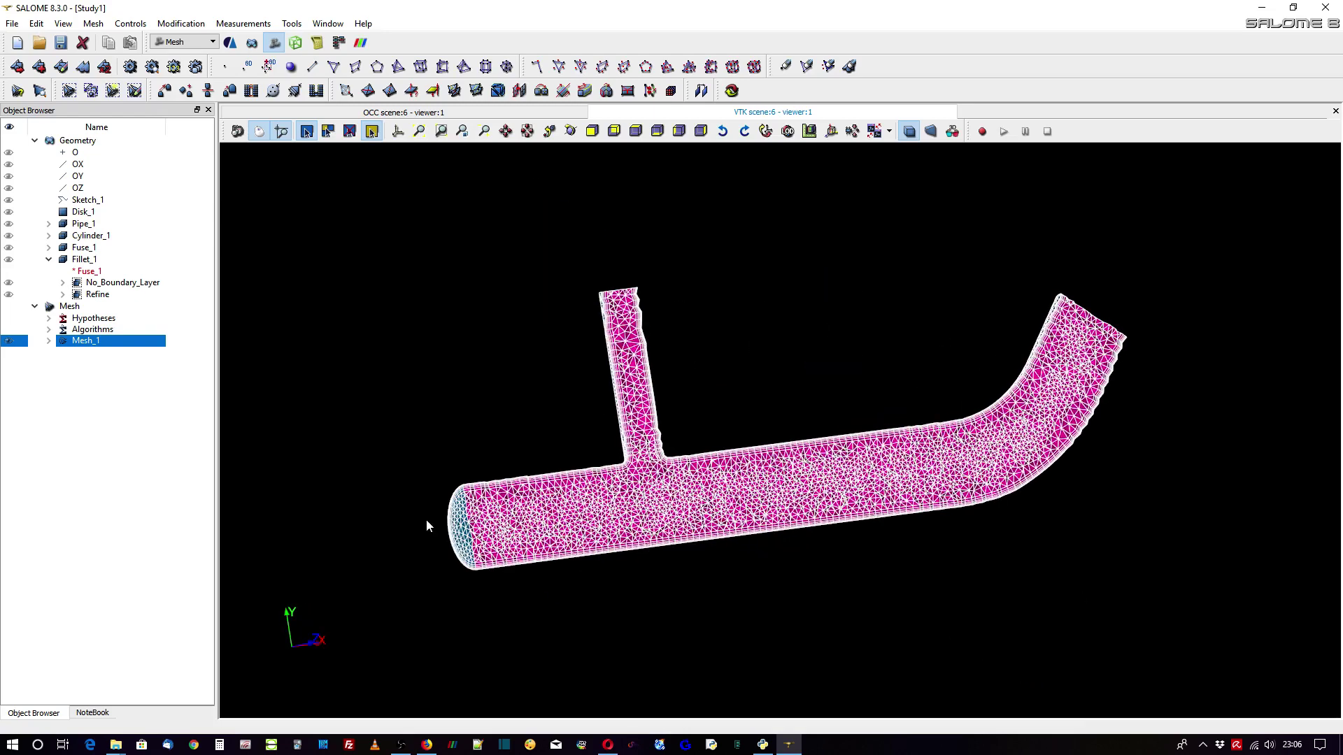
- Switch to Firefox to view the Install Salome on Windows page, and return to SALOME
left_click(426, 744)
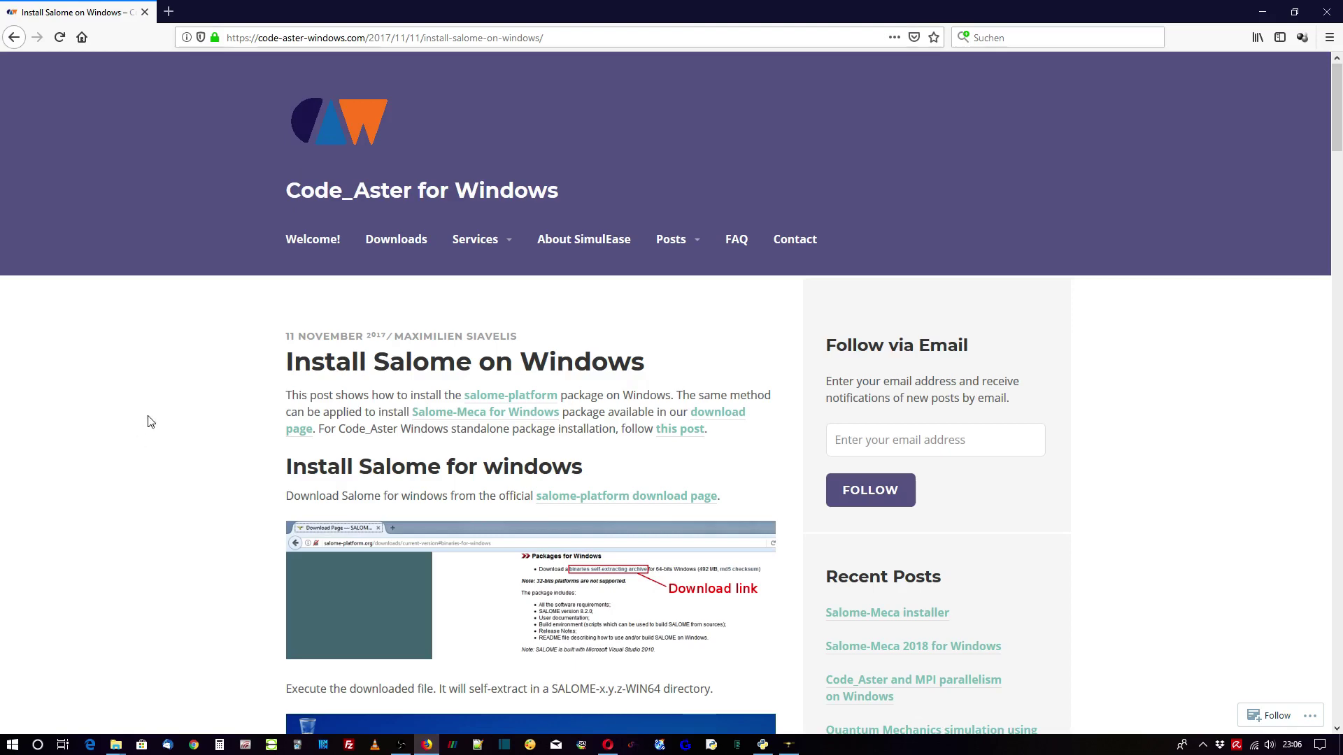
left_click(789, 745)
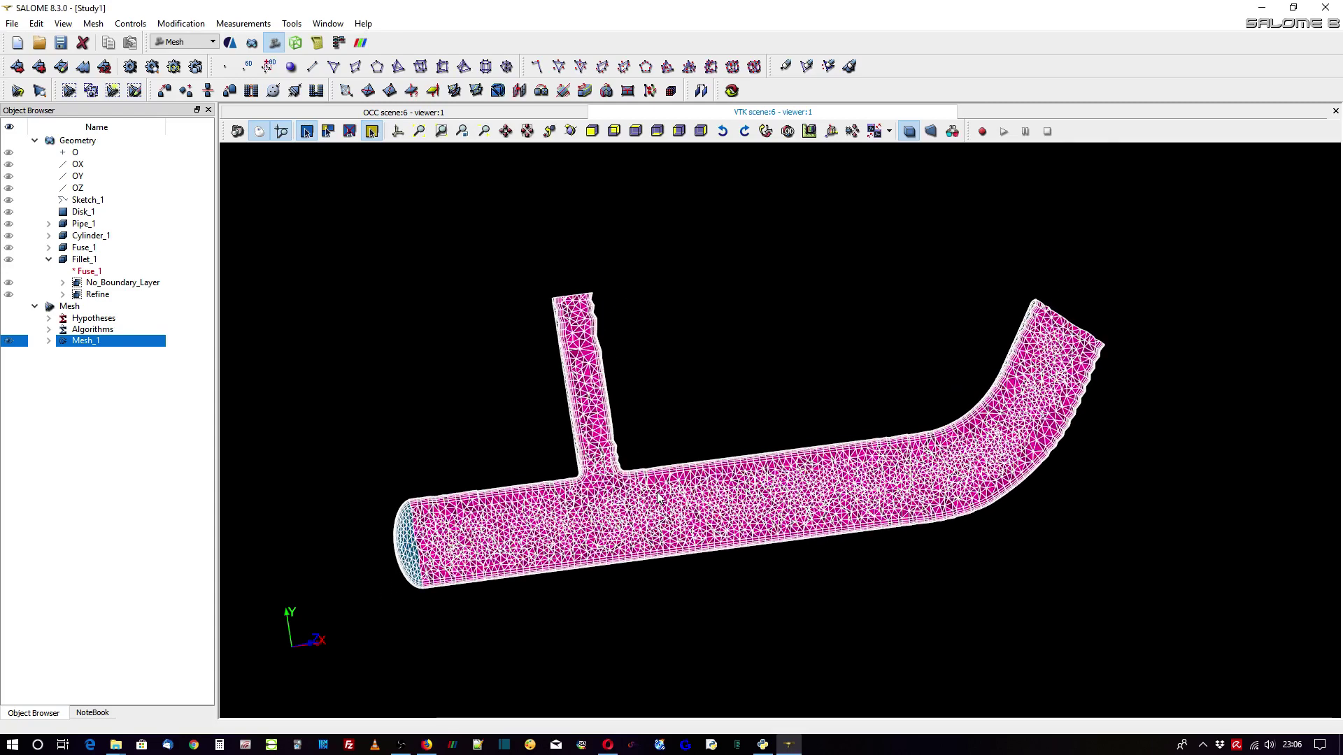
- Close the current study without saving it and create a new empty study
left_click(81, 42)
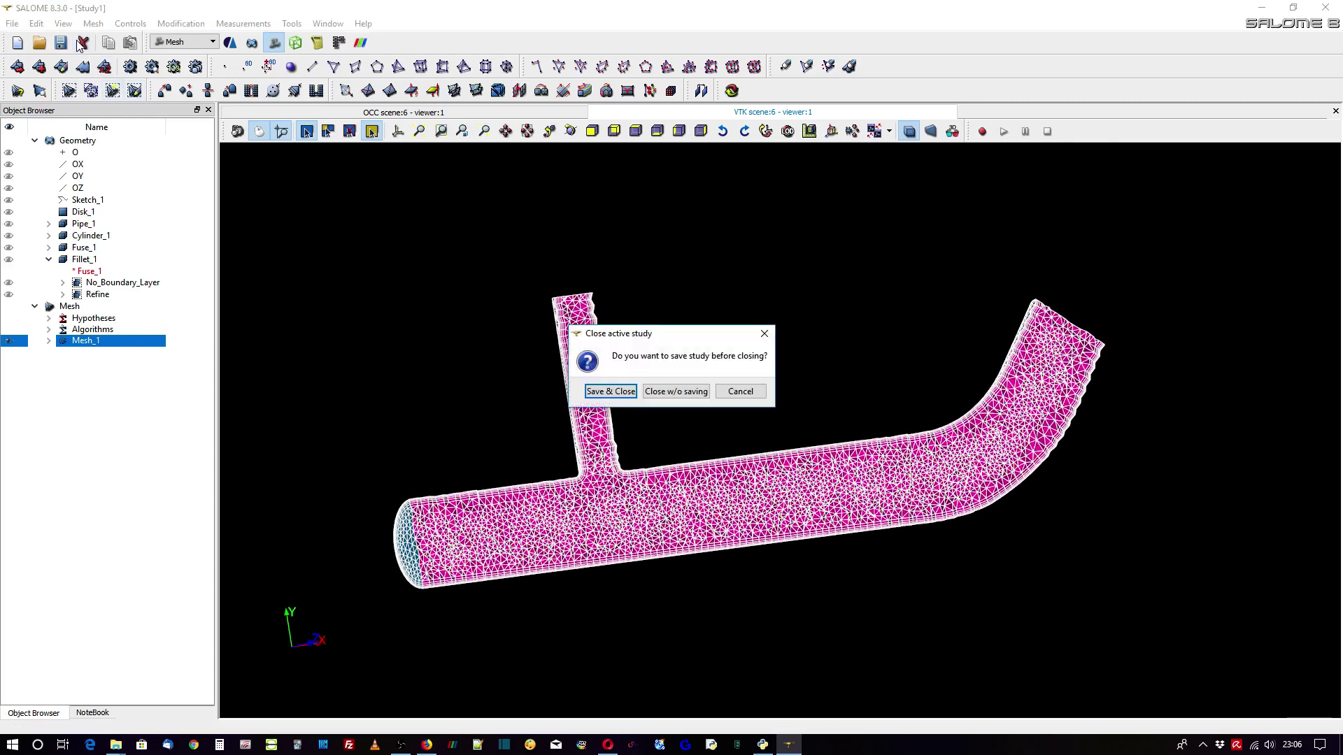
left_click(662, 394)
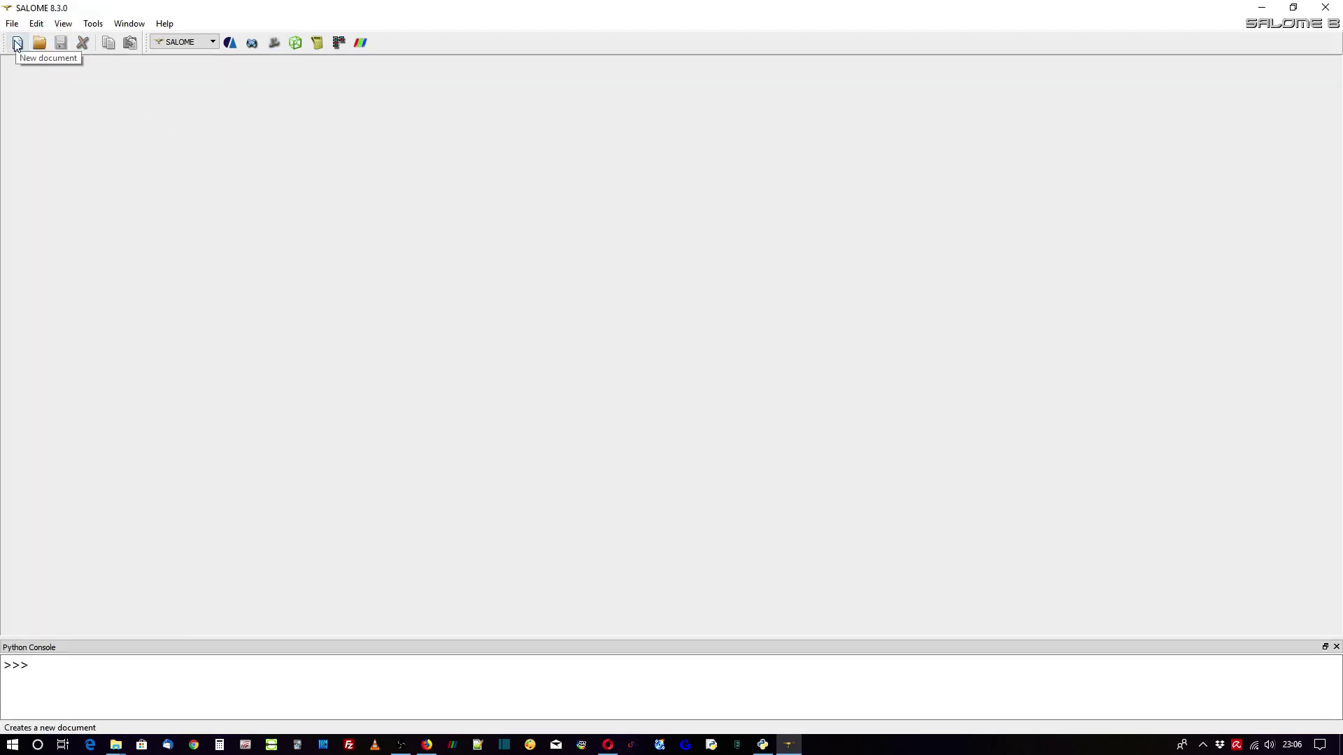
left_click(17, 43)
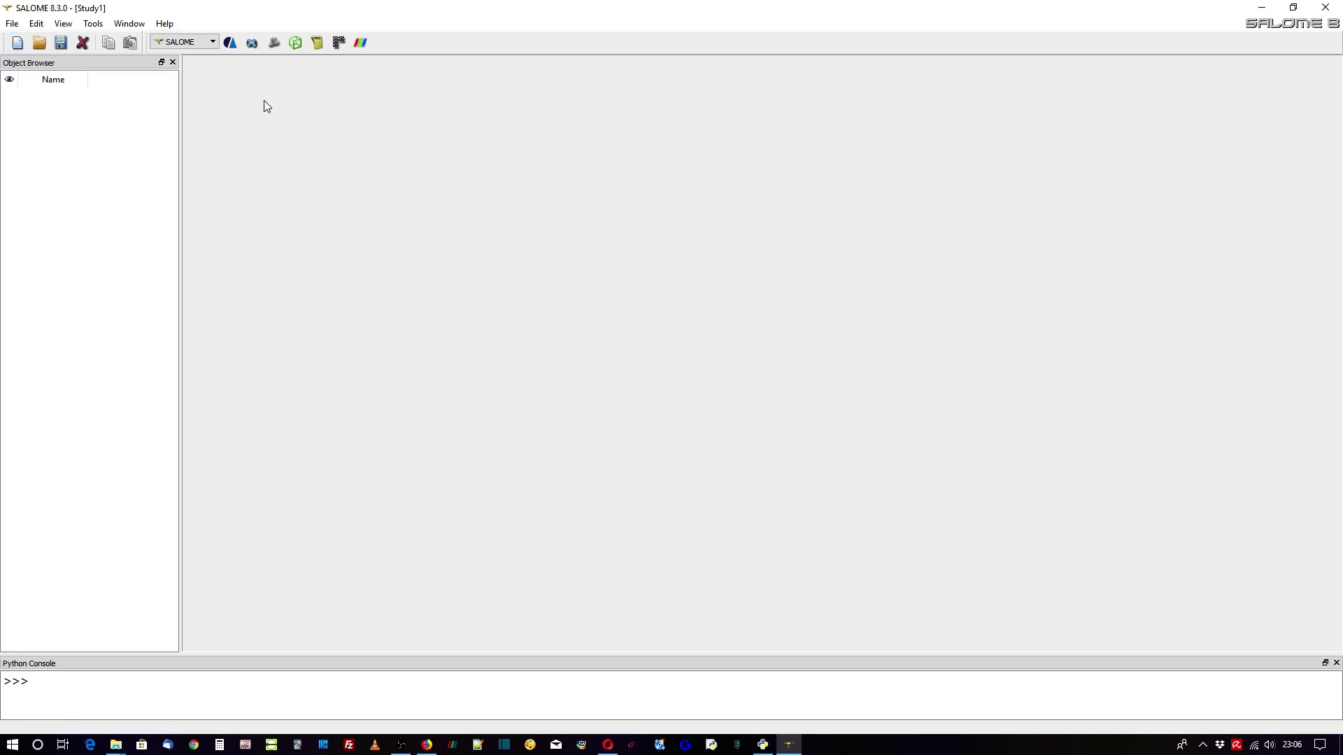
- Activate the Geometry module and switch the 3D viewer's interaction style
left_click(253, 43)
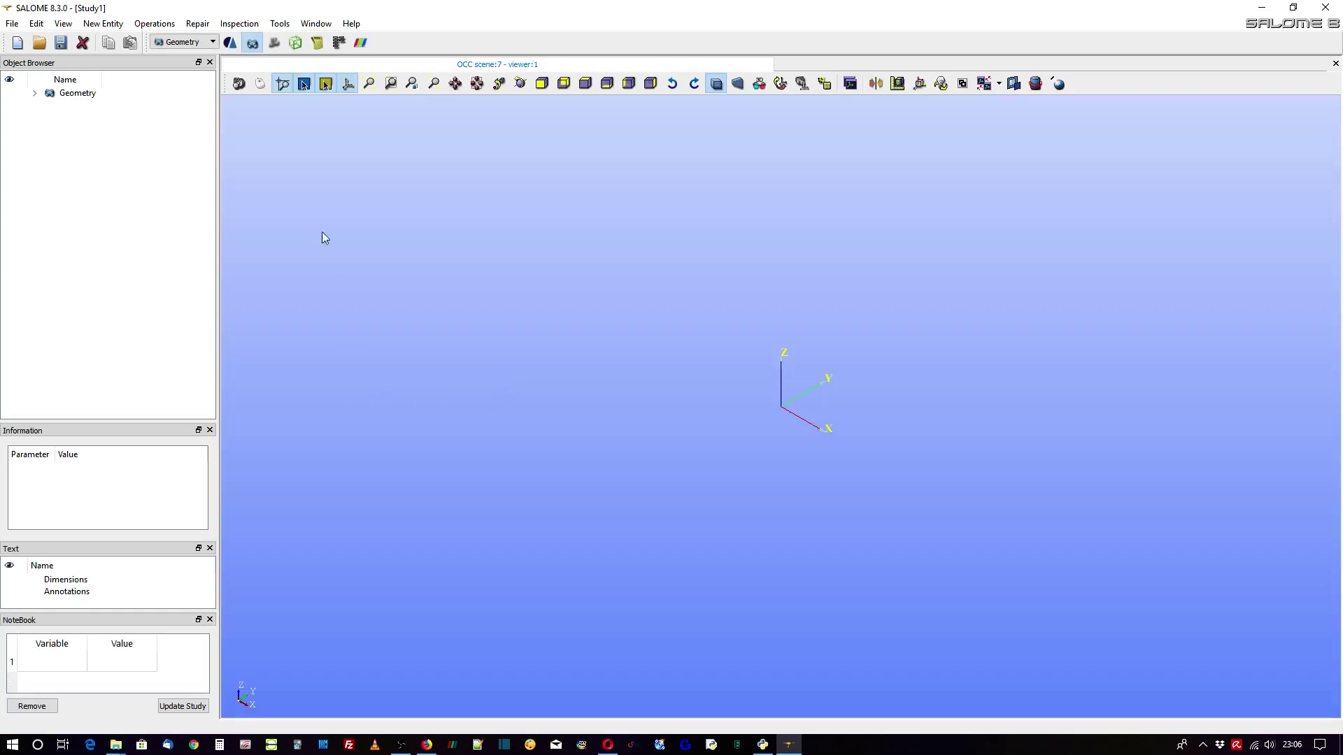
left_click(260, 85)
scroll(500, 538, "down", 3)
scroll(600, 488, "up", 3)
- Start a 2D sketch in the global coordinate system and hide the viewer's axis trihedron
left_click(103, 23)
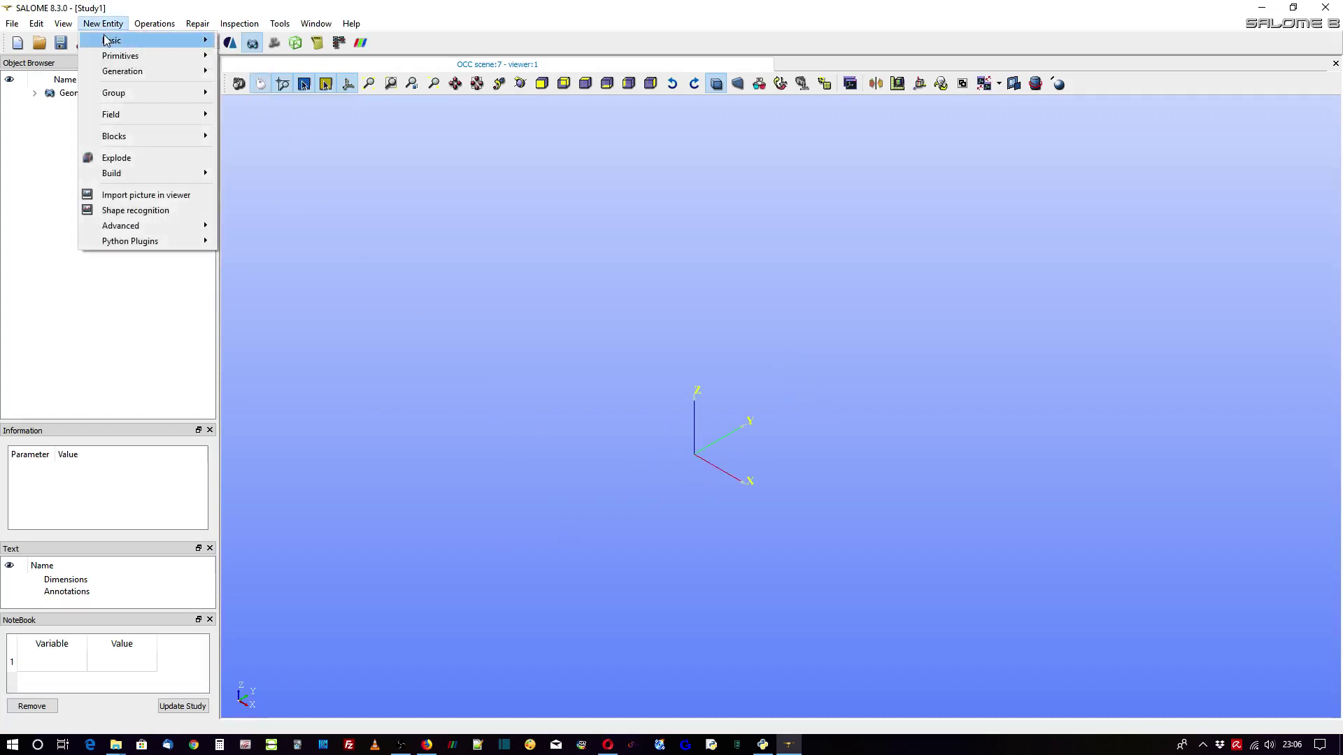
mouse_move(109, 40)
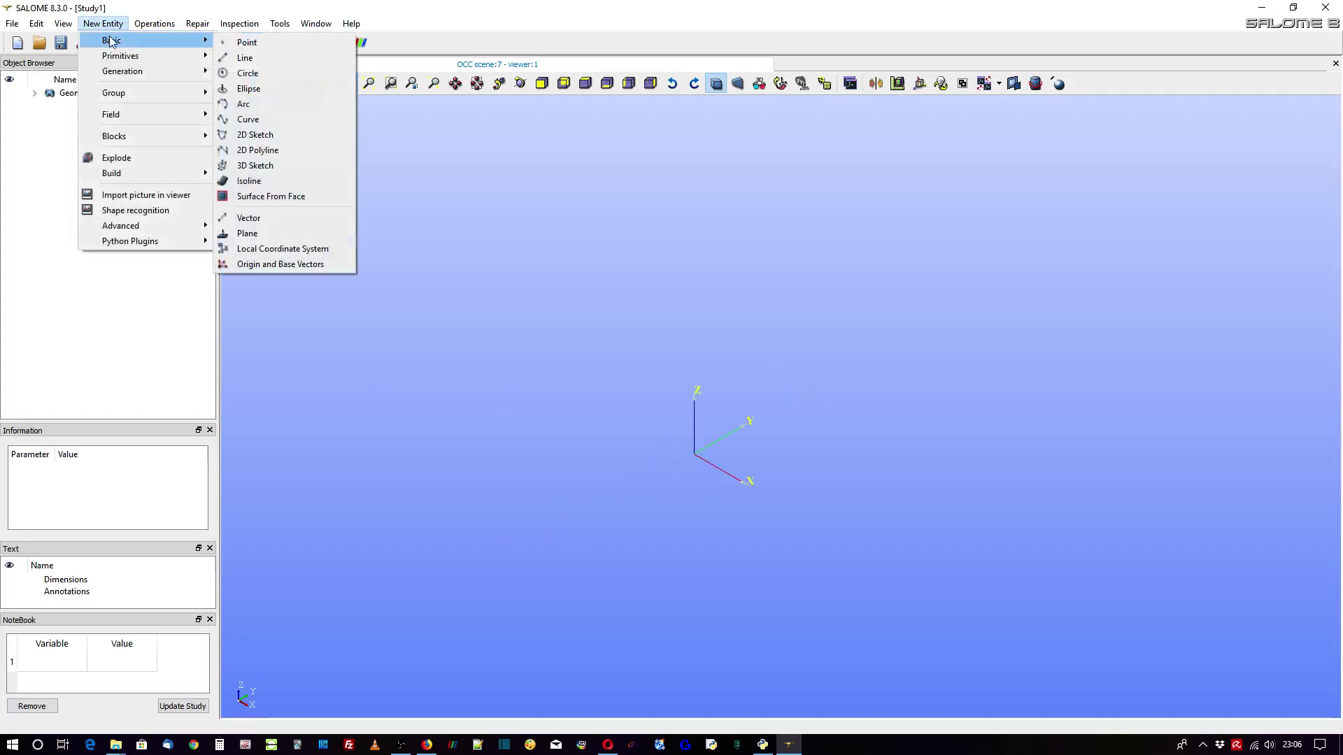
left_click(253, 135)
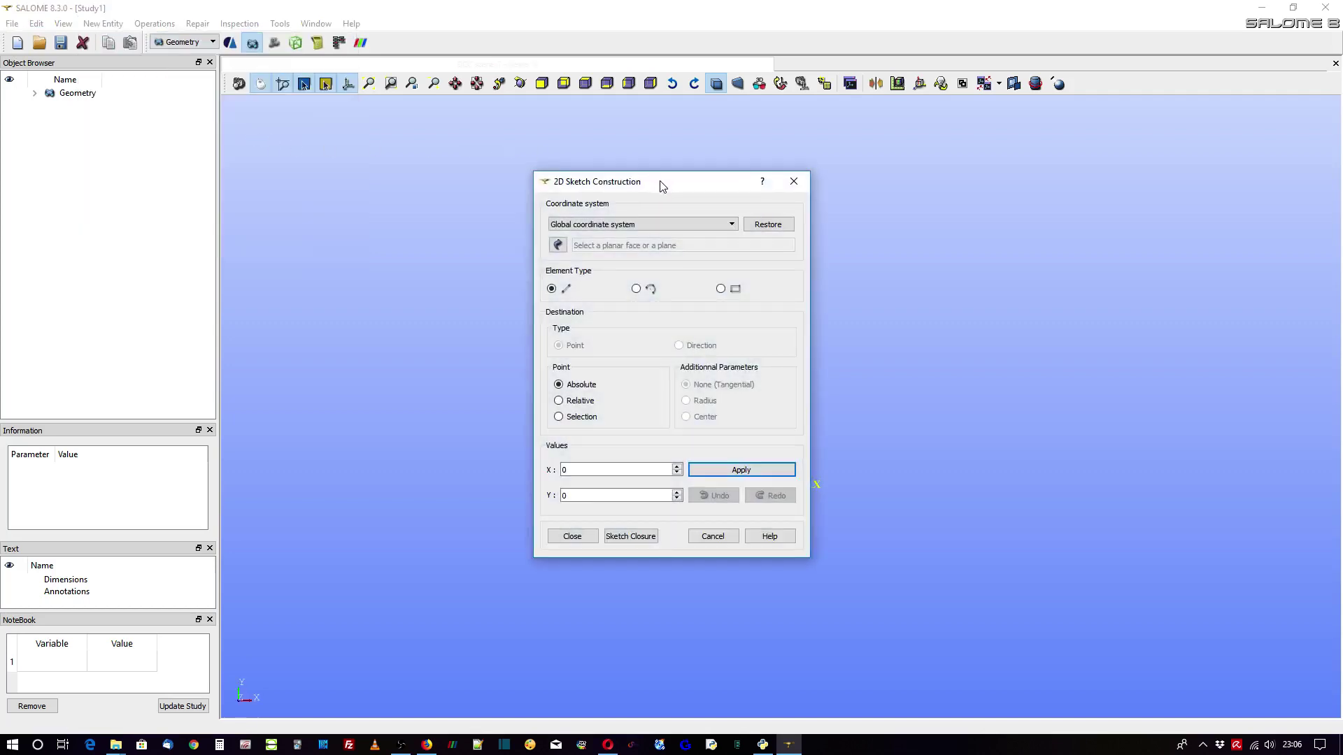
mouse_move(663, 185)
left_mouse_down()
mouse_move(474, 173)
mouse_move(360, 186)
left_mouse_up()
scroll(548, 509, "down", 2)
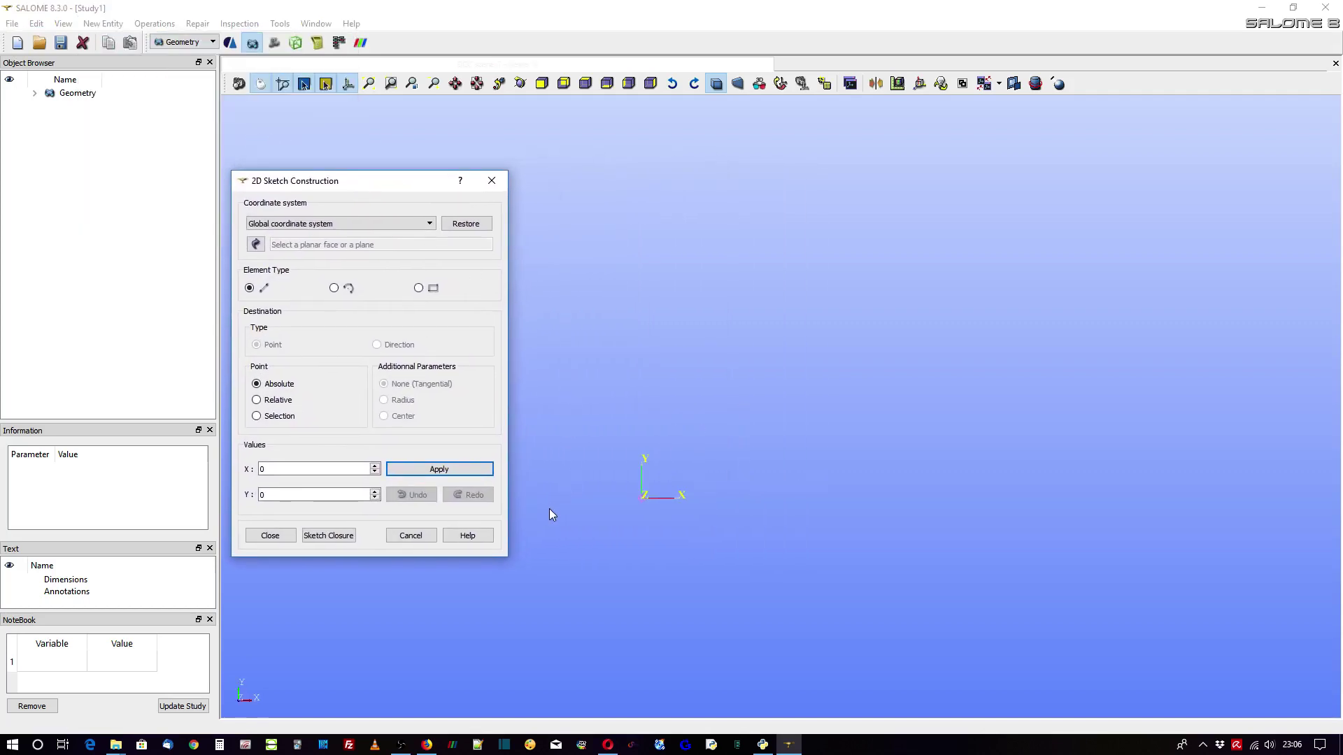
scroll(633, 472, "up", 3)
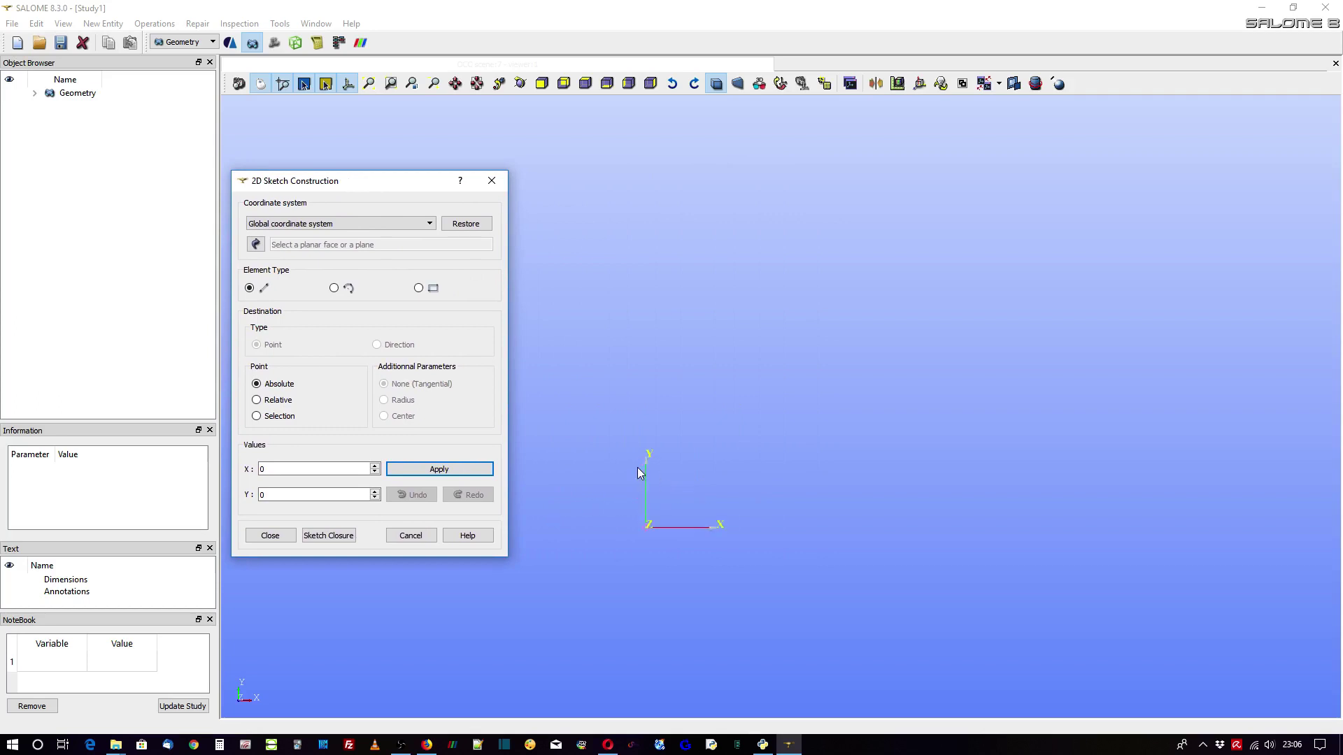
left_click(348, 84)
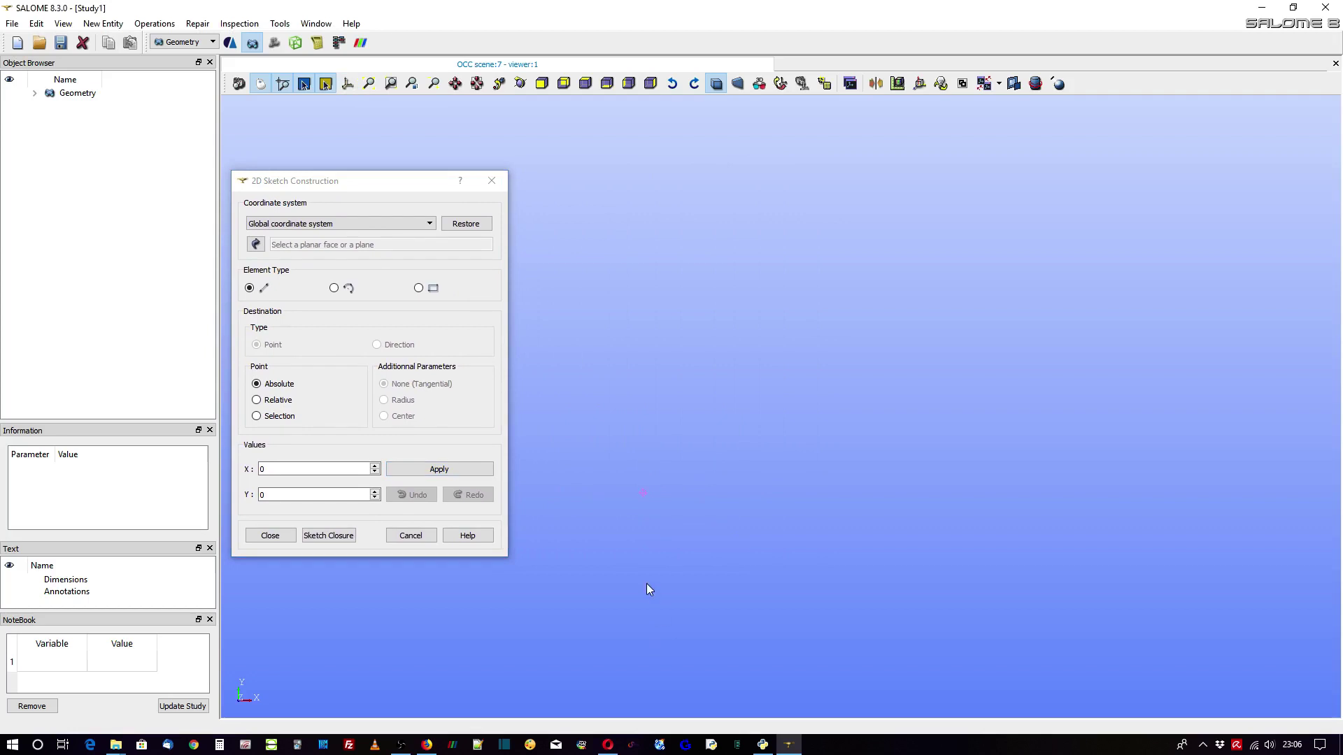
- Sketch a straight line from the origin (X 0, Y 0) to the absolute point X 800, Y 0
left_click(268, 470)
left_click(425, 471)
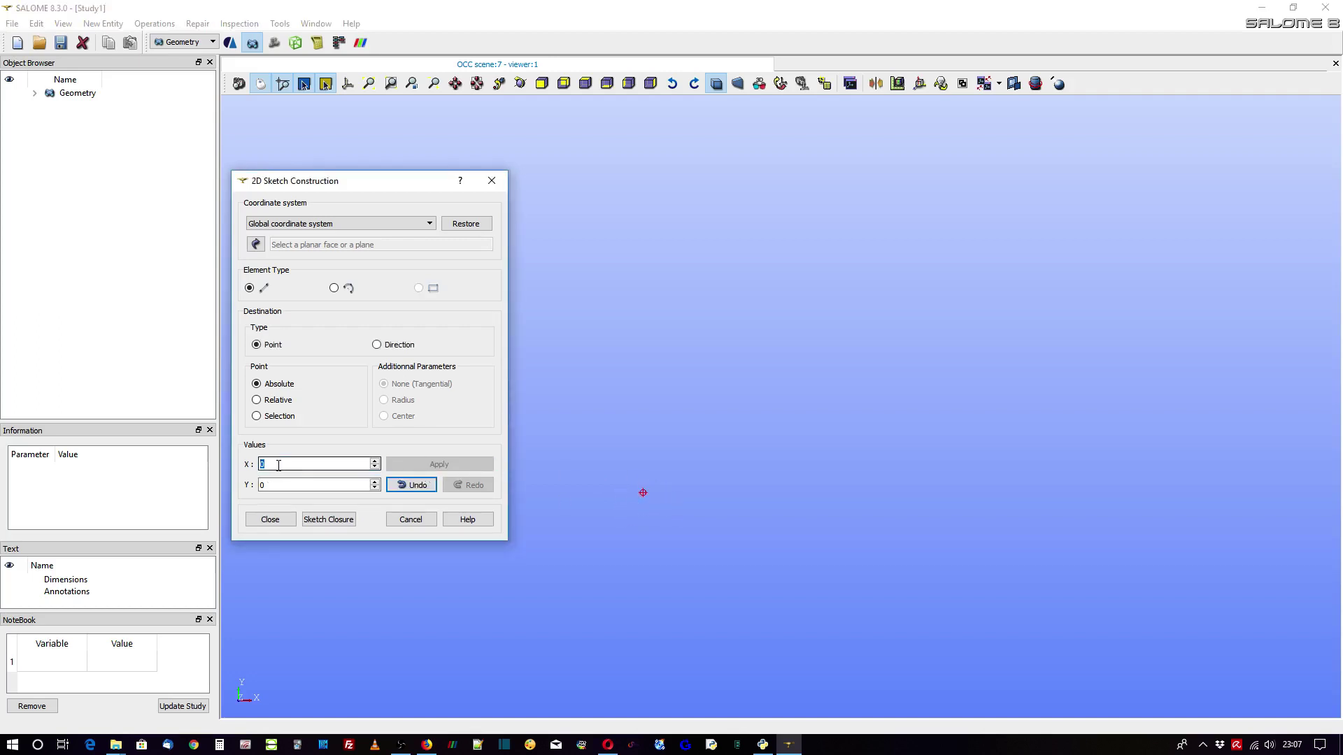
type("80")
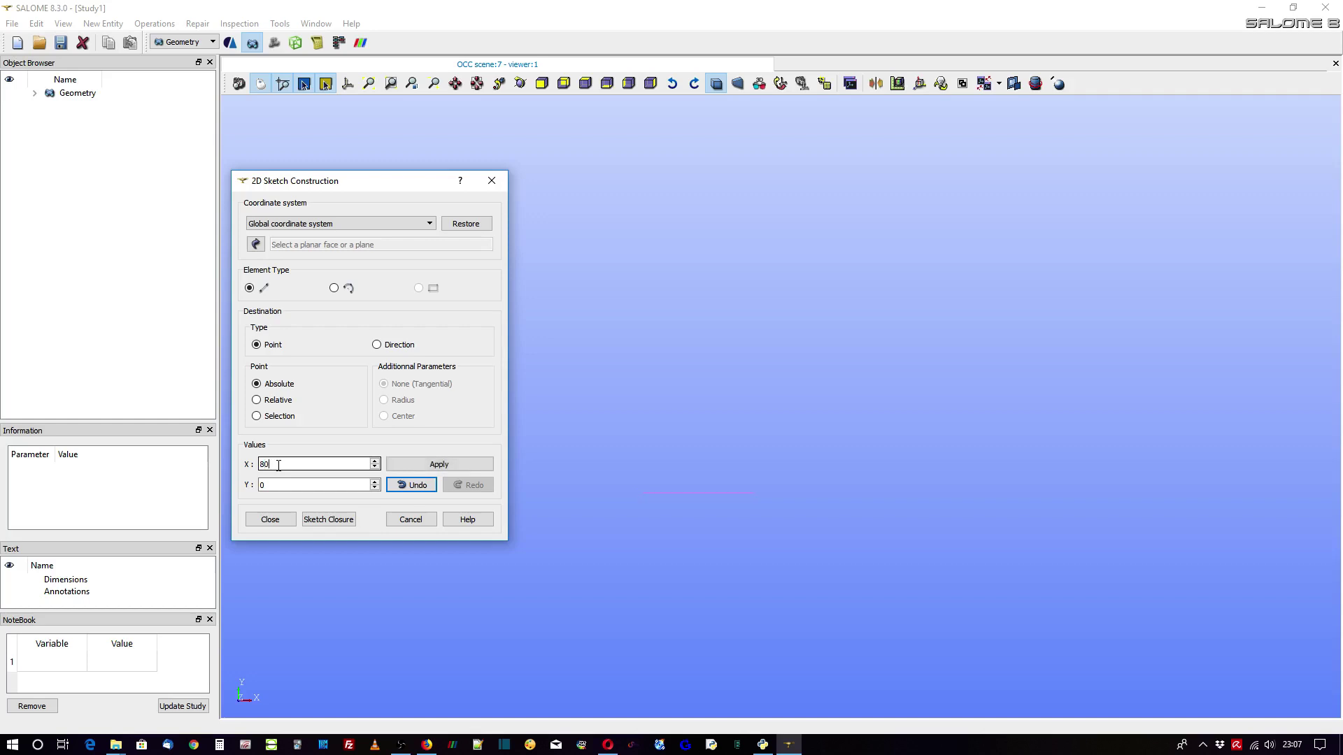
type("0")
left_click(443, 463)
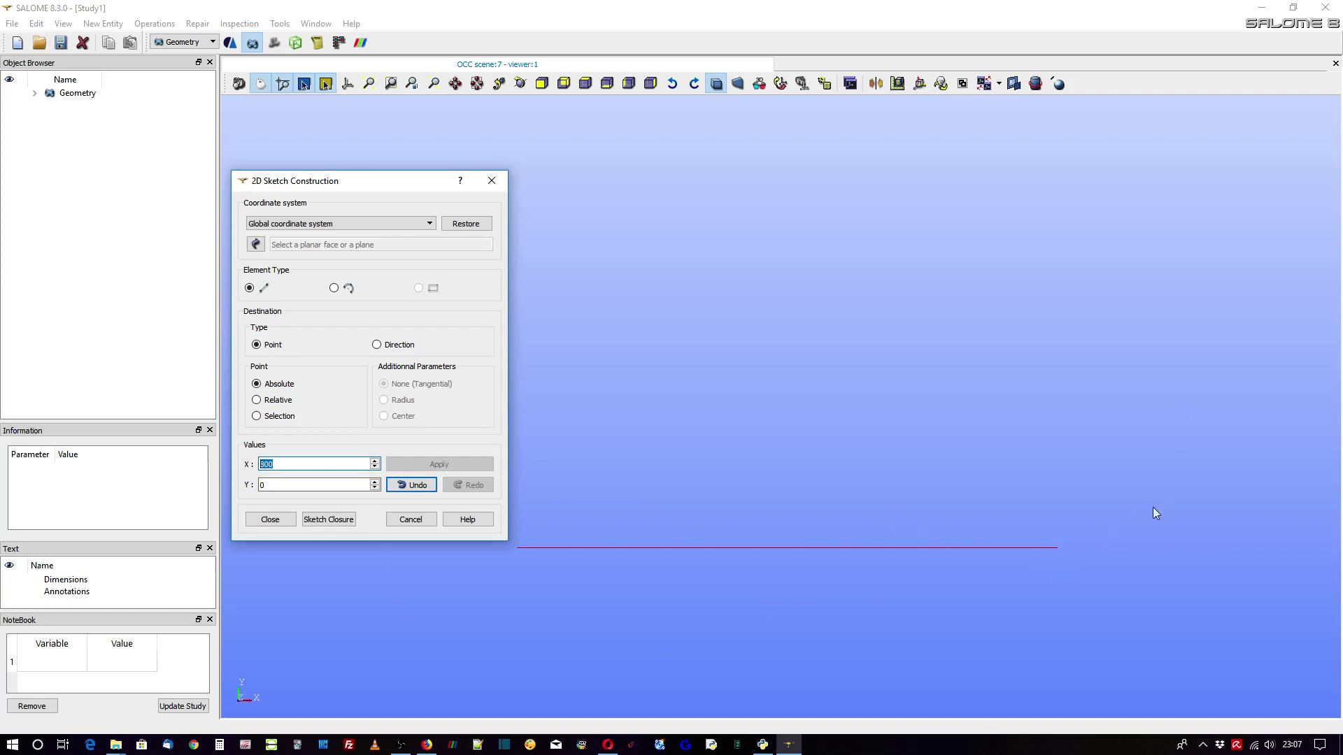
- Add a tangential arc from the line's end to a relative point at DX 200, DY 100
left_click(335, 288)
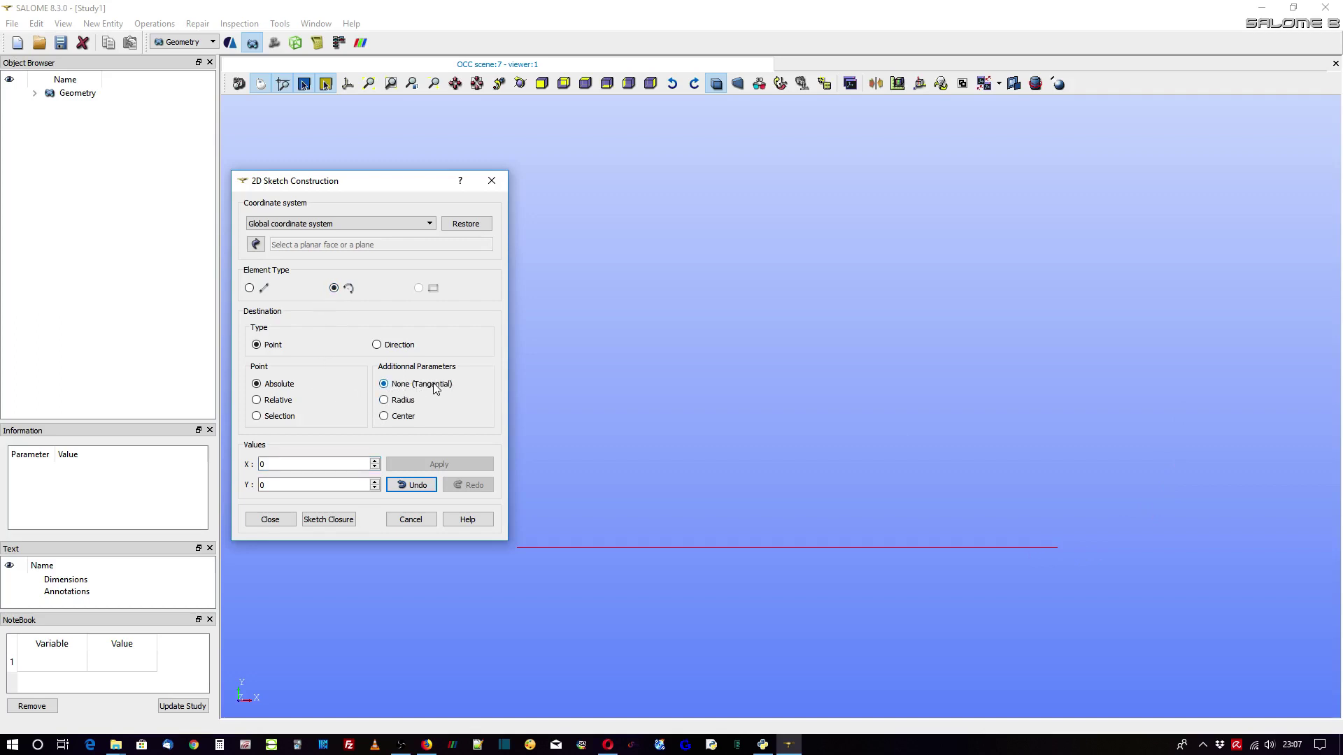
left_click(257, 400)
key("BackSpace")
type("200")
key("Tab")
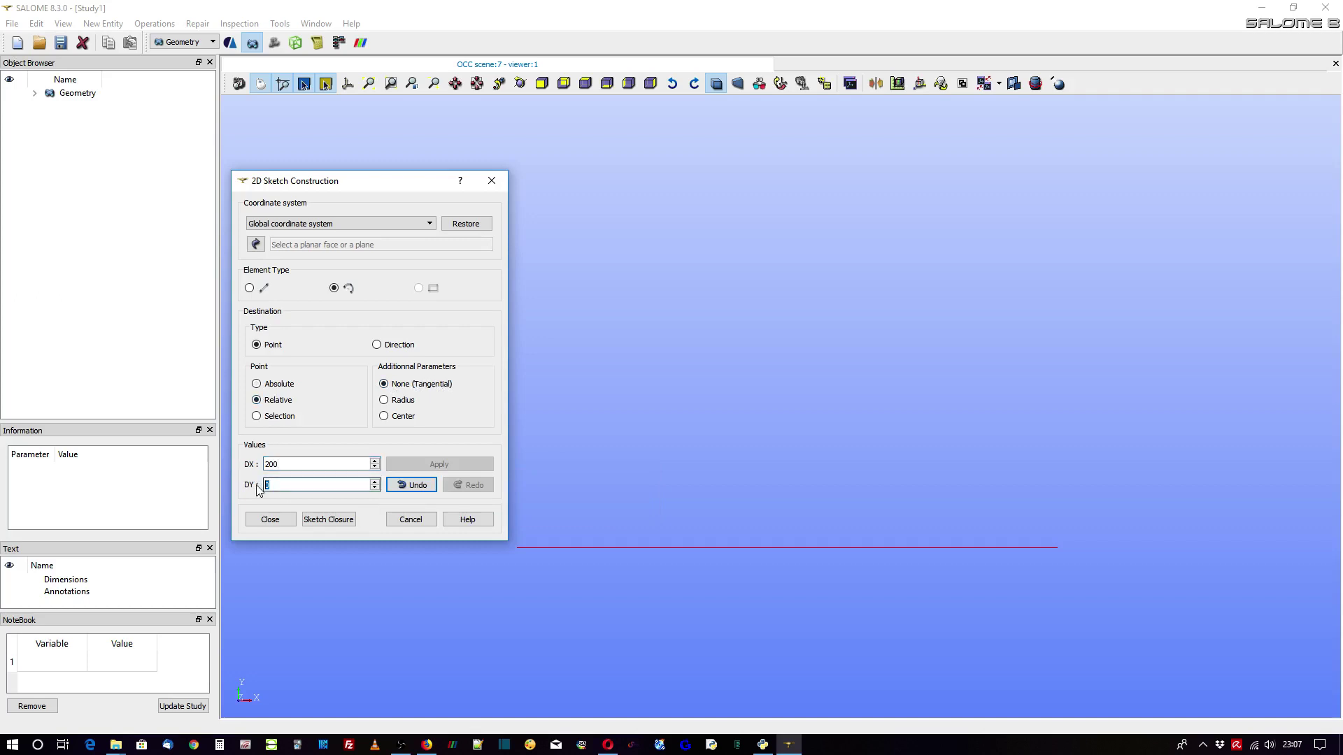
type("100")
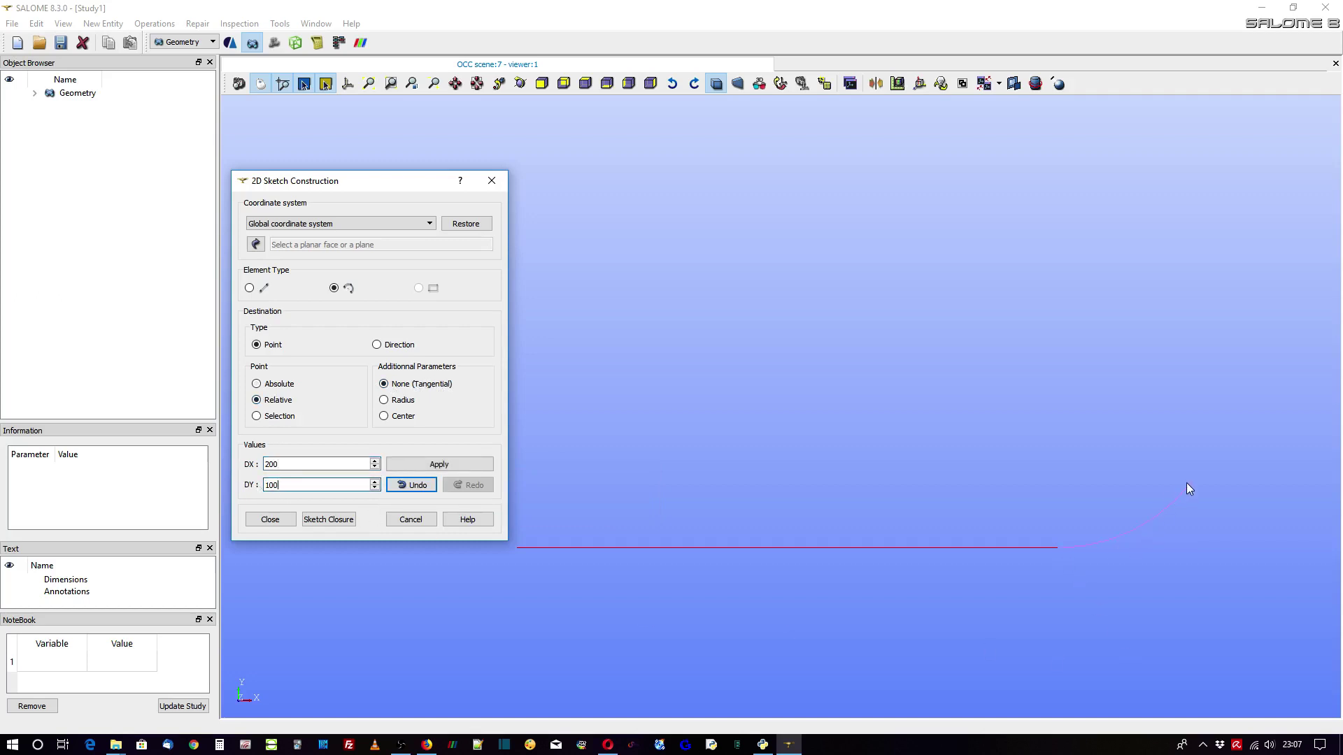
left_click(433, 470)
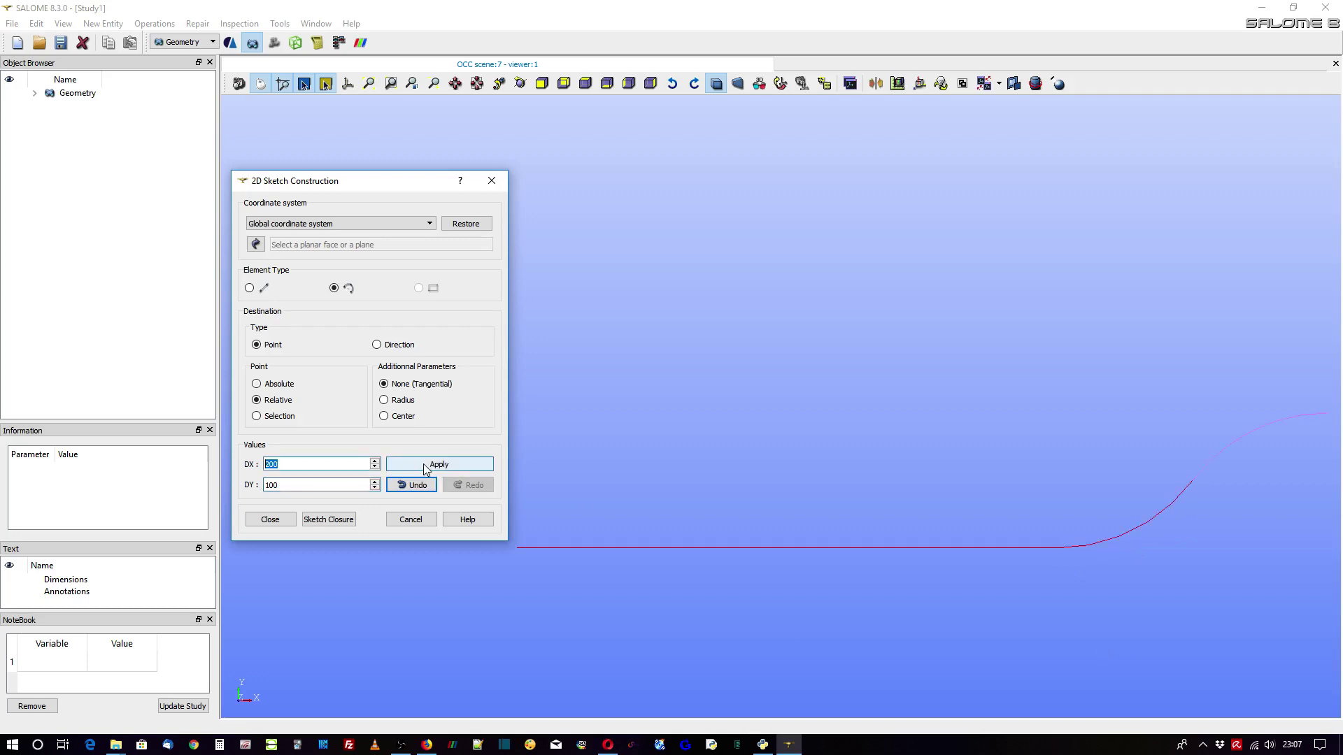
- Add a straight segment continuing from the arc at angle 0 with length 100, and finish the open sketch
left_click(250, 289)
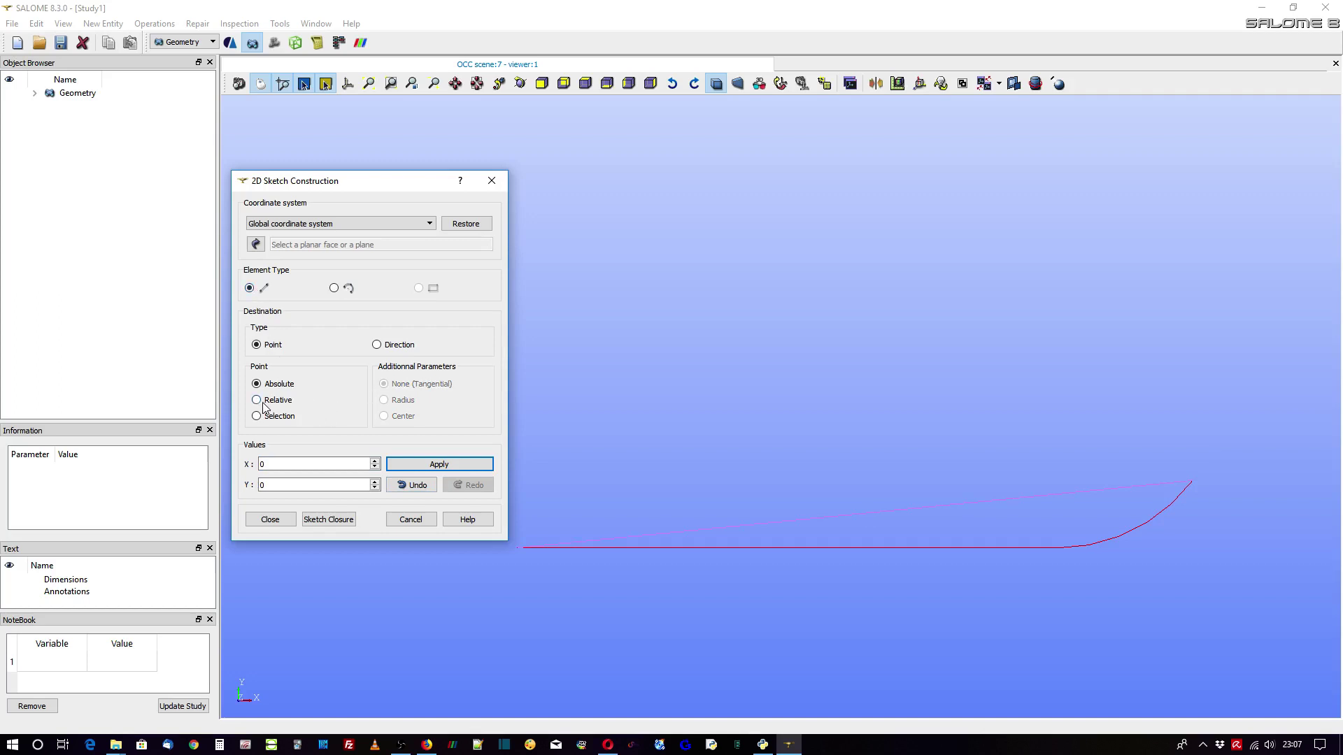
left_click(377, 345)
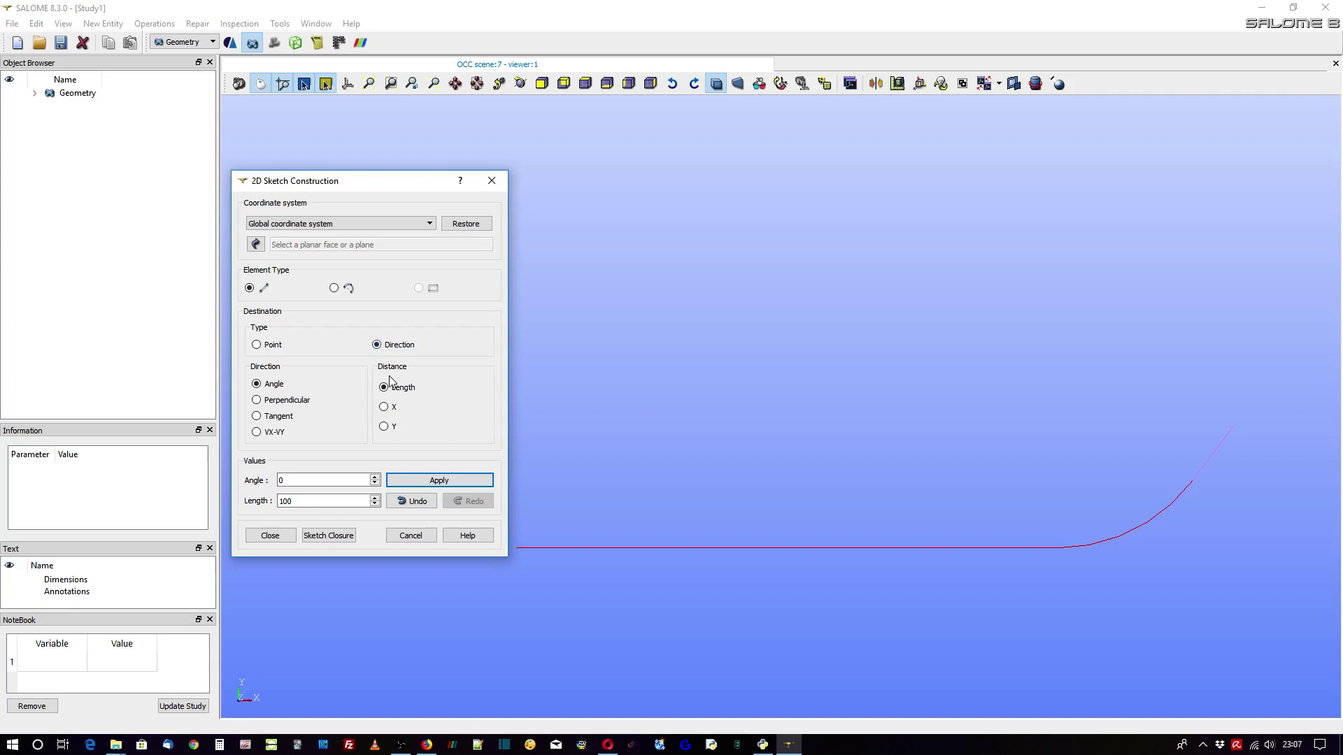
left_click(321, 502)
key("Return")
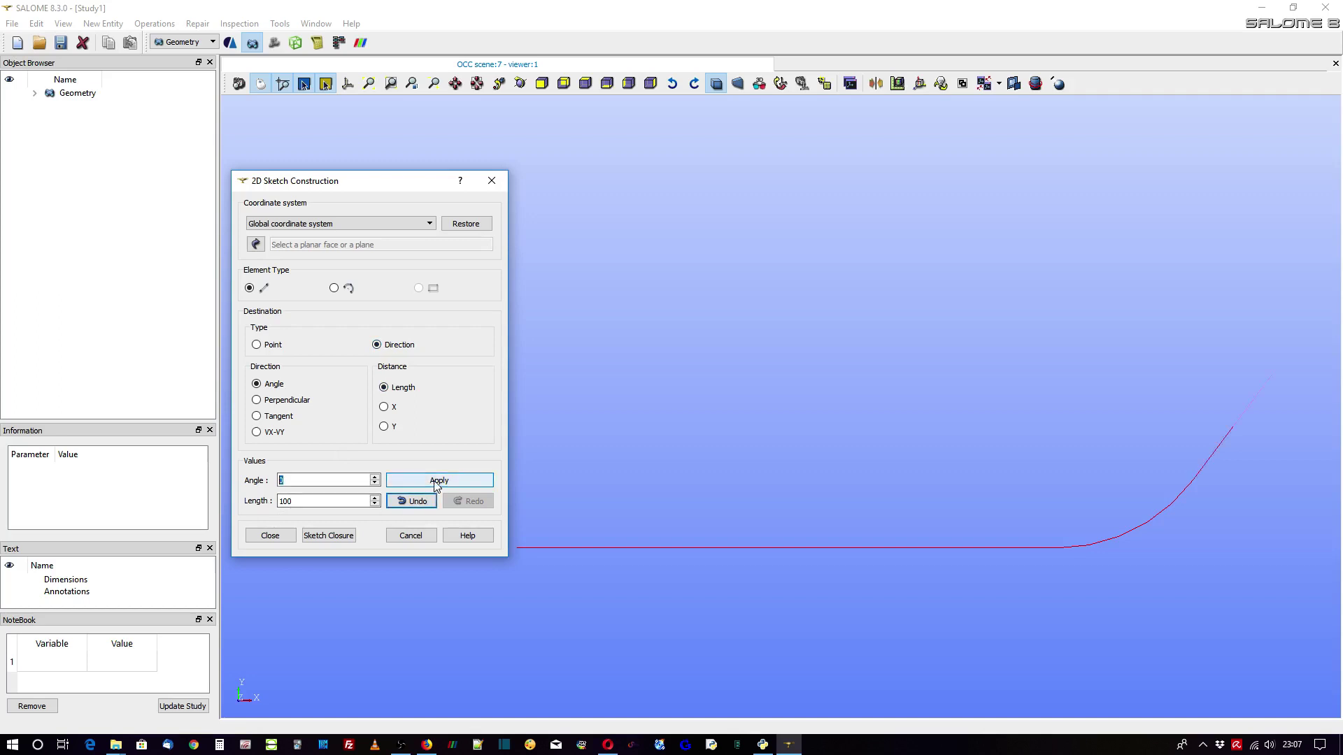
left_click(269, 536)
mouse_move(612, 413)
right_mouse_down("ctrl")
mouse_move(825, 499)
mouse_move(766, 423)
right_mouse_up("ctrl")
scroll(642, 339, "down", 3)
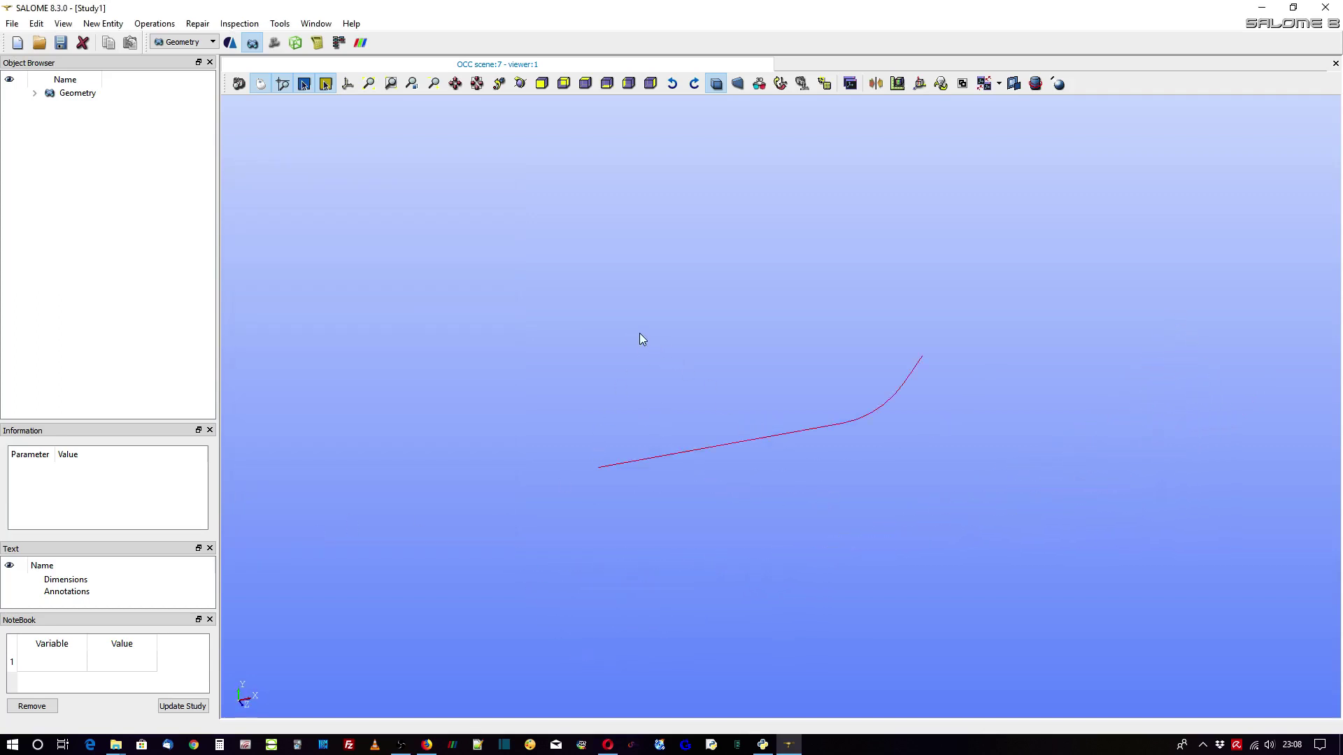
scroll(601, 402, "up", 2)
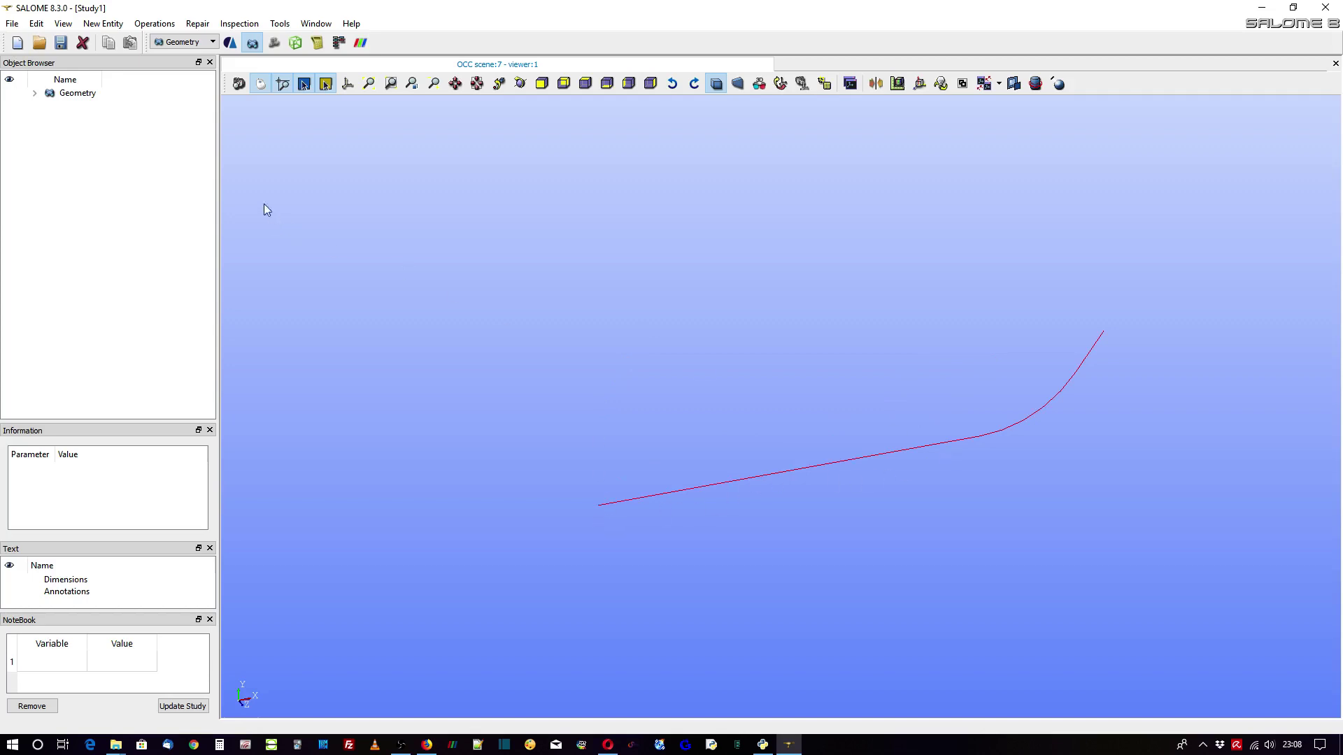
- Show the viewer's axis trihedron and create a disk of radius 60 at the origin with OYZ orientation
left_click(103, 23)
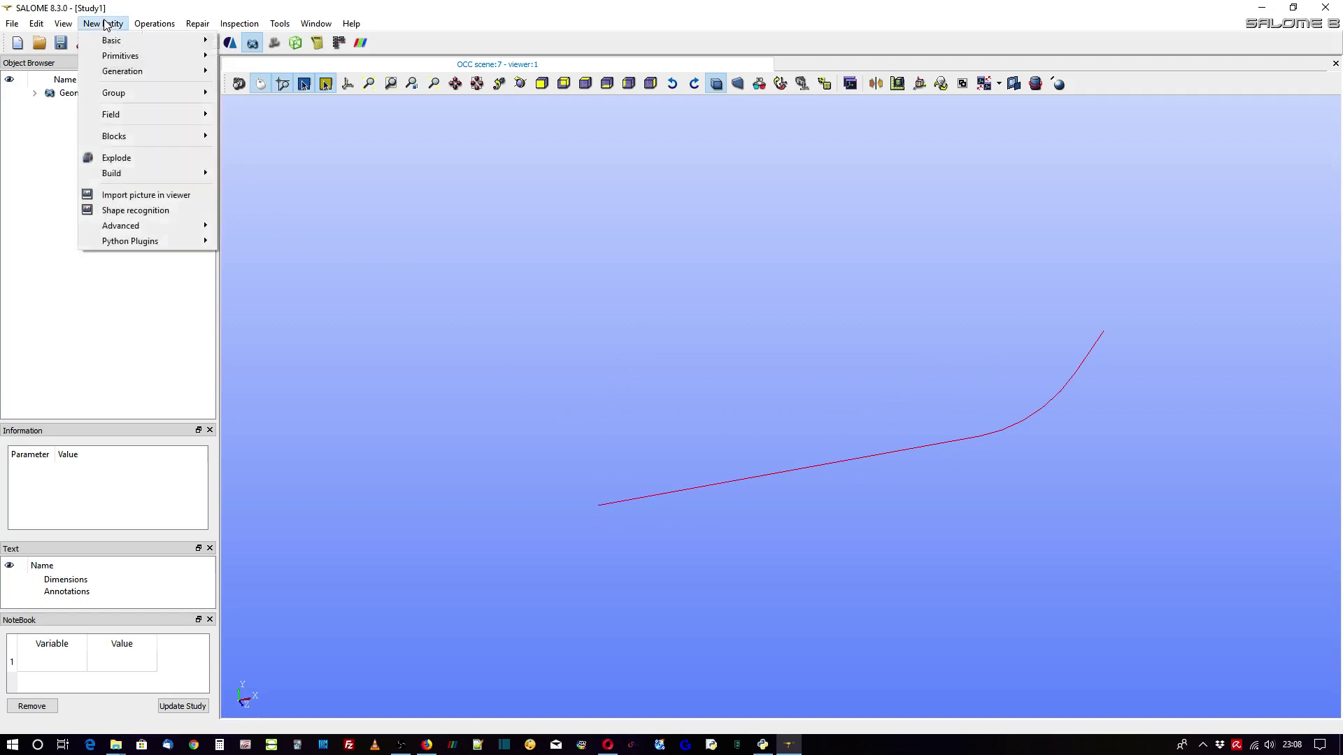
mouse_move(123, 57)
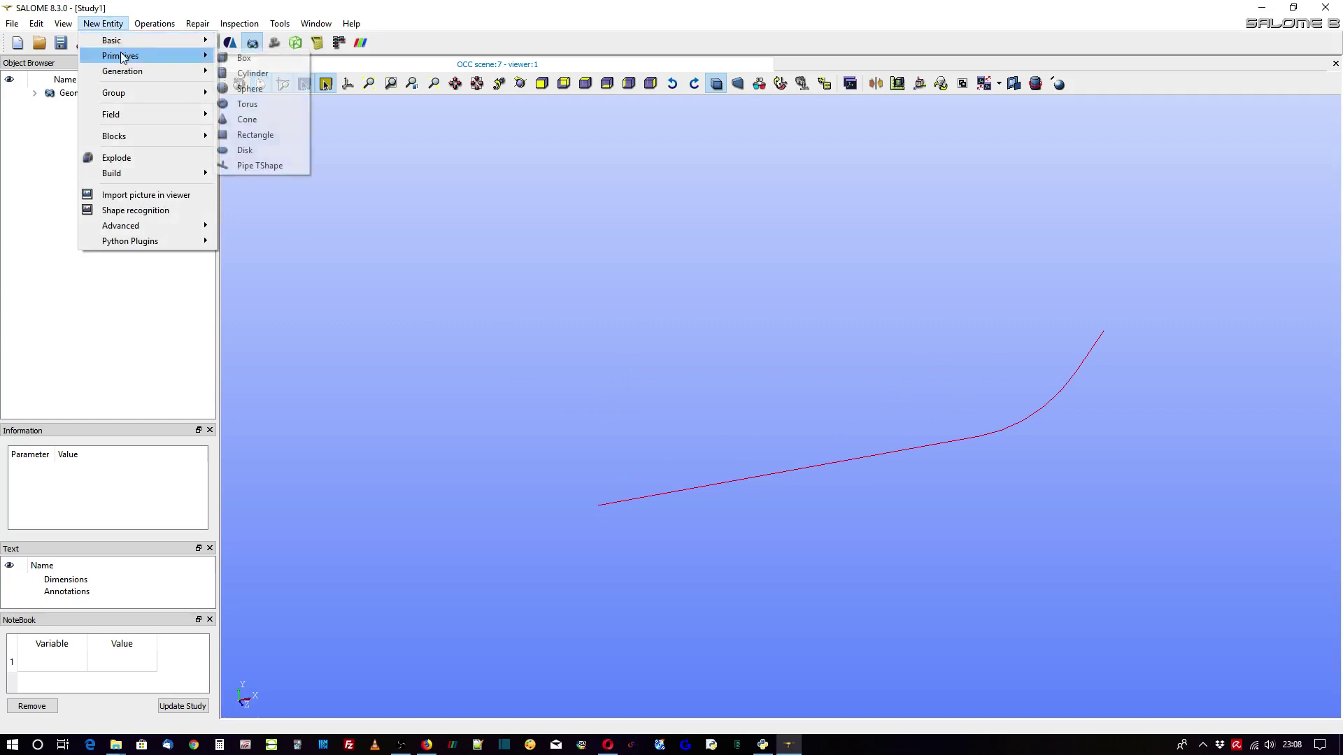
left_click(244, 150)
left_click_drag(657, 269, 407, 203)
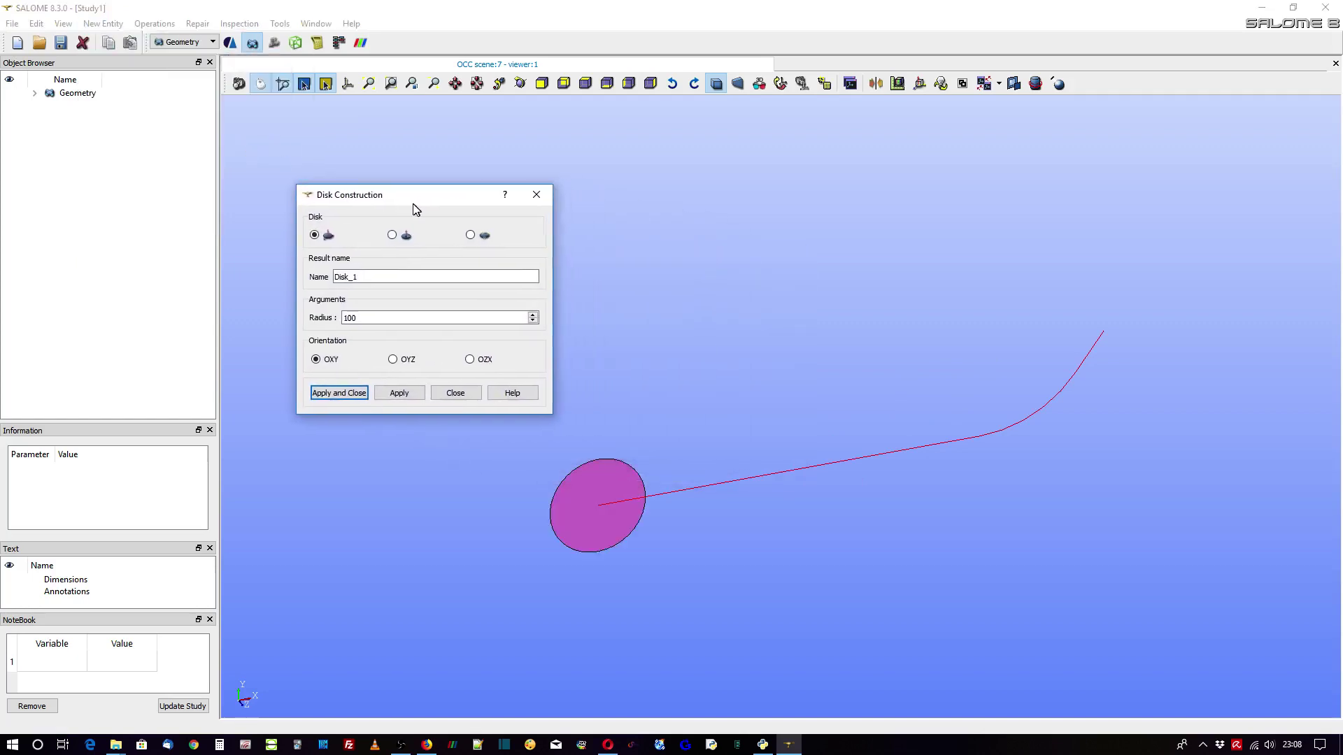
left_click(347, 84)
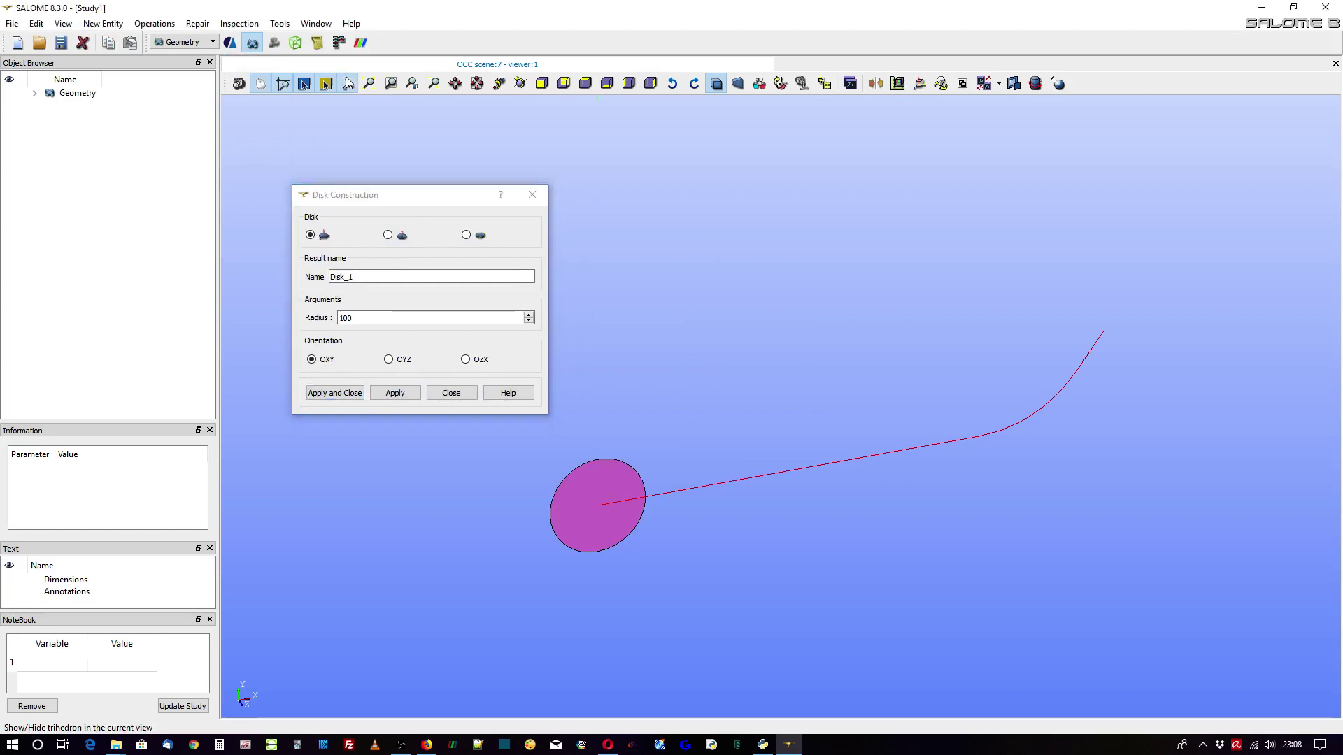
right_click_drag(766, 275, 812, 321, "ctrl")
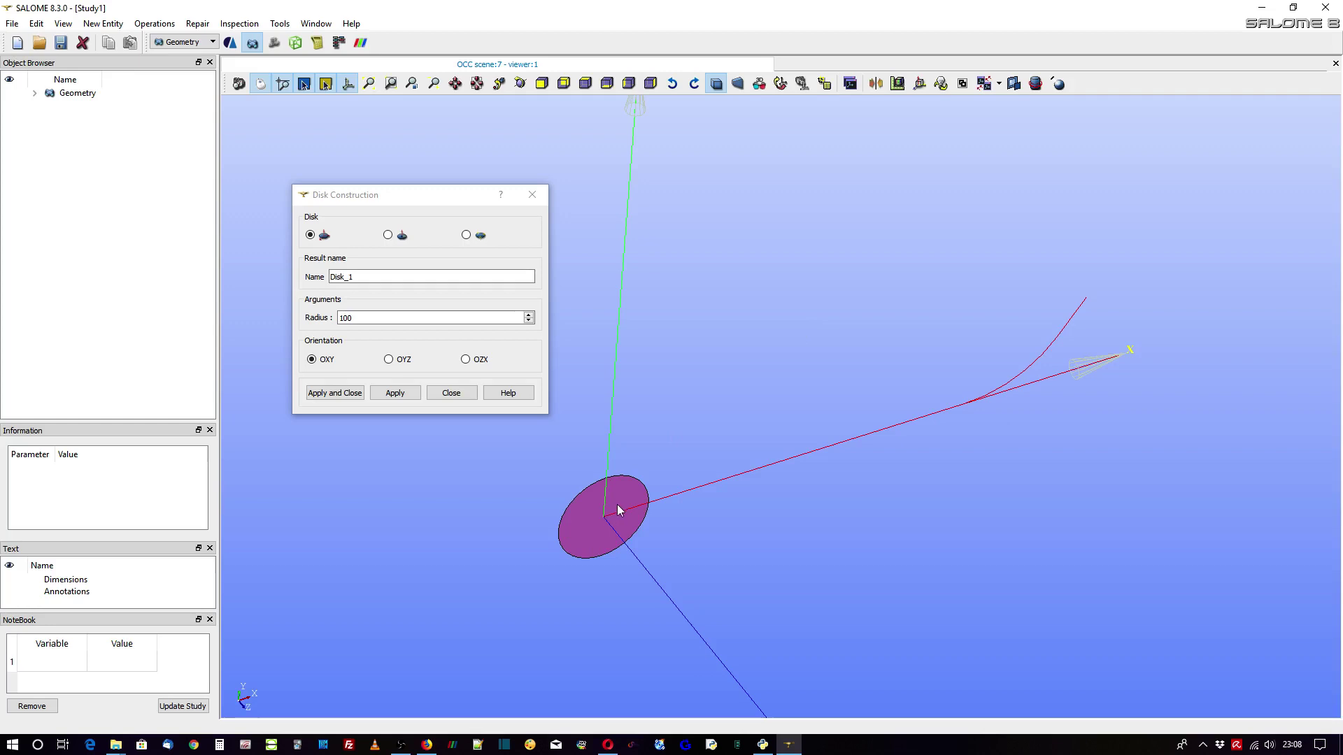
left_click(389, 361)
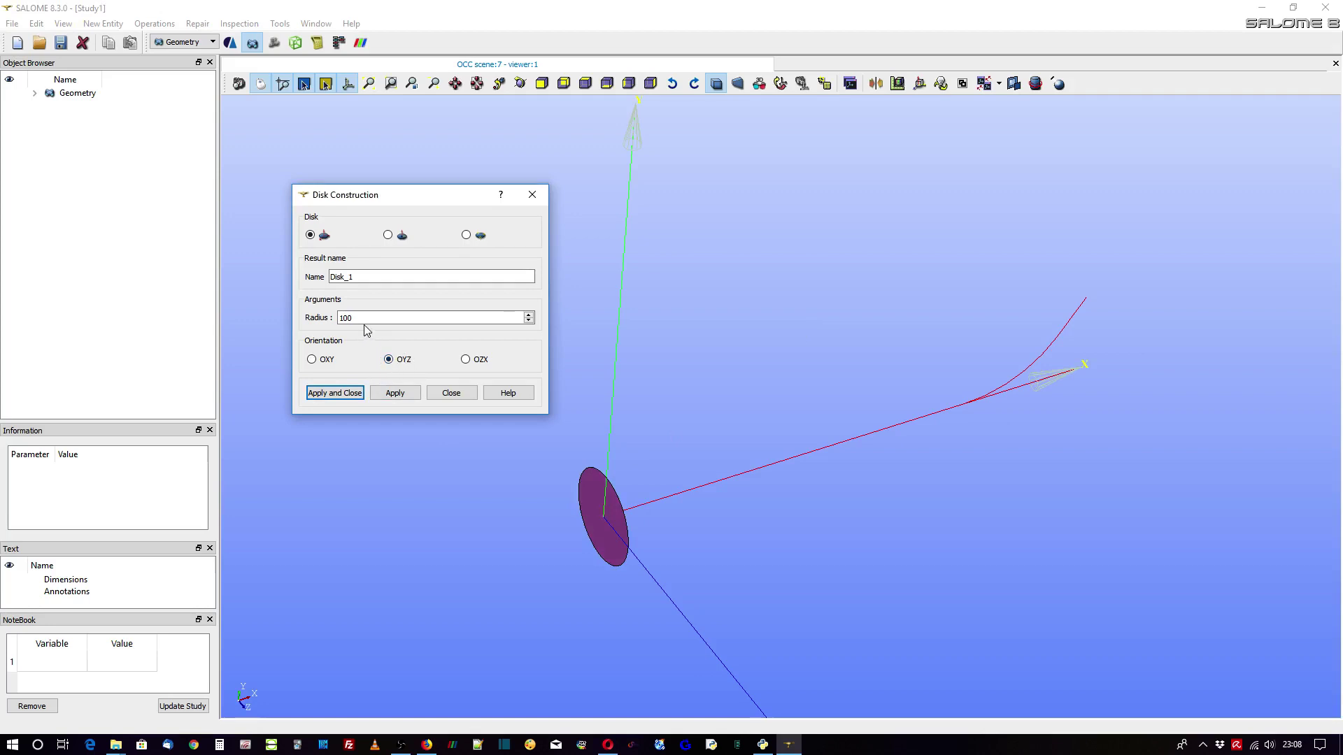
left_click_drag(365, 319, 310, 328)
type("60")
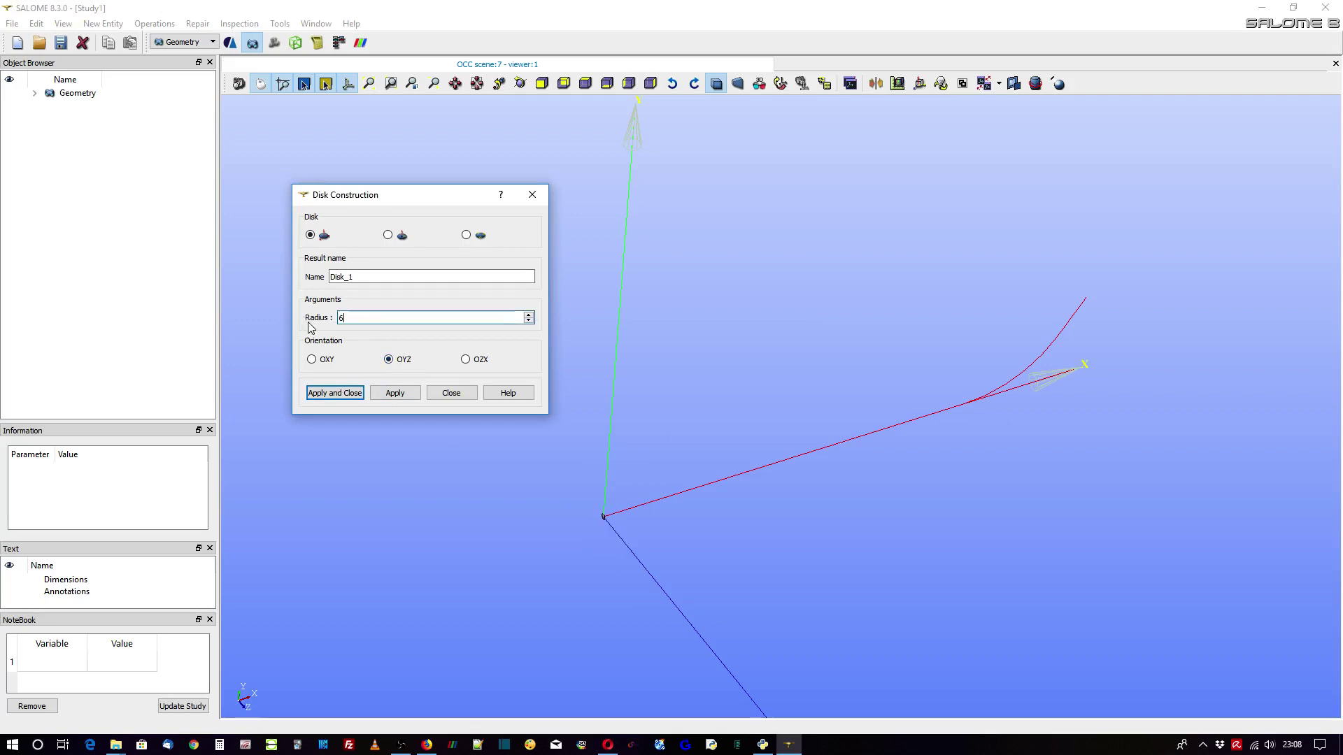
left_click(337, 394)
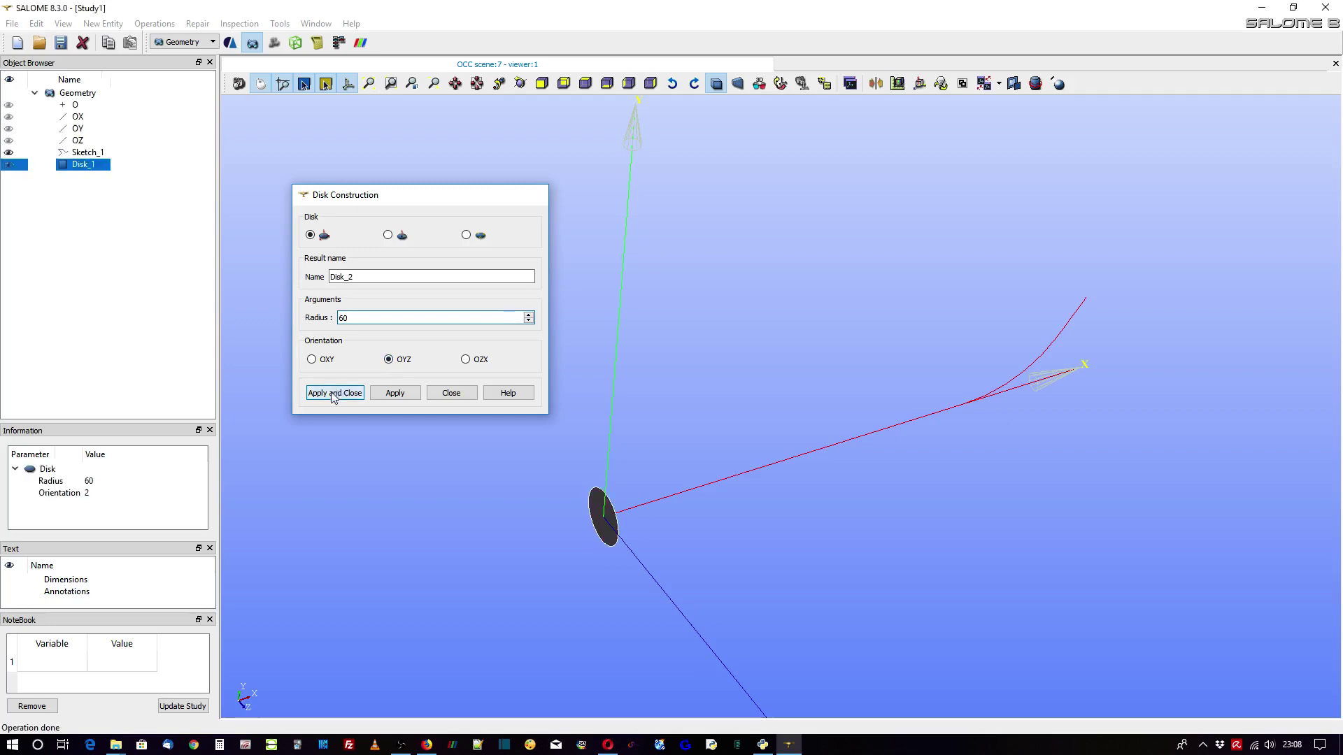
- Extrude the disk along the sketched path to build the bent pipe, using Disk_1 as base and Sketch_1 as path
scroll(537, 548, "up", 2)
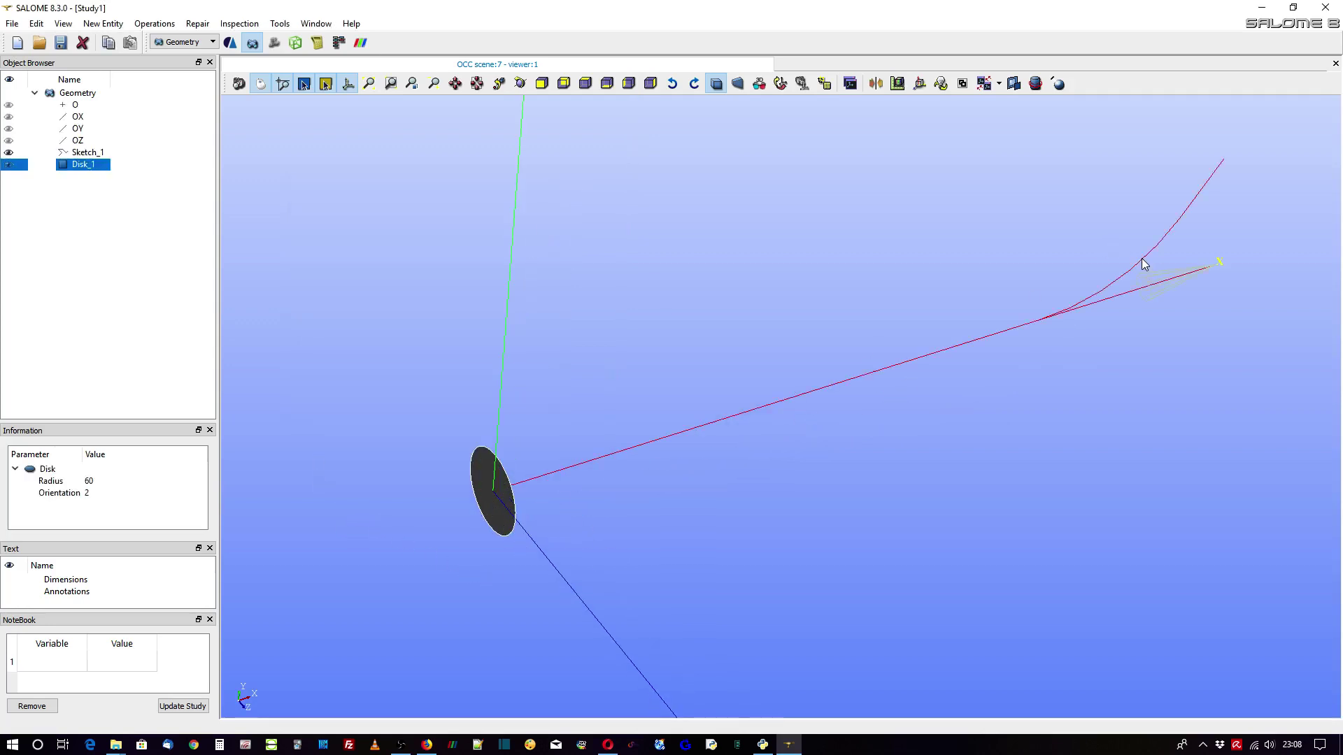
left_click(98, 24)
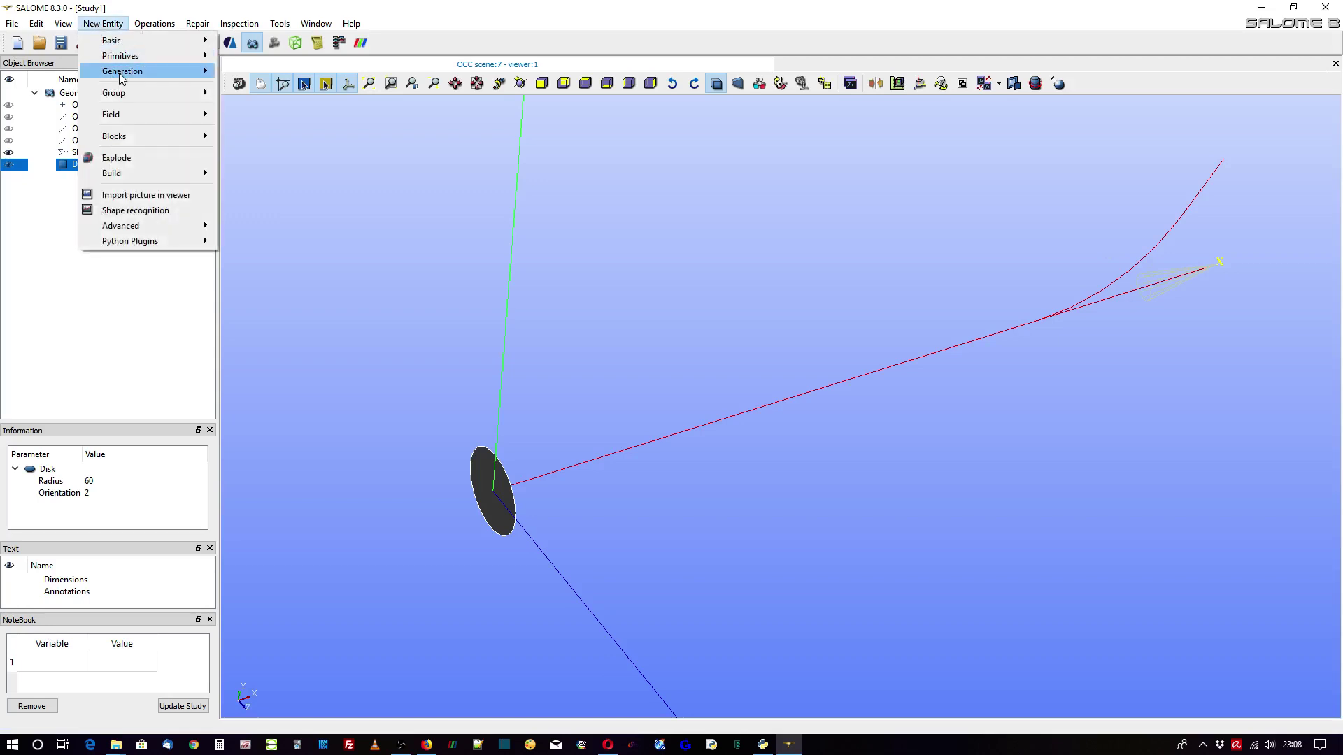
mouse_move(126, 70)
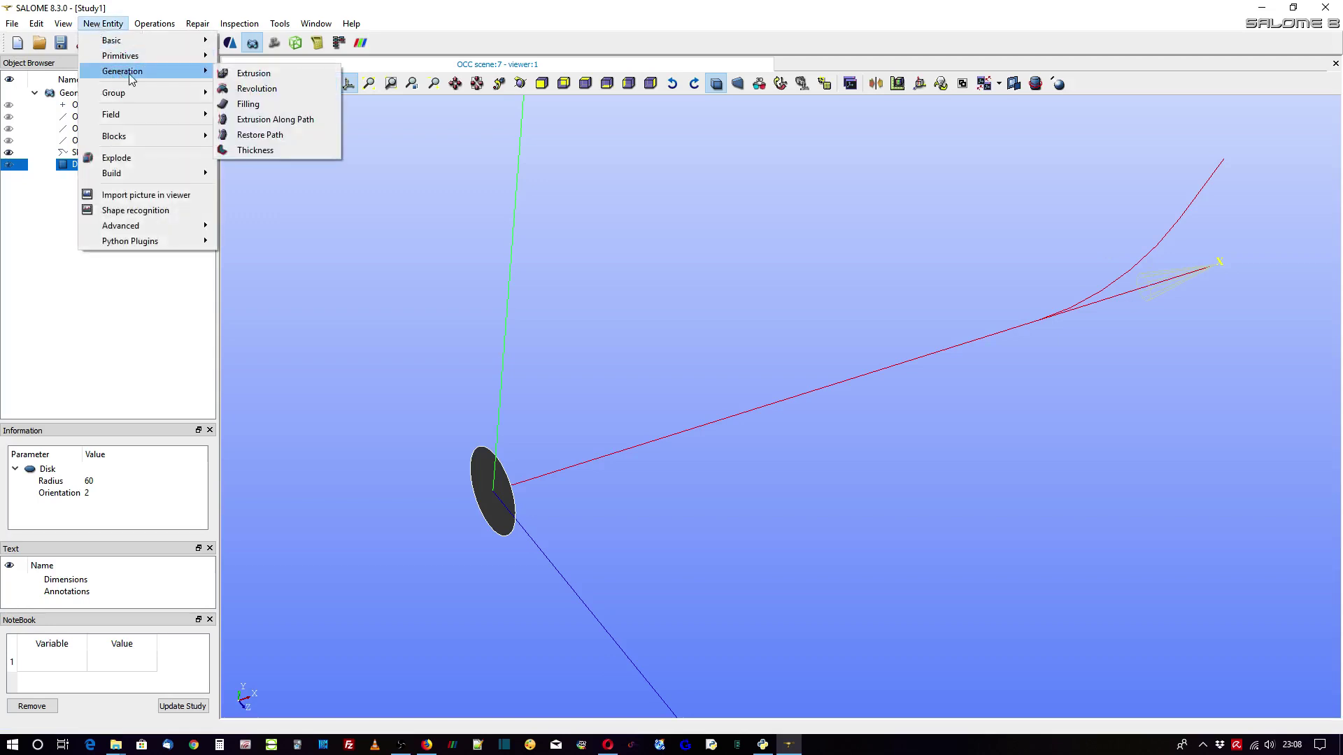
left_click(262, 122)
left_click_drag(619, 231, 351, 132)
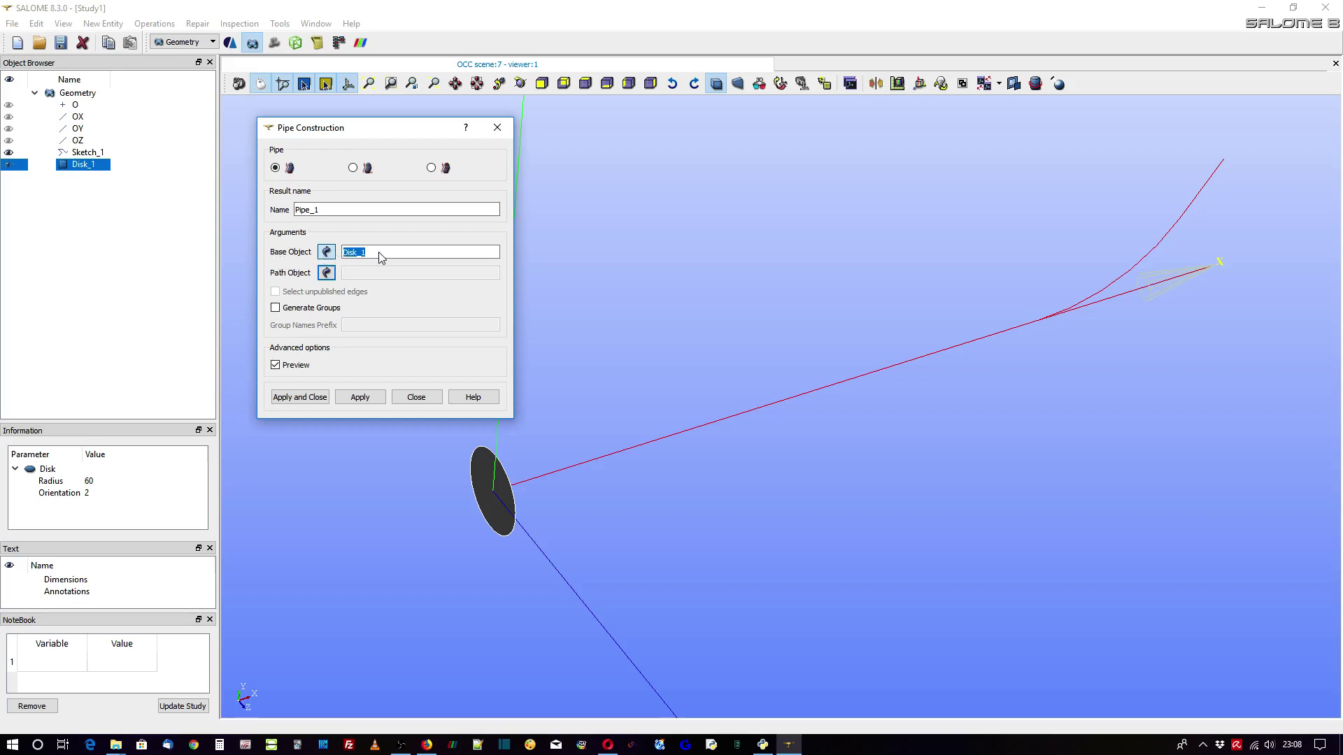
left_click(326, 273)
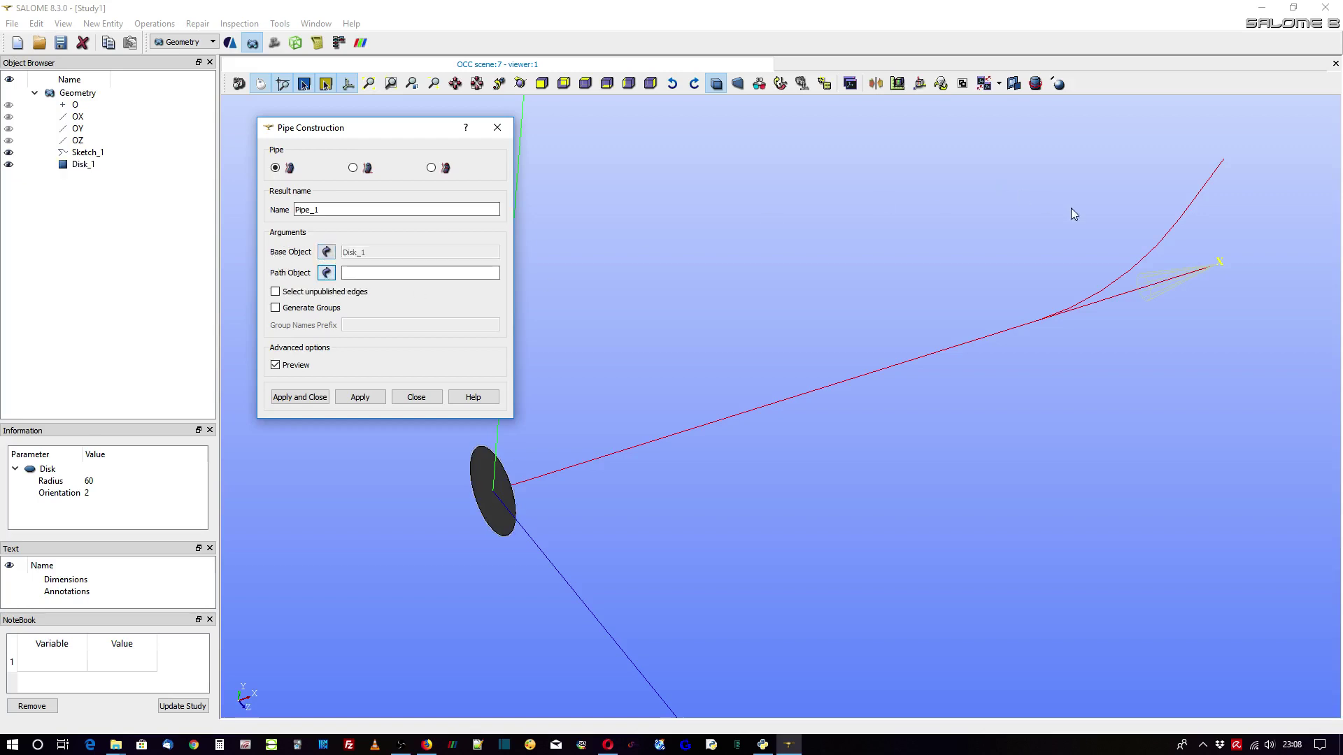
left_click(1131, 266)
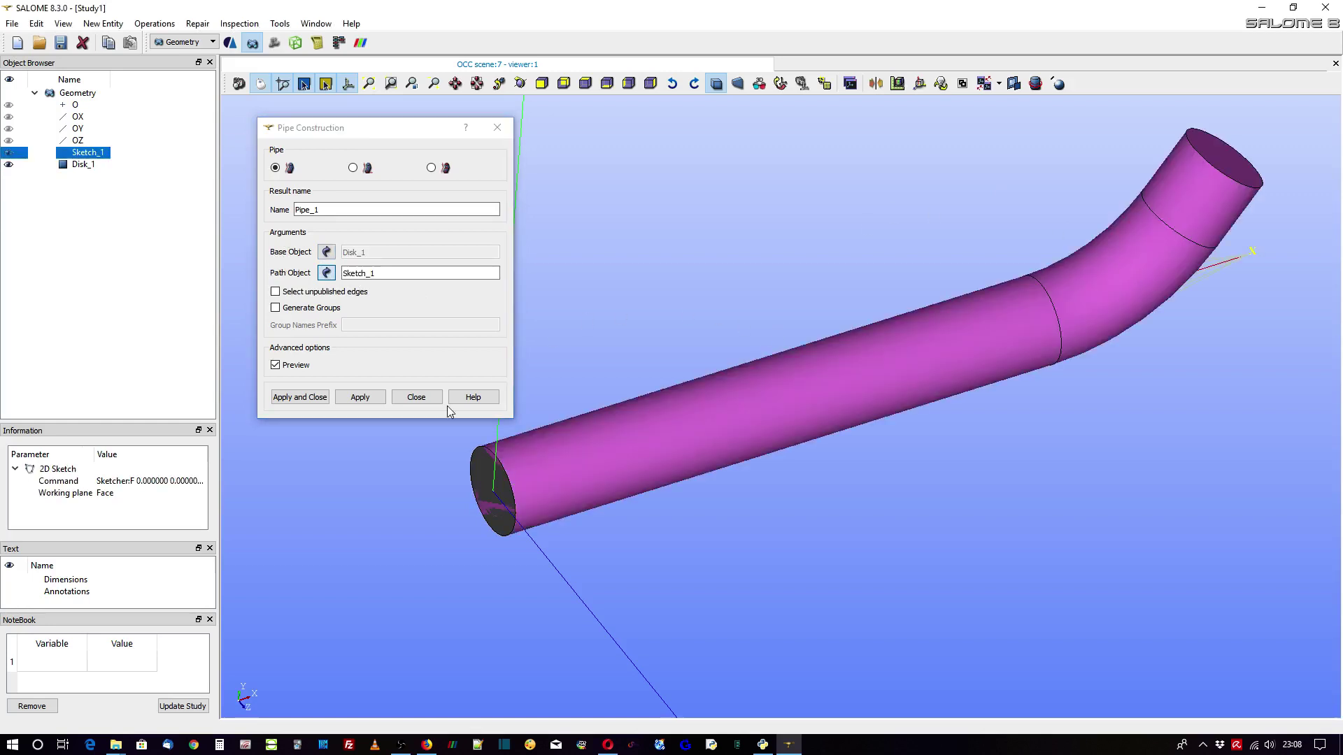
scroll(708, 617, "down", 2)
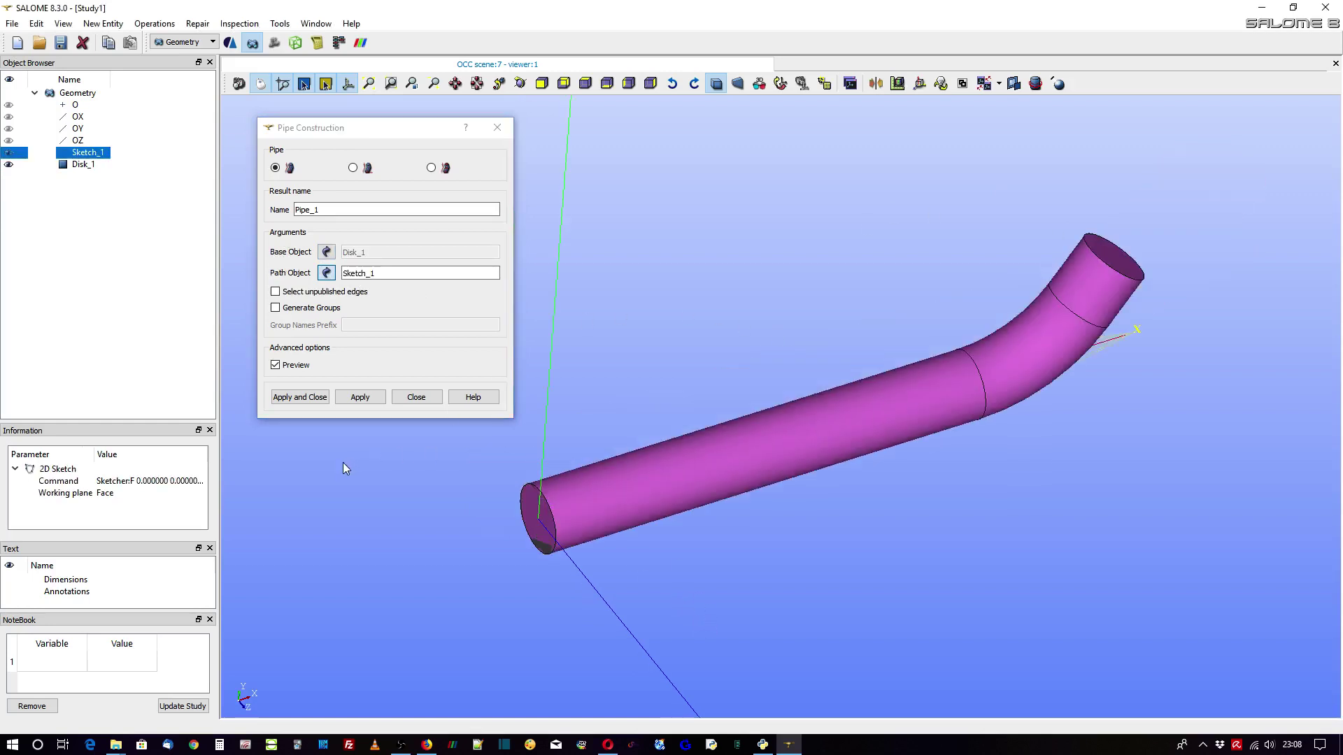
left_click(300, 397)
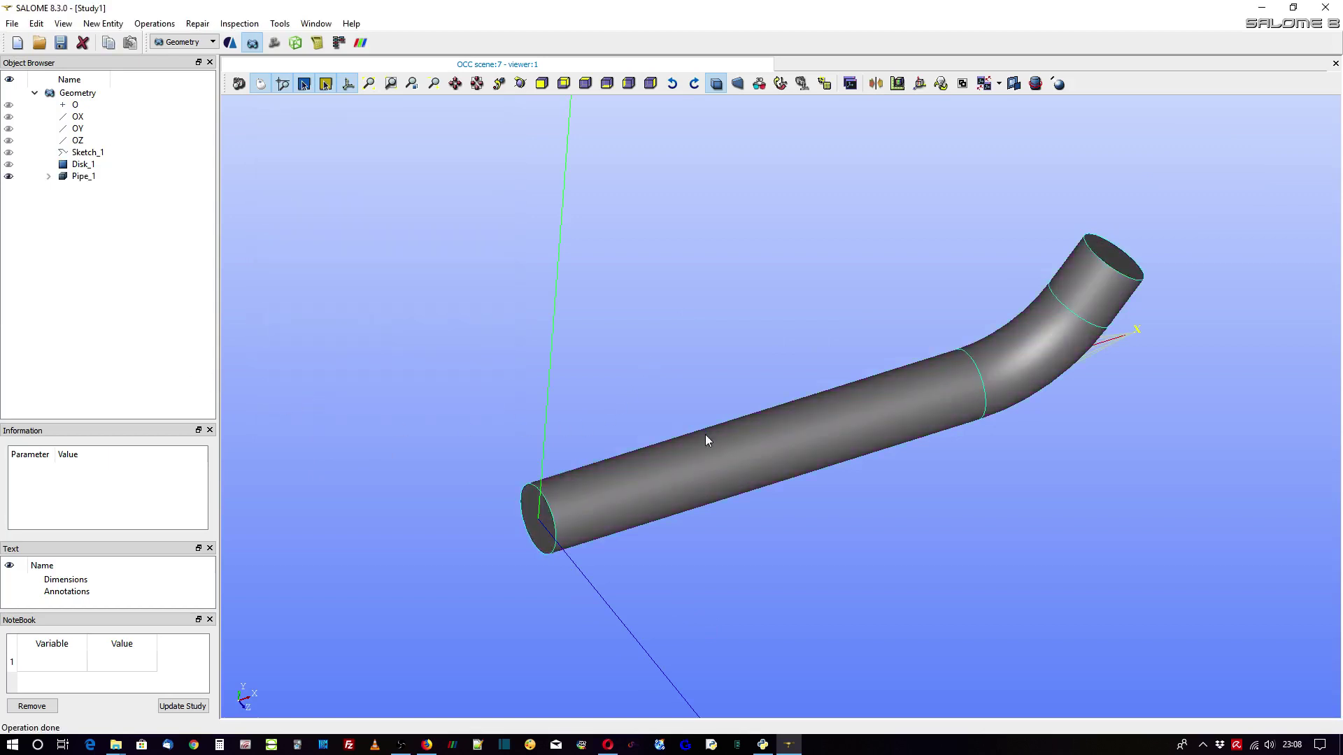
- Create a cylinder from base point O along vector OY with radius 30 and height 300
mouse_move(732, 490)
right_mouse_down("ctrl")
mouse_move(860, 543)
mouse_move(817, 578)
mouse_move(743, 475)
mouse_move(741, 490)
right_mouse_up("ctrl")
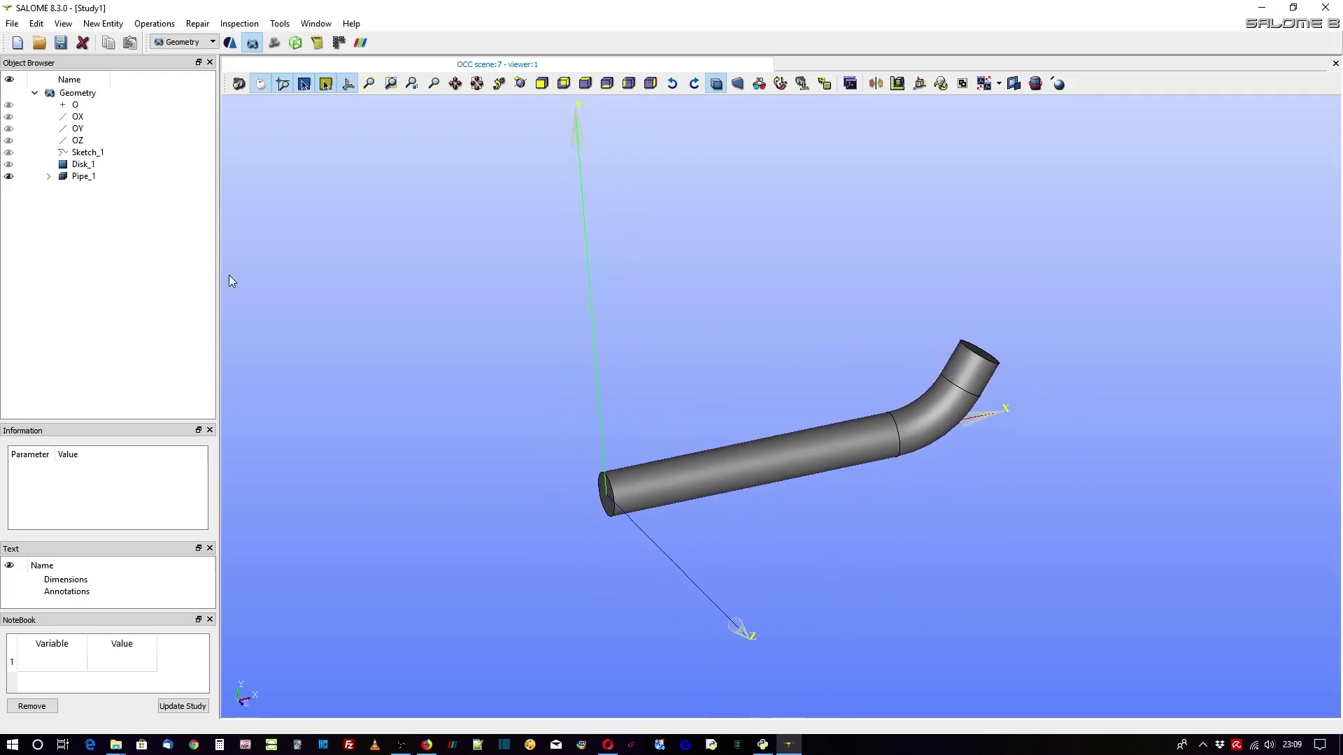
left_click(102, 26)
mouse_move(121, 56)
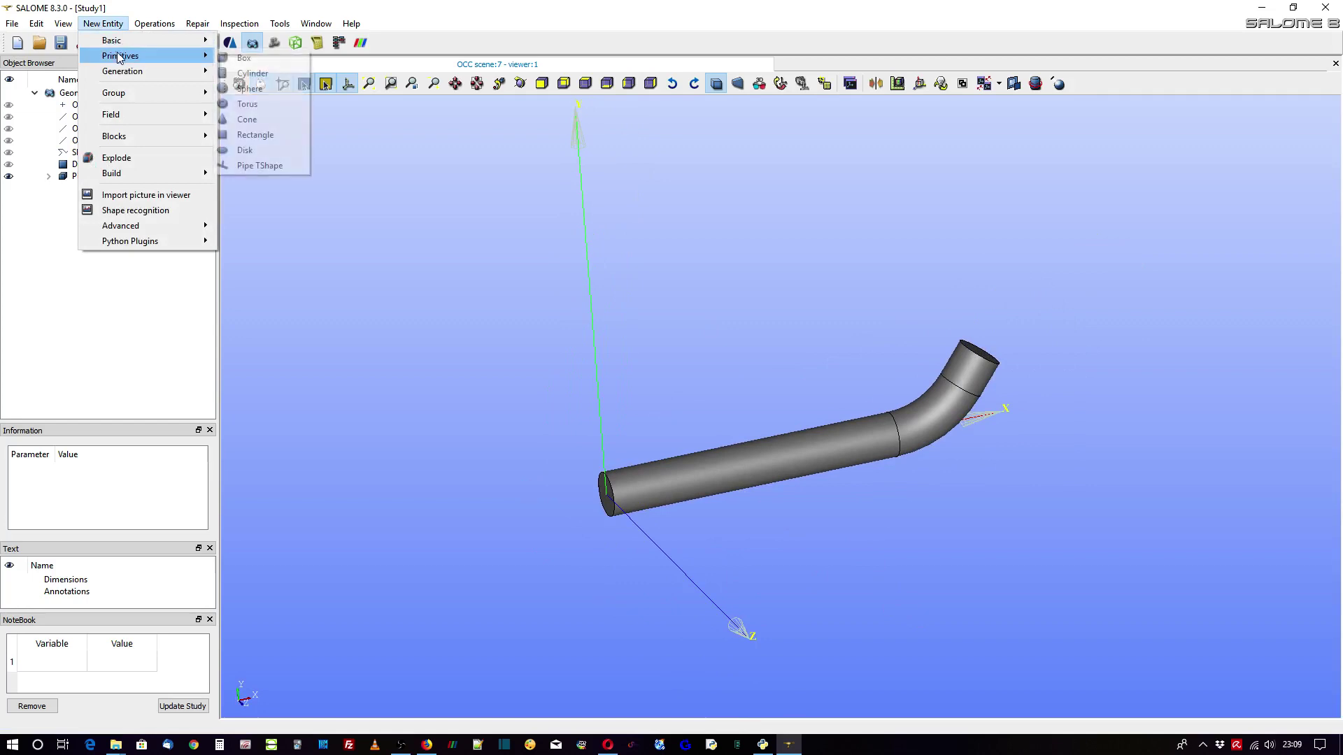
left_click(253, 73)
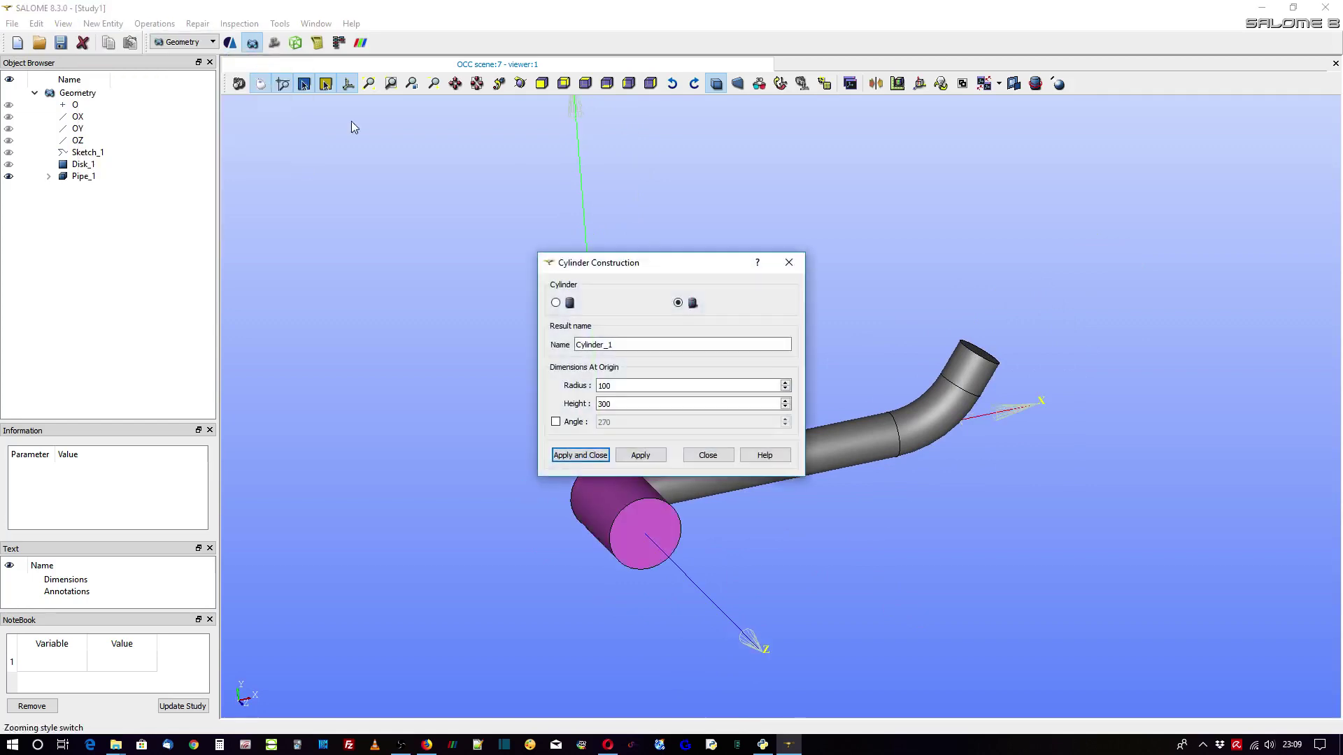
left_click_drag(674, 273, 424, 175)
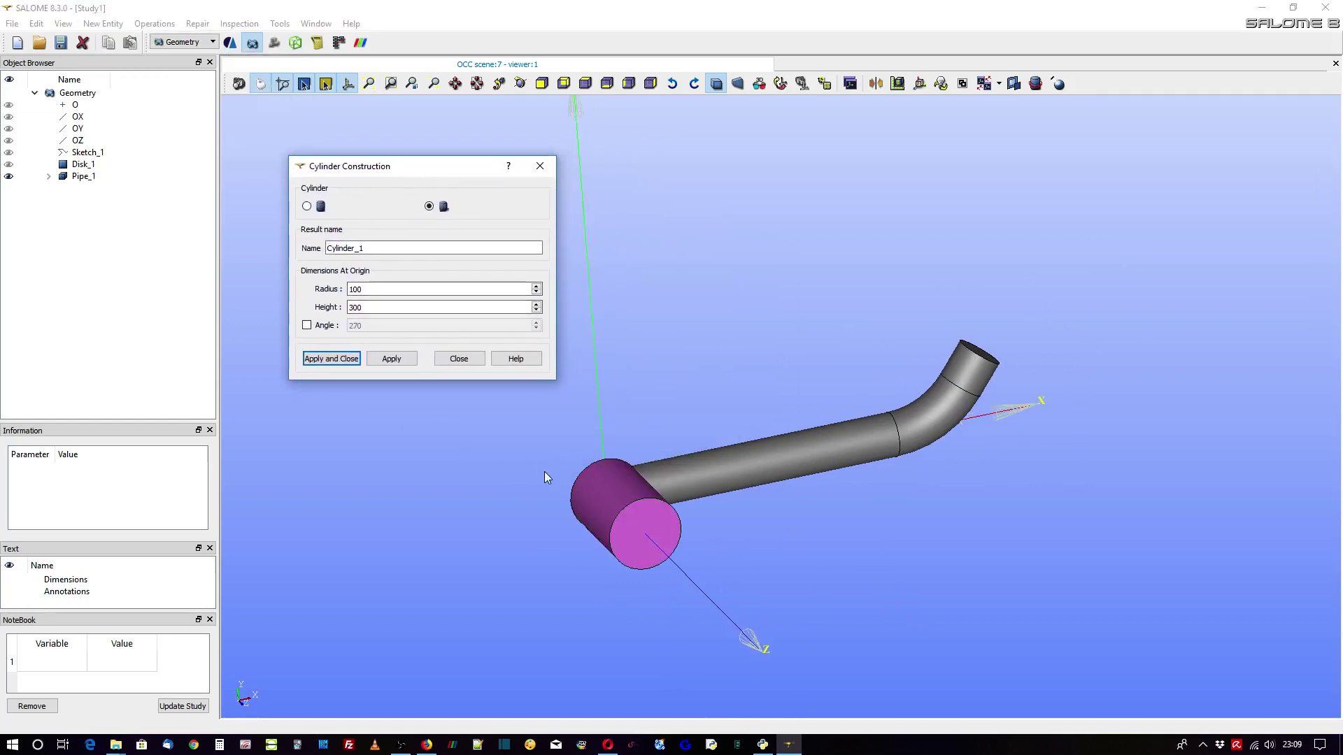
scroll(507, 462, "up", 3)
scroll(632, 479, "down", 3)
scroll(821, 486, "down", 1)
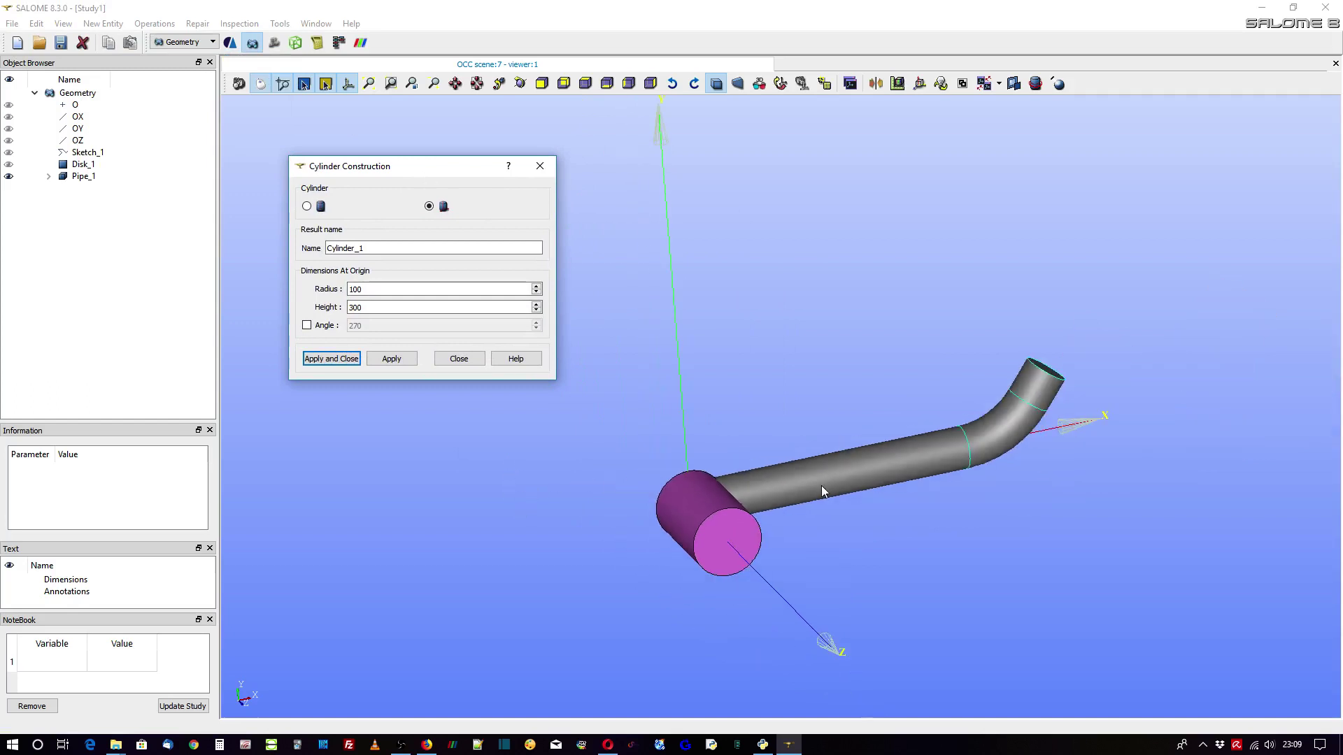
scroll(682, 558, "up", 1)
scroll(699, 572, "up", 2)
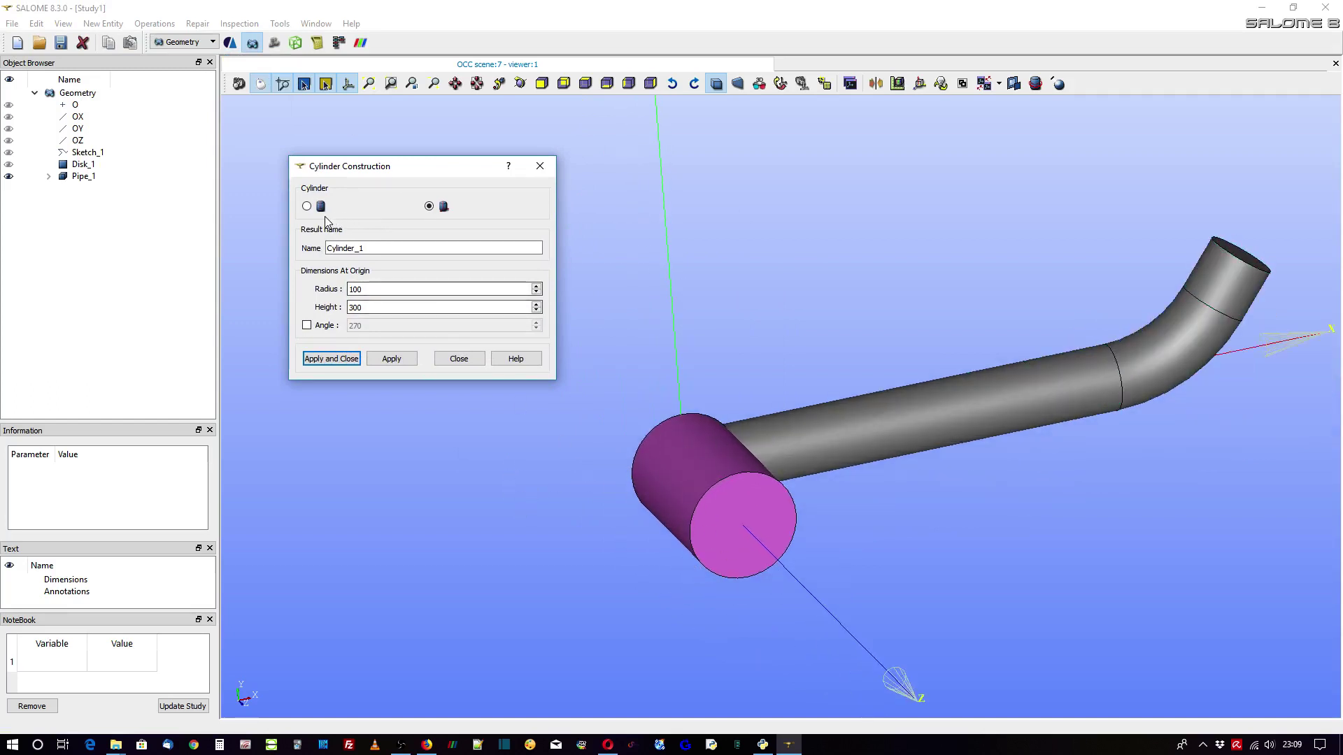
left_click(307, 207)
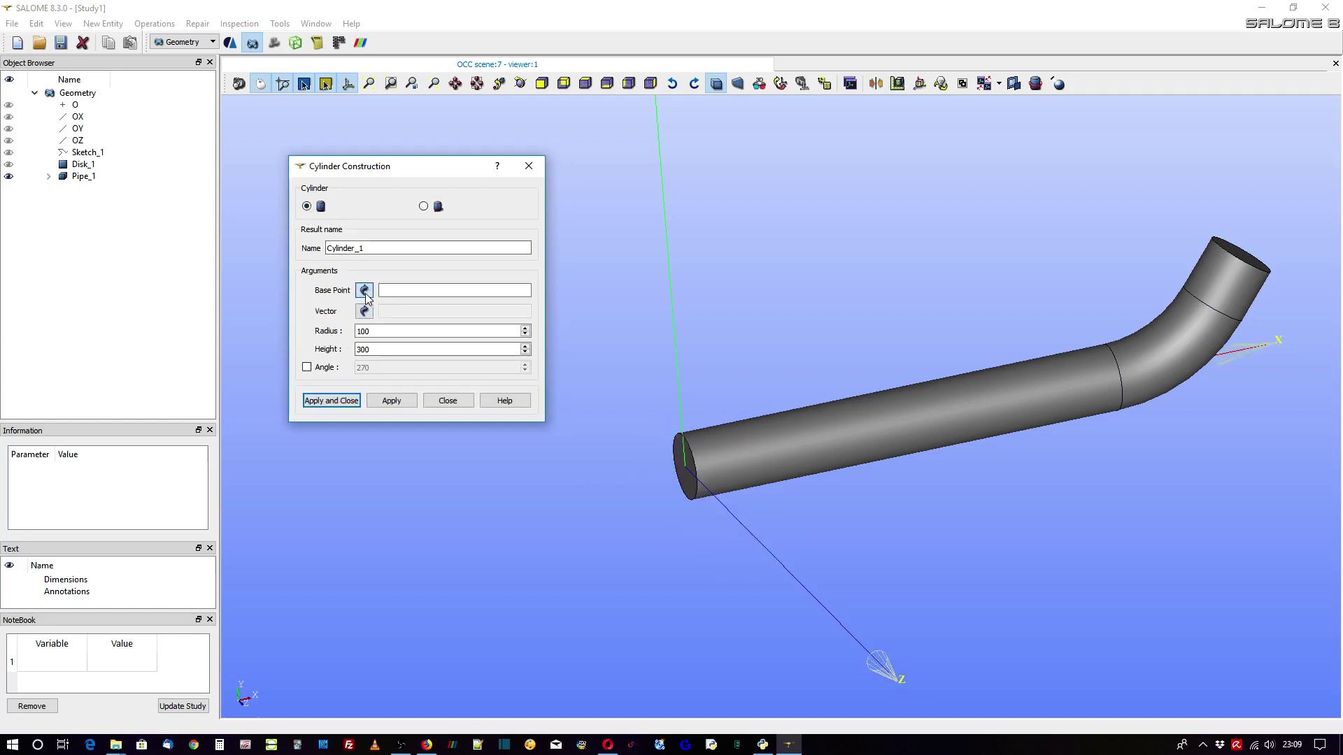
left_click(76, 106)
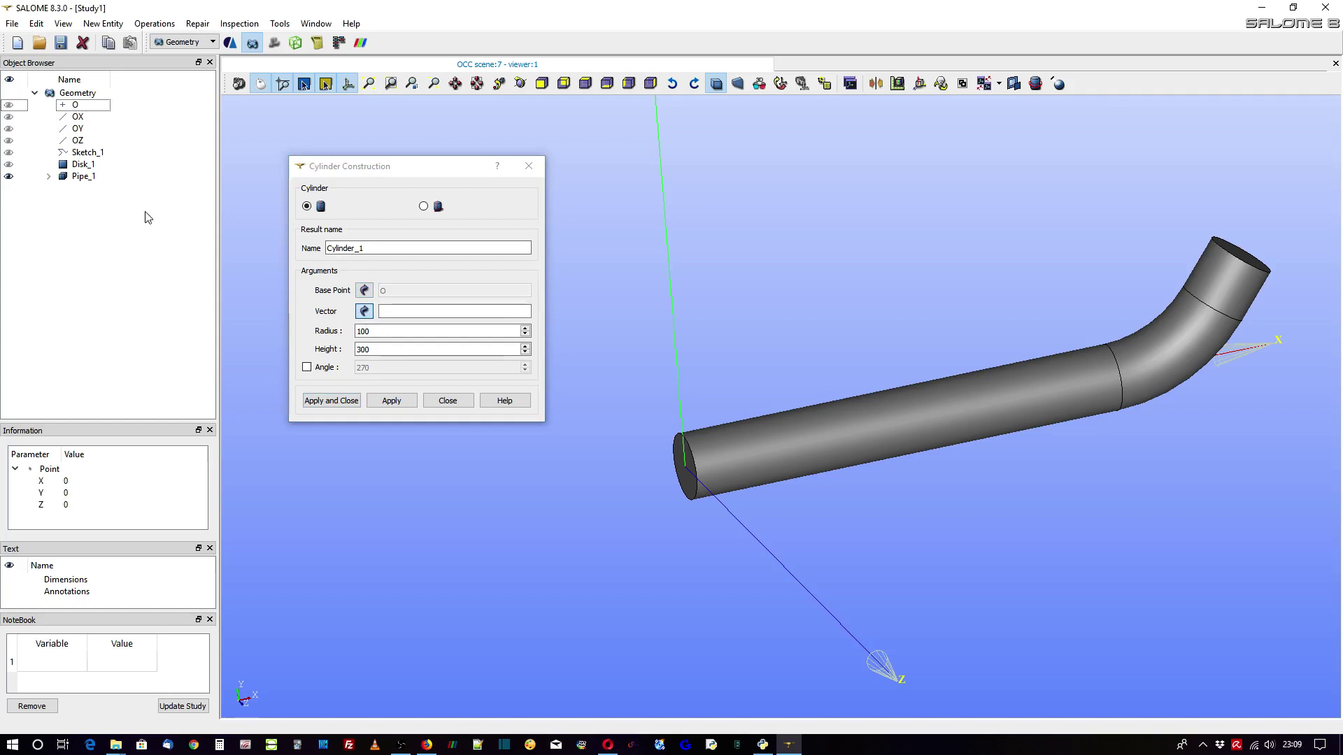
left_click(78, 129)
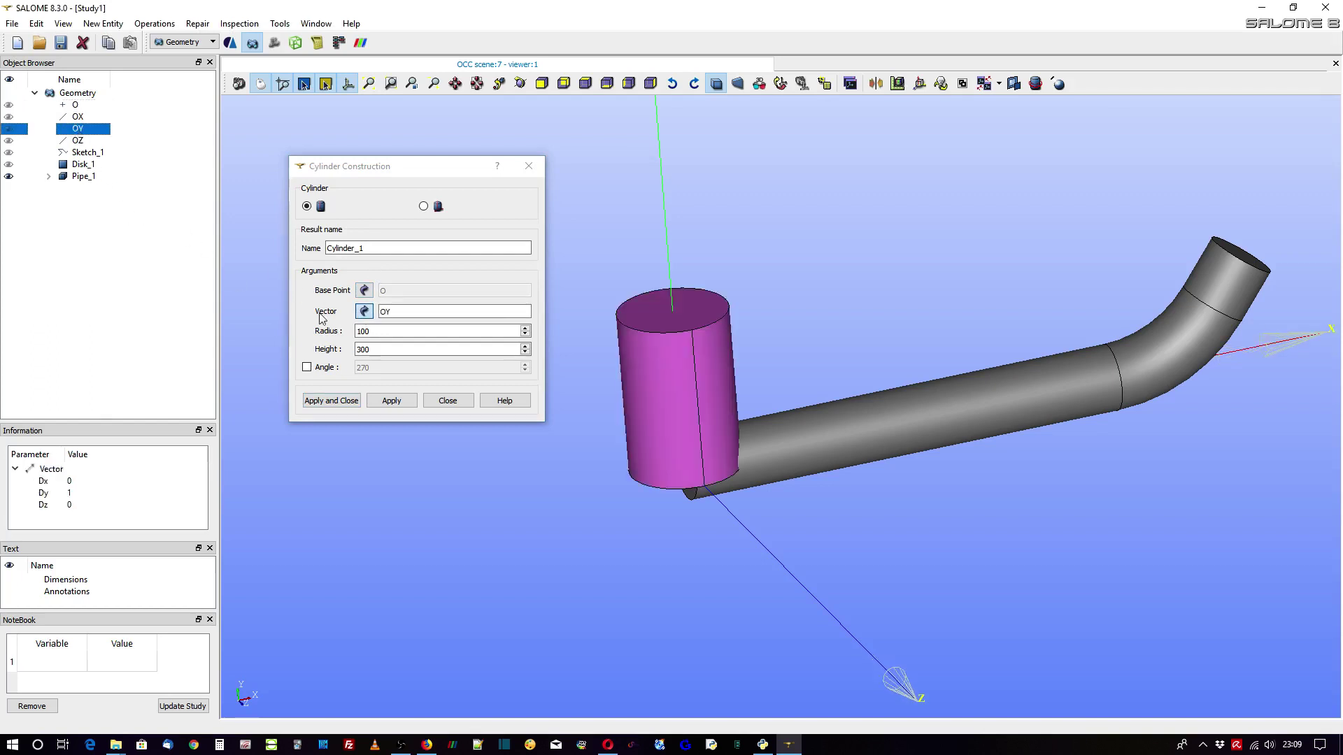
left_click(360, 331)
type("30")
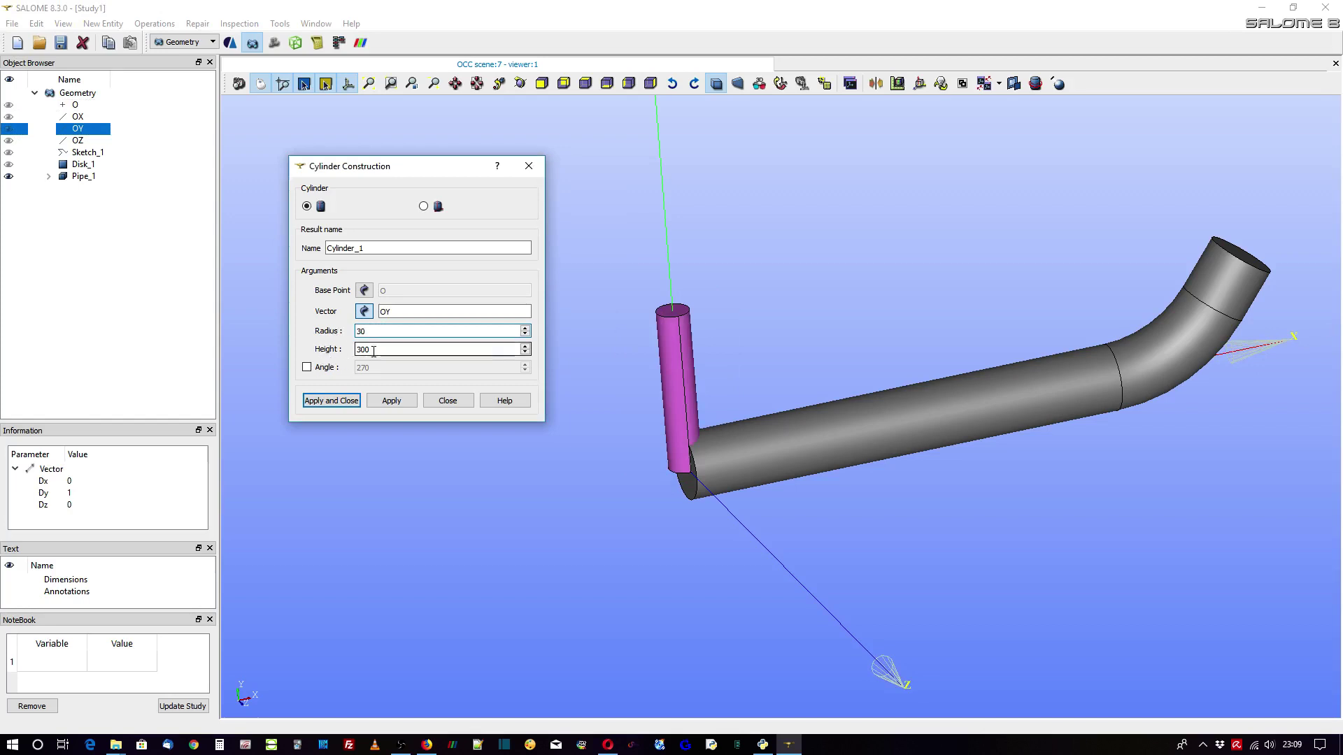
left_click(326, 402)
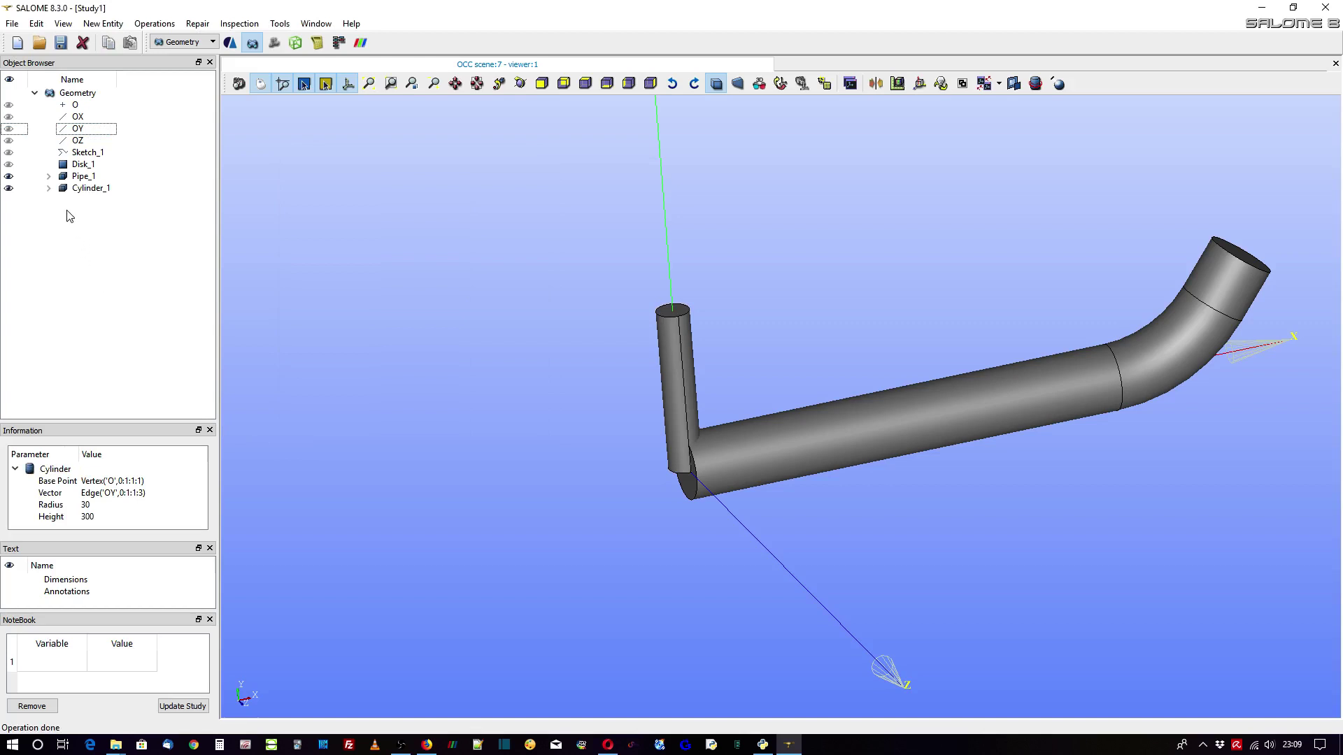
- Translate the cylinder itself, without creating a copy, by Dx 300 along the main pipe
left_click(80, 191)
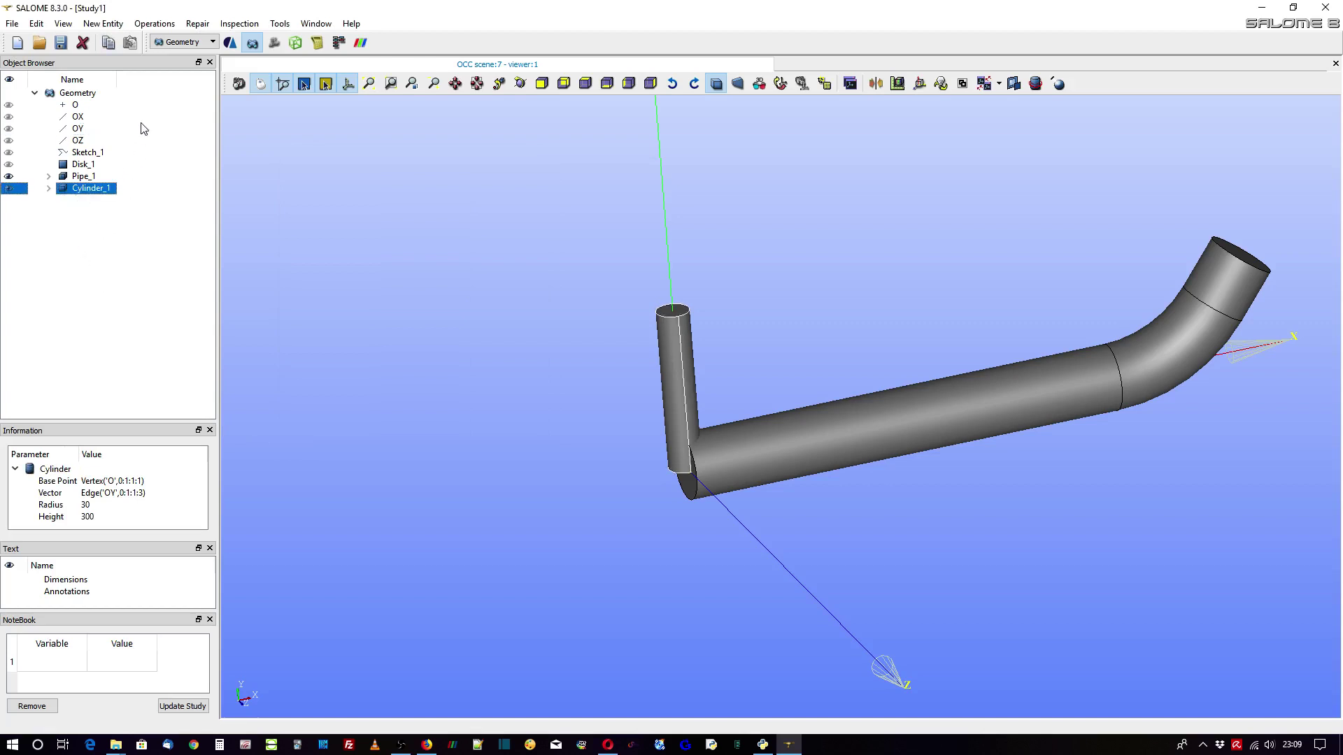
left_click(154, 24)
mouse_move(167, 56)
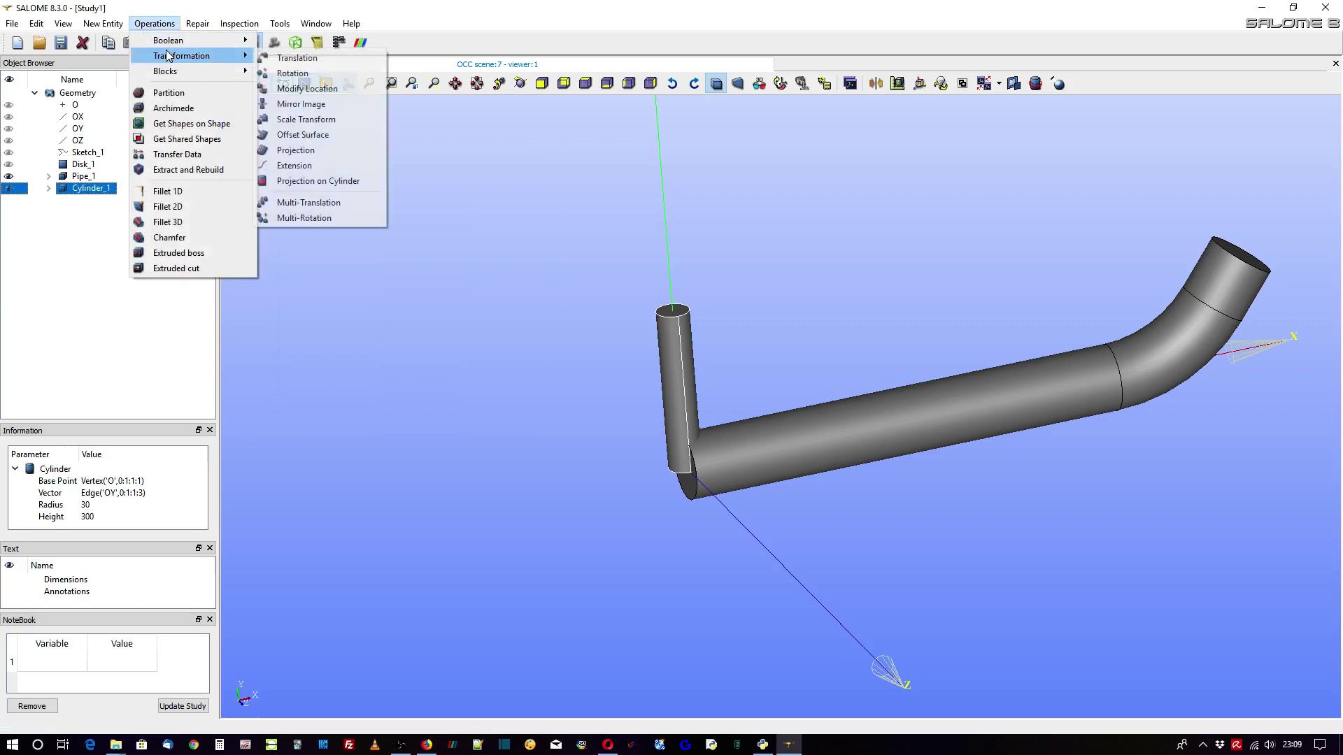
left_click(308, 58)
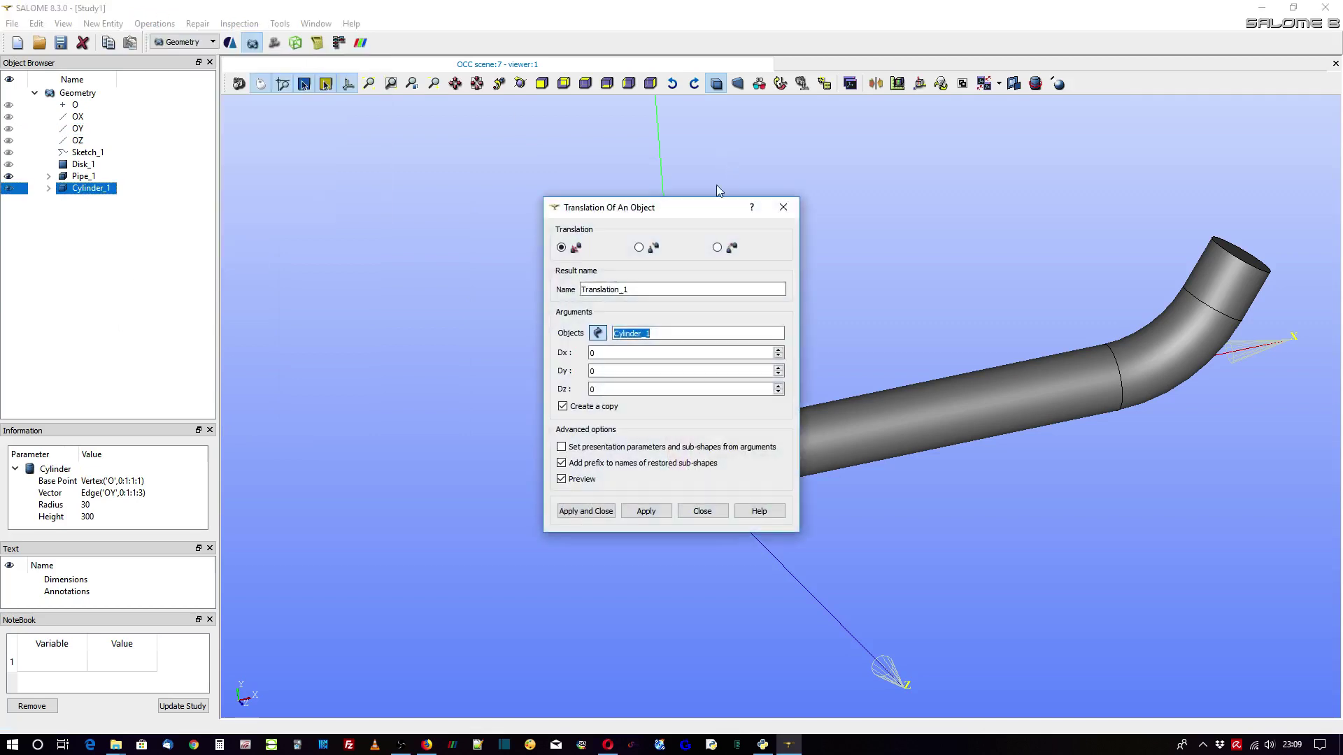
left_click_drag(689, 210, 400, 141)
double_click(320, 285)
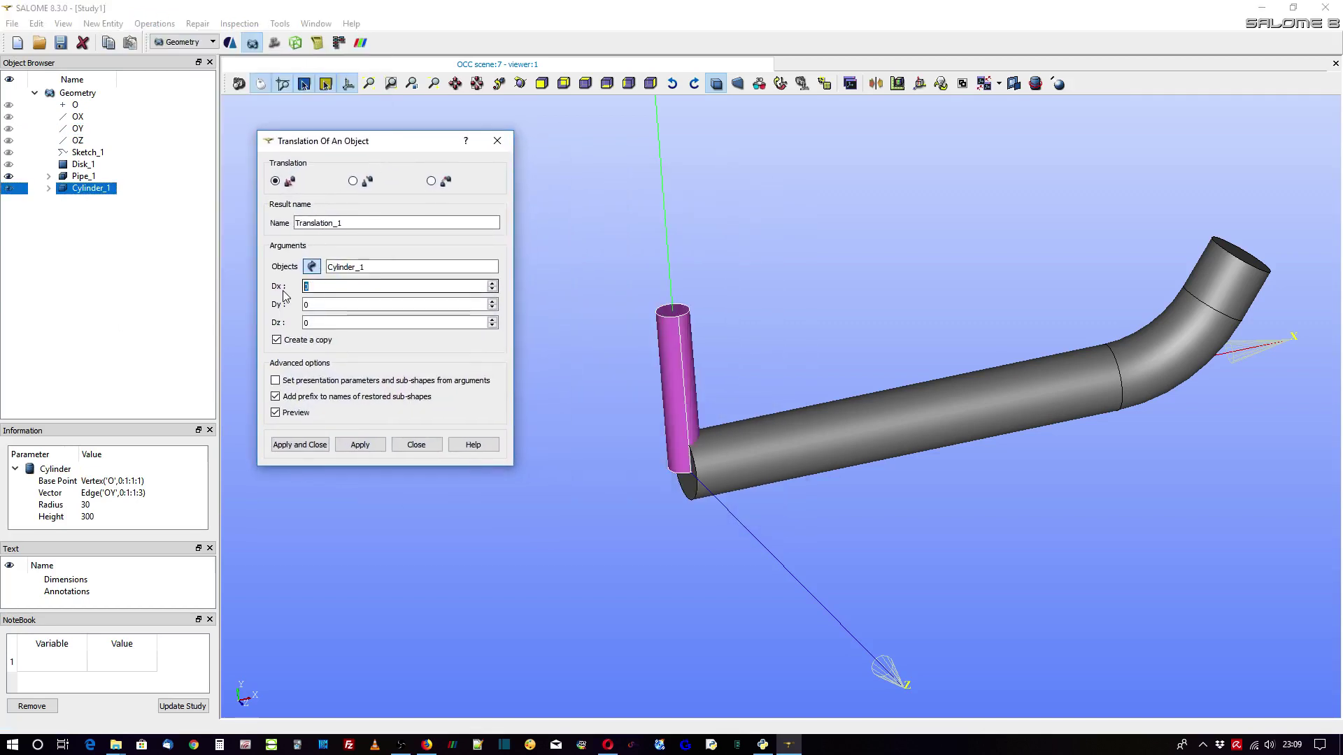
type("300")
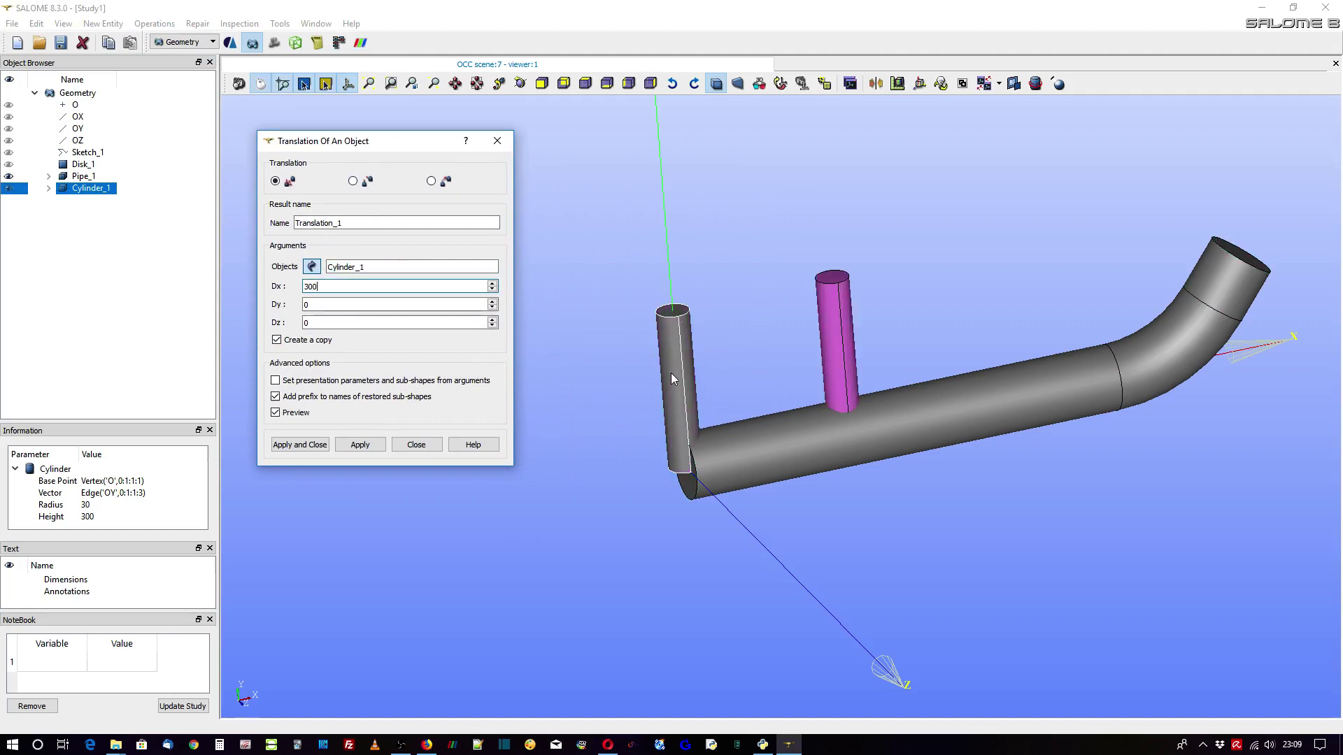
left_click(277, 341)
left_click(316, 450)
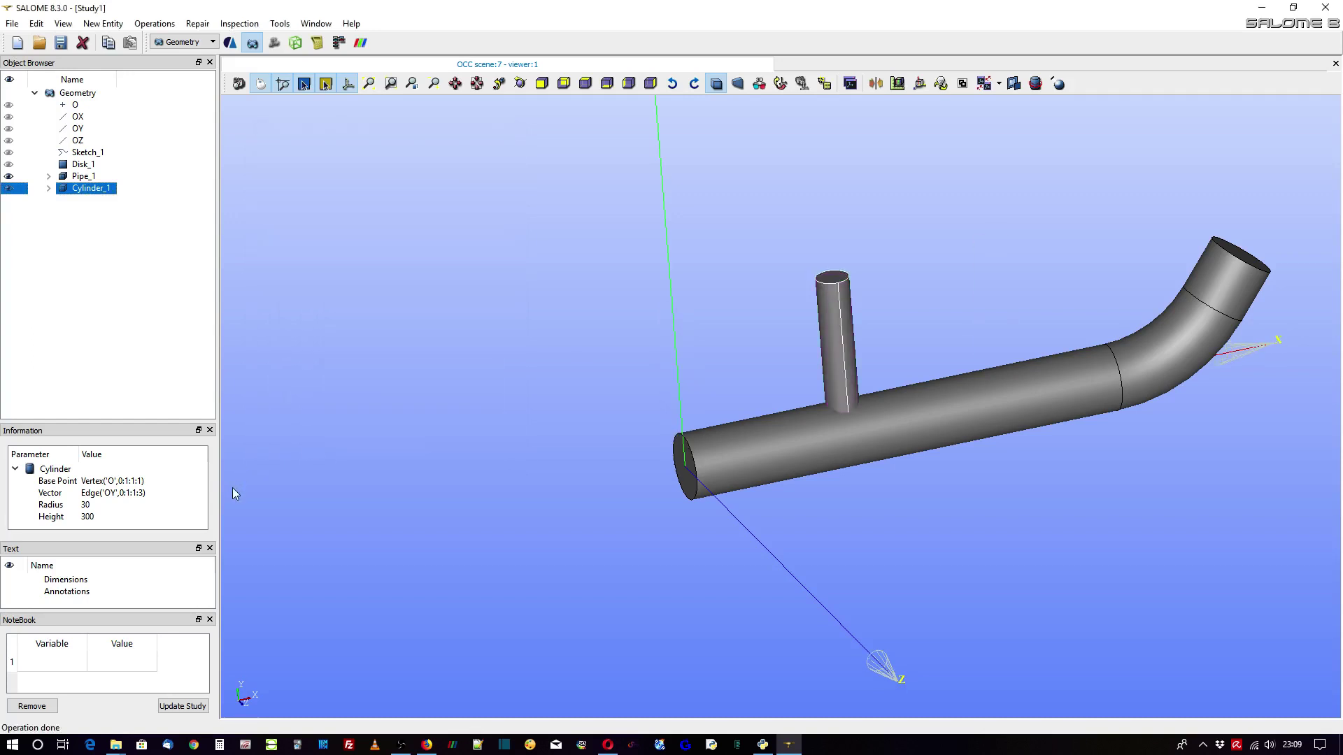
scroll(388, 538, "down", 3)
scroll(575, 511, "up", 5)
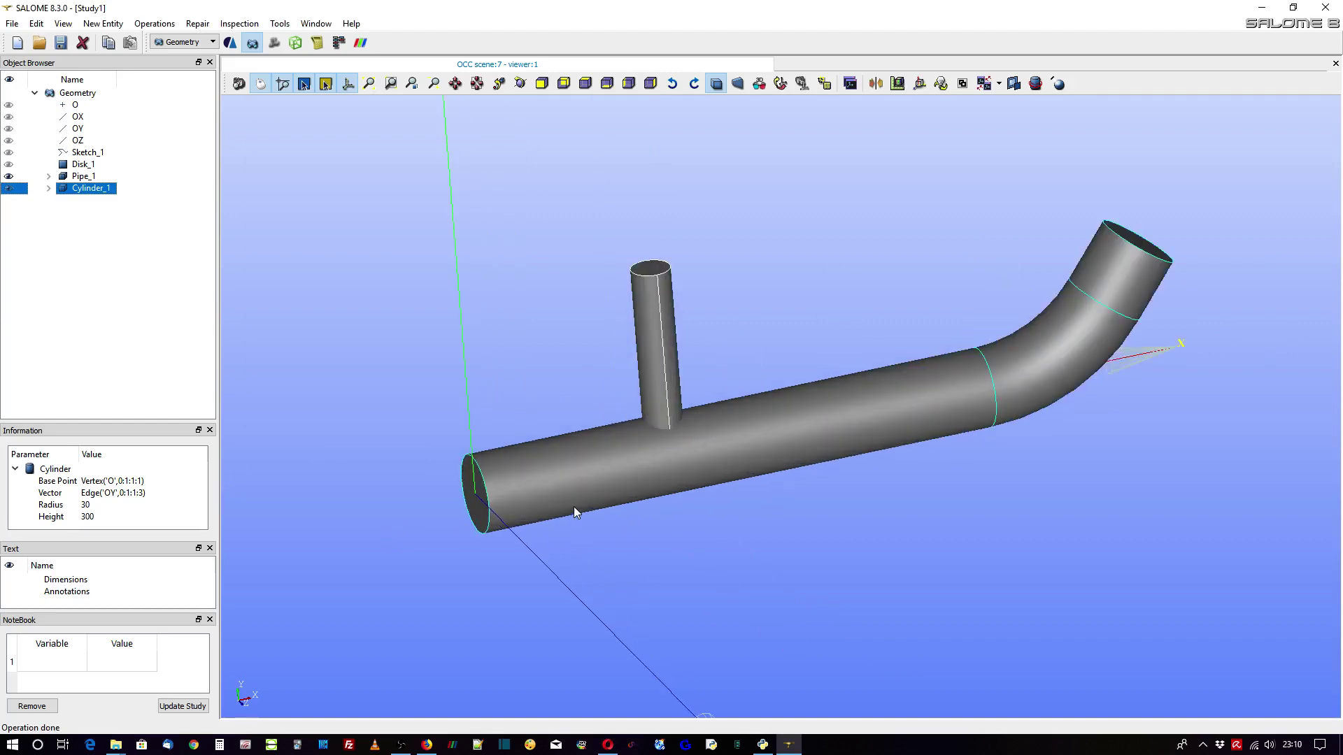
right_click_drag(374, 277, 480, 324, "ctrl")
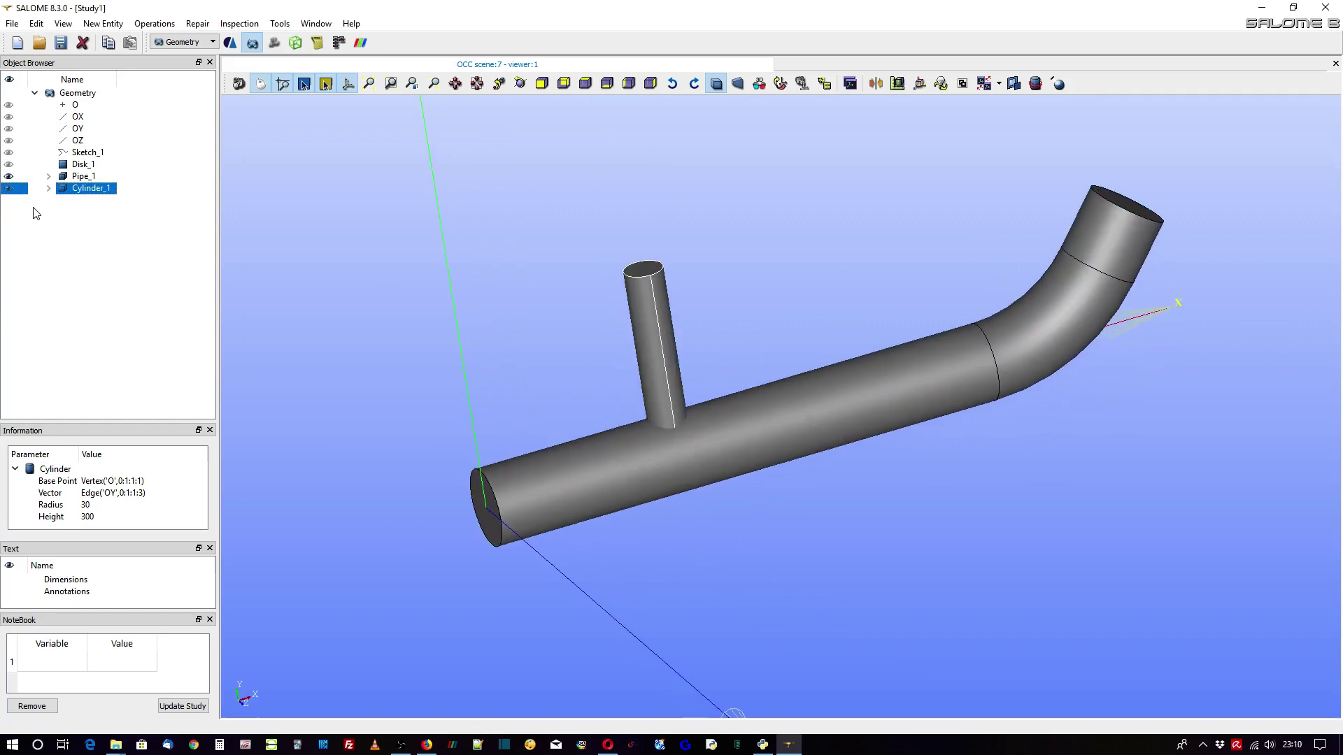
- Fuse Pipe_1 and Cylinder_1 into one solid, with self-intersection detection and removal of extra edges enabled
left_click(9, 189)
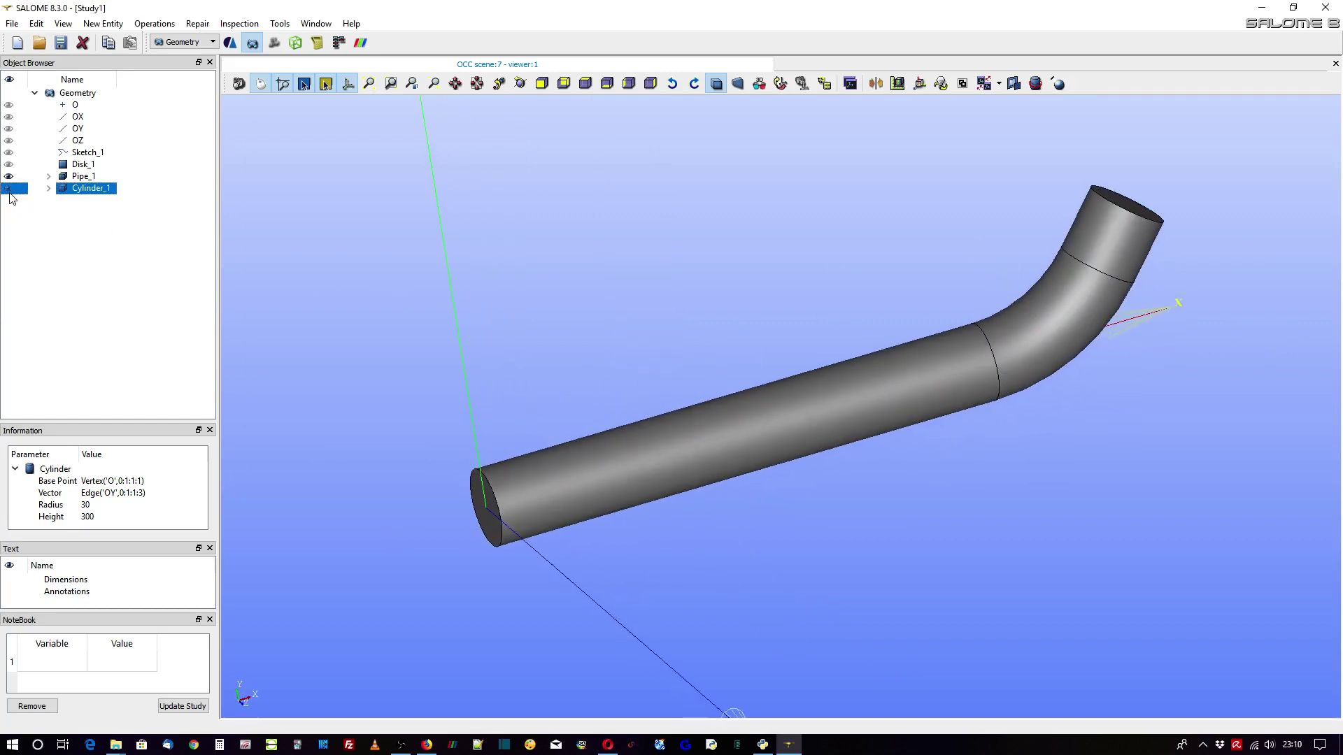
left_click(9, 188)
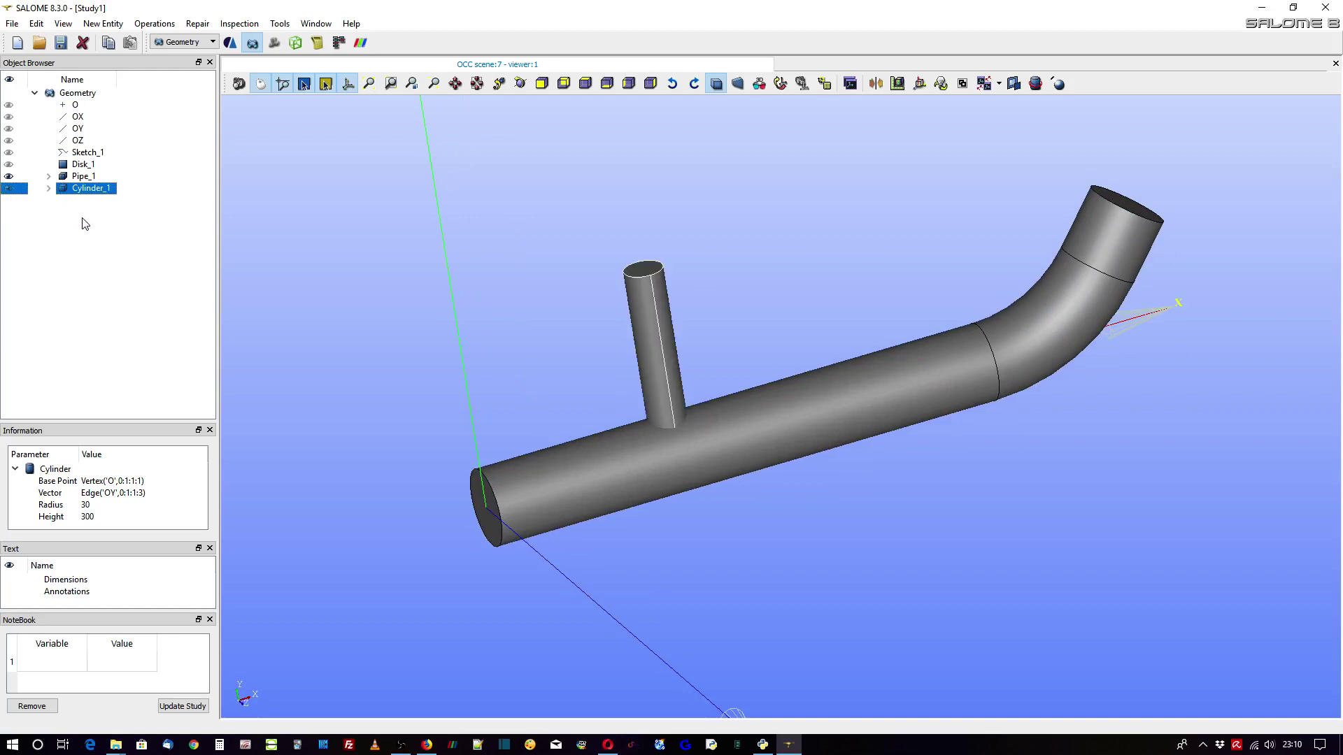
left_click(81, 183, "shift")
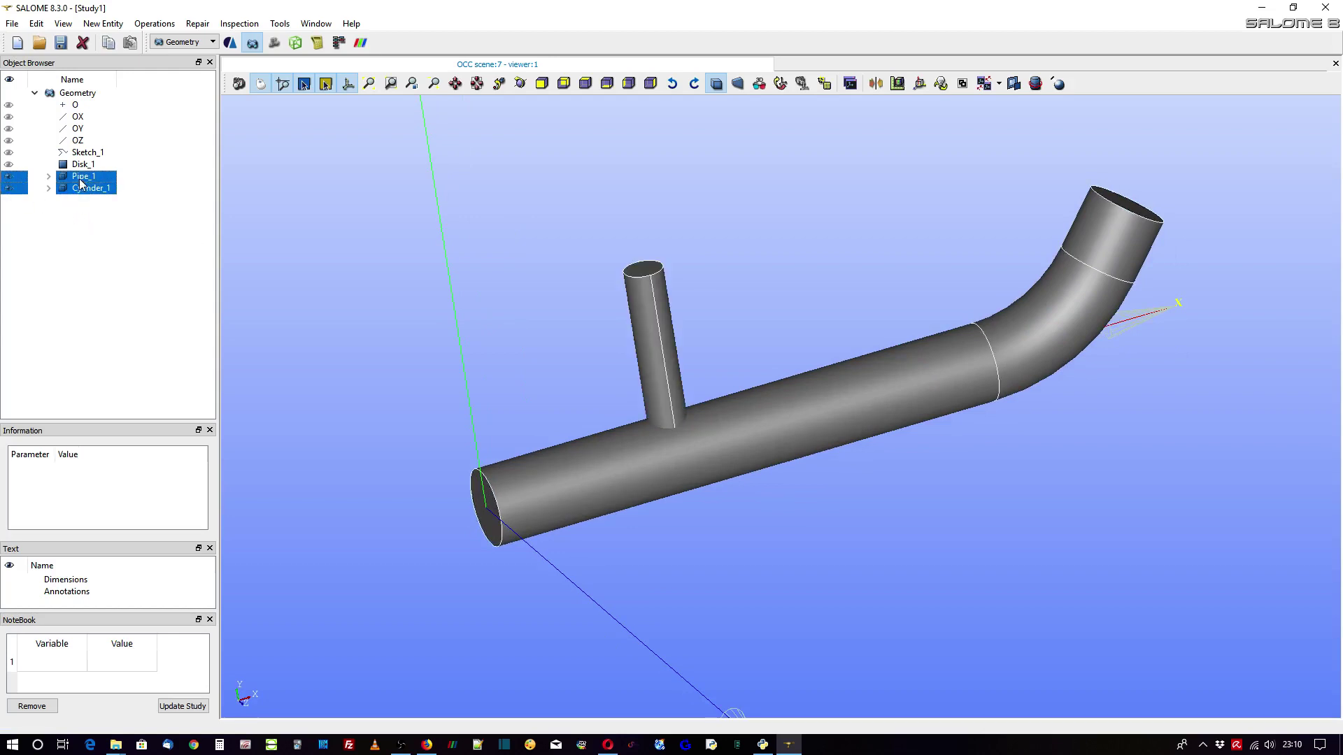
left_click(156, 27)
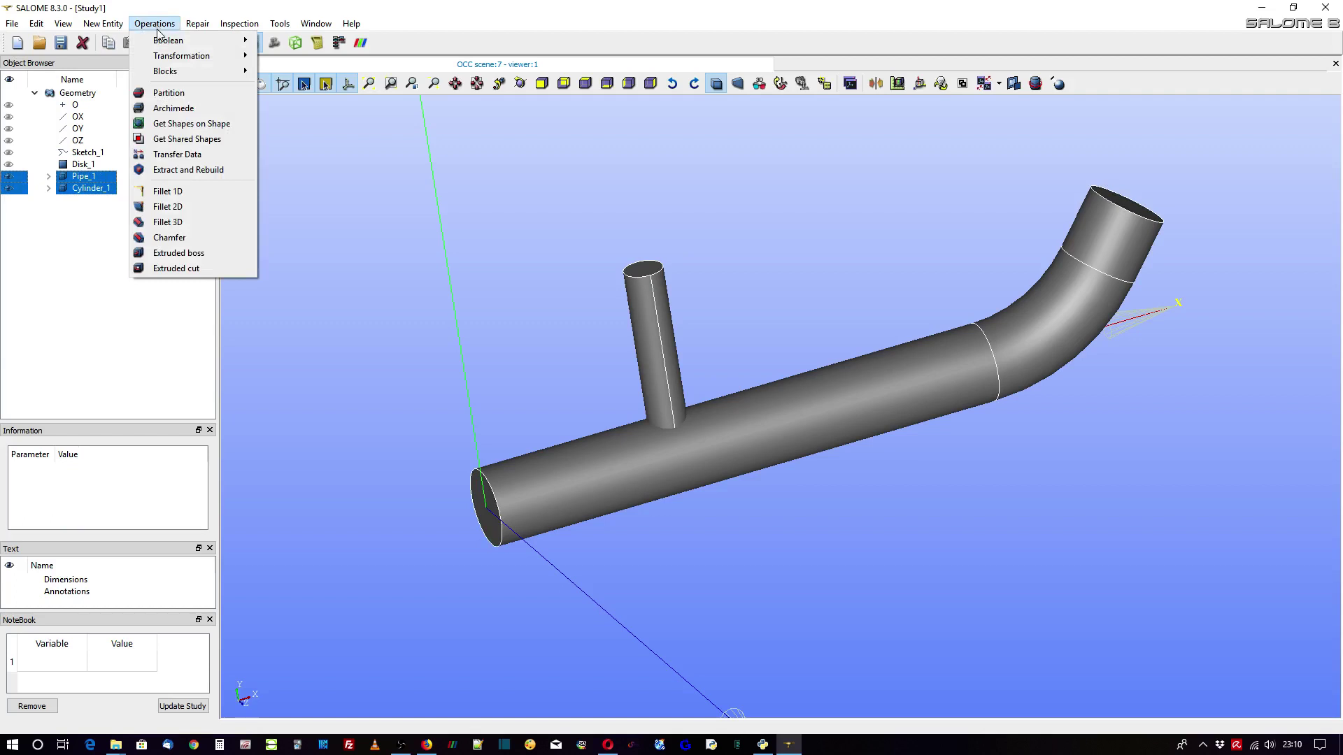
mouse_move(162, 39)
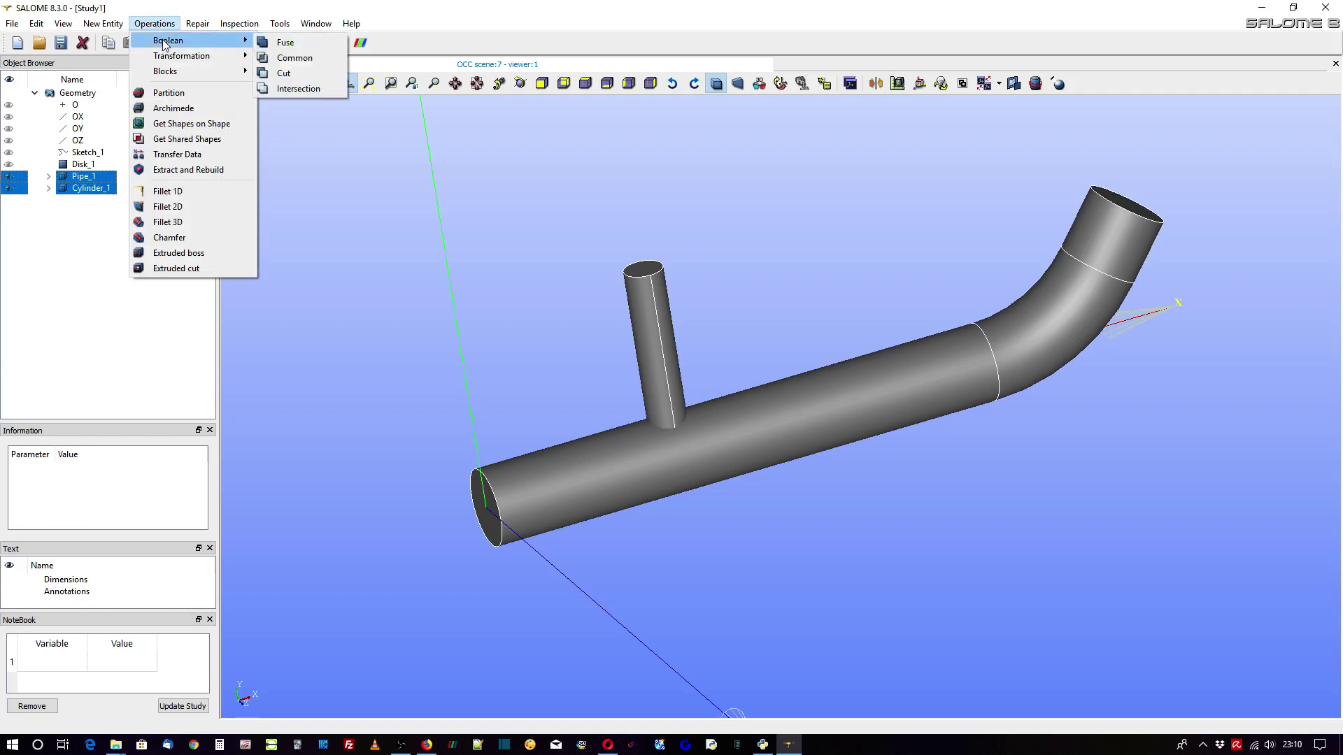
left_click(313, 43)
left_click_drag(672, 237, 401, 154)
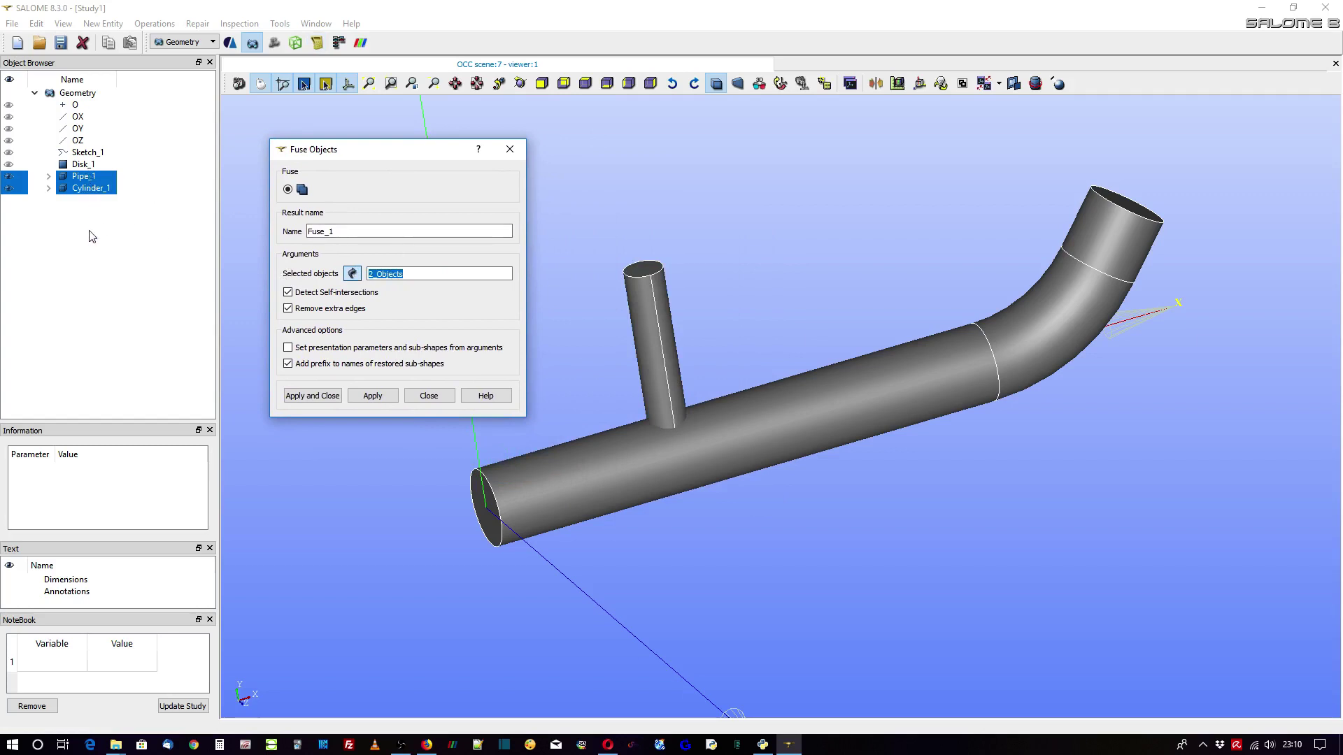
left_click(314, 397)
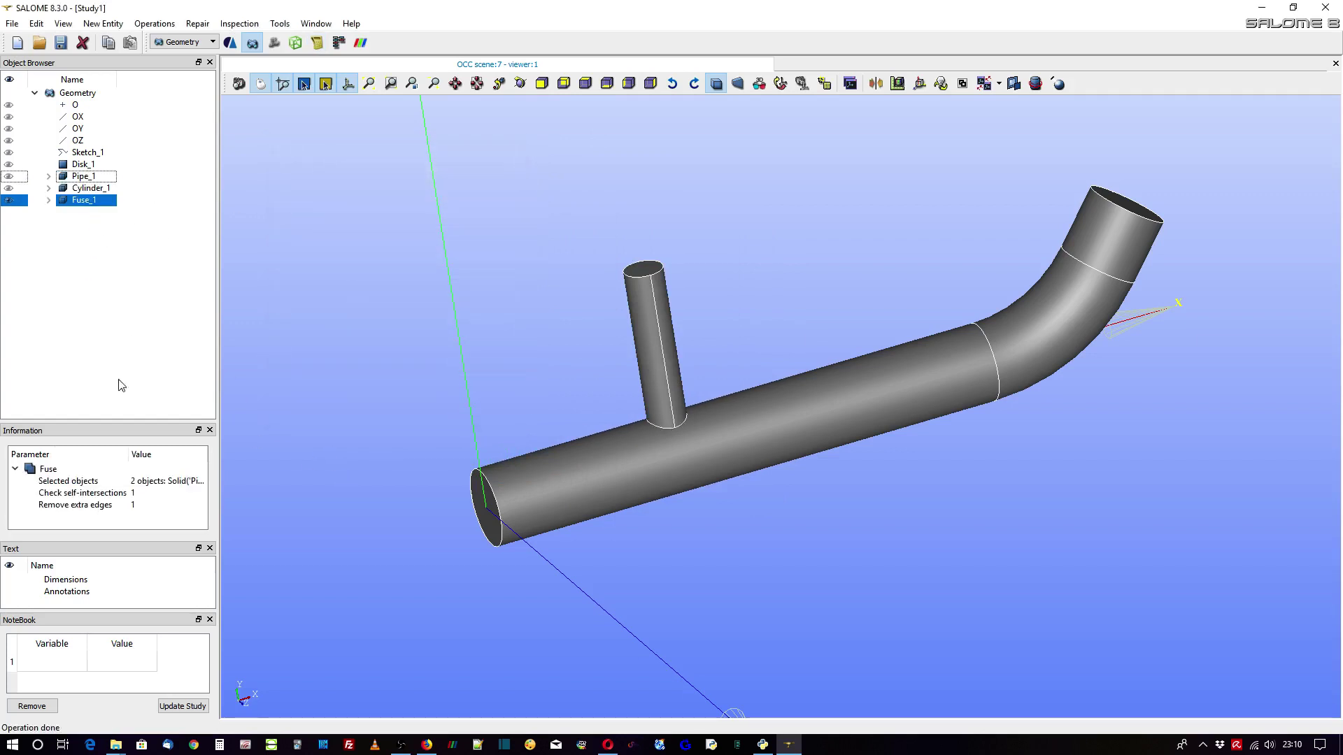
left_click(9, 200)
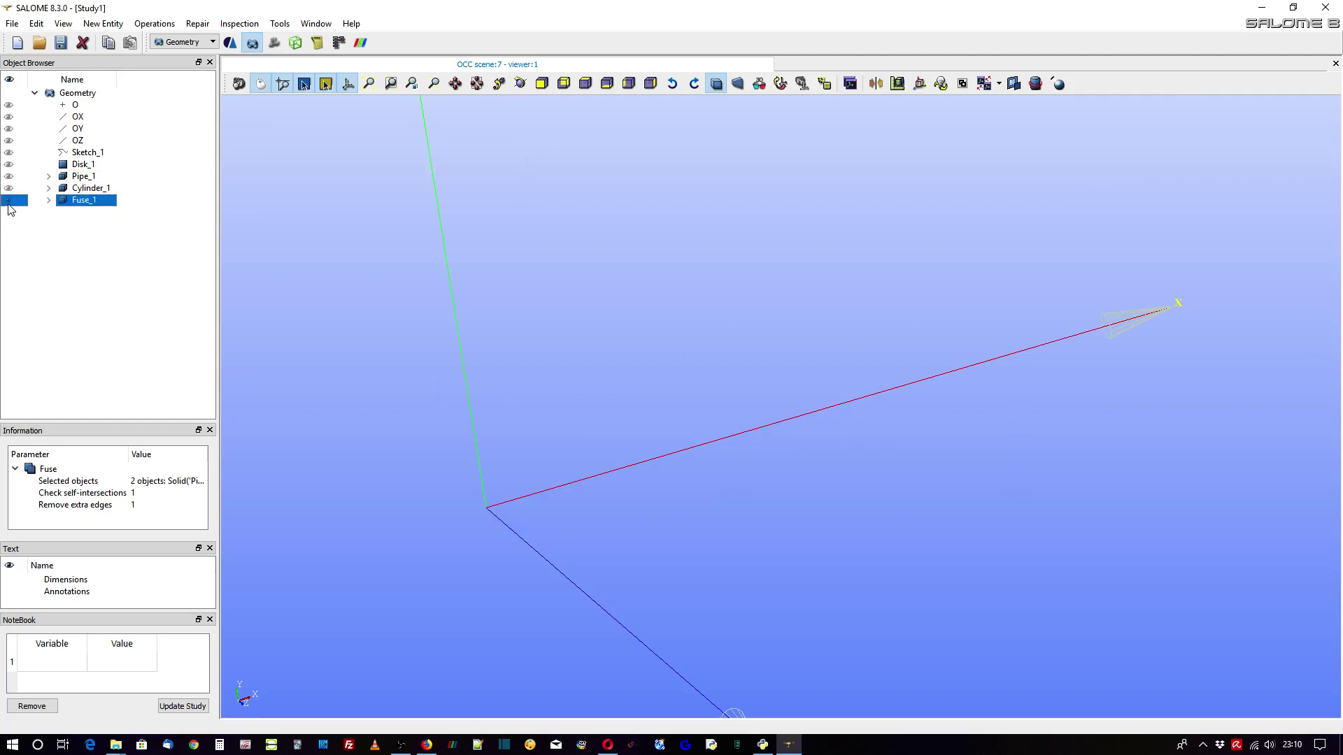
left_click(8, 202)
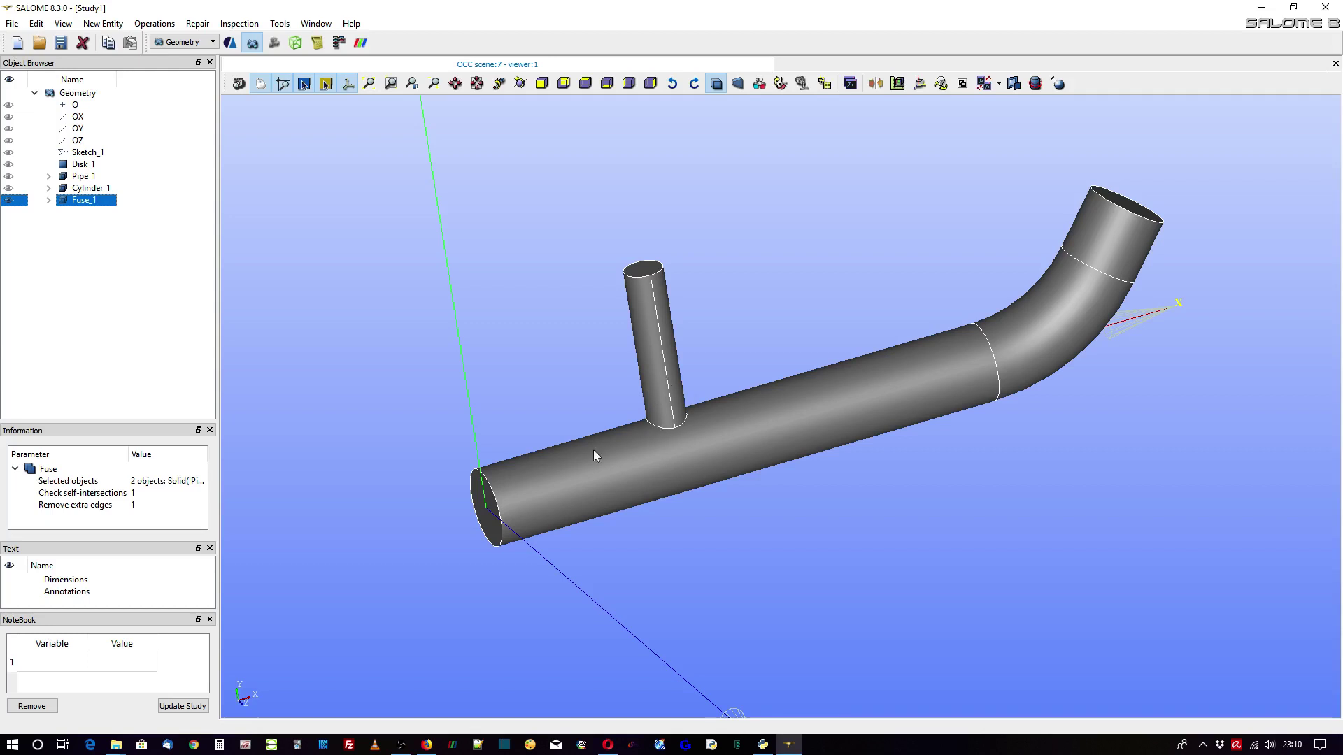
- Apply a 3D fillet of radius 10 to Fuse_1 on the edge where the side branch meets the main pipe
scroll(658, 451, "up", 2)
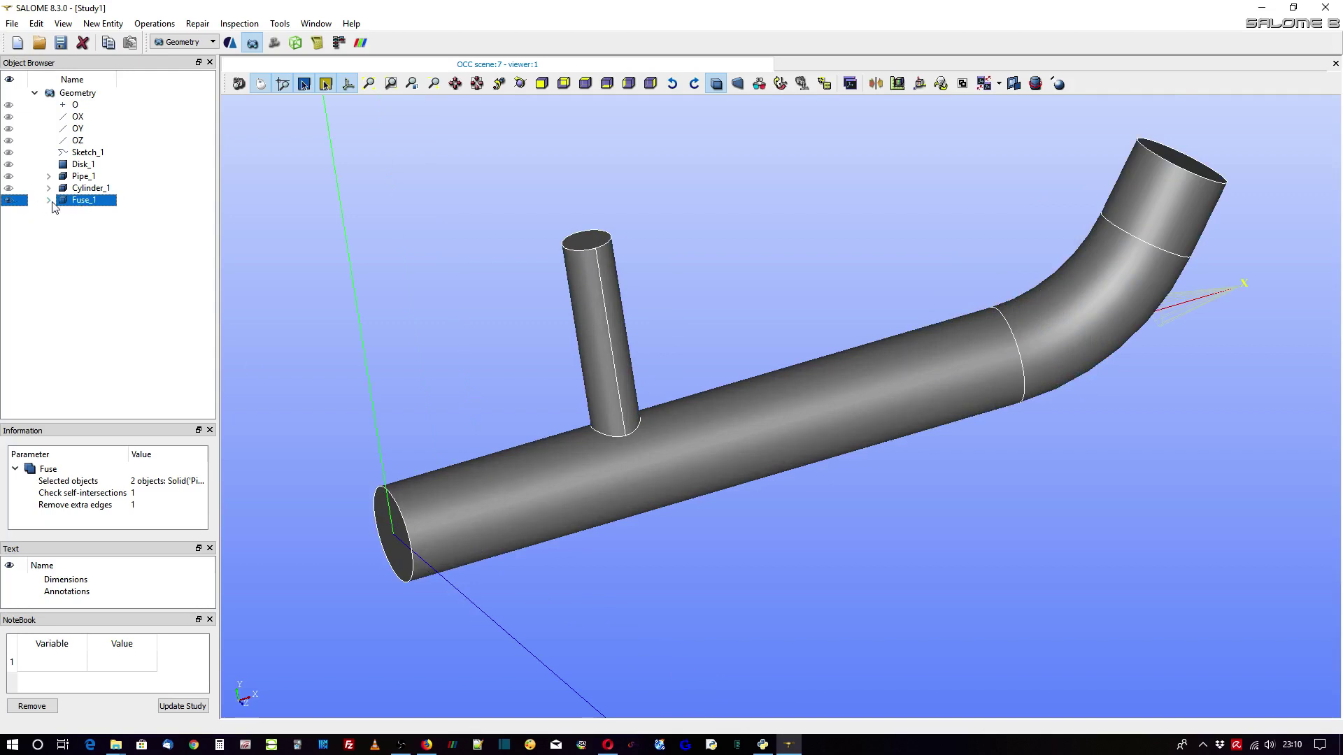
left_click(154, 26)
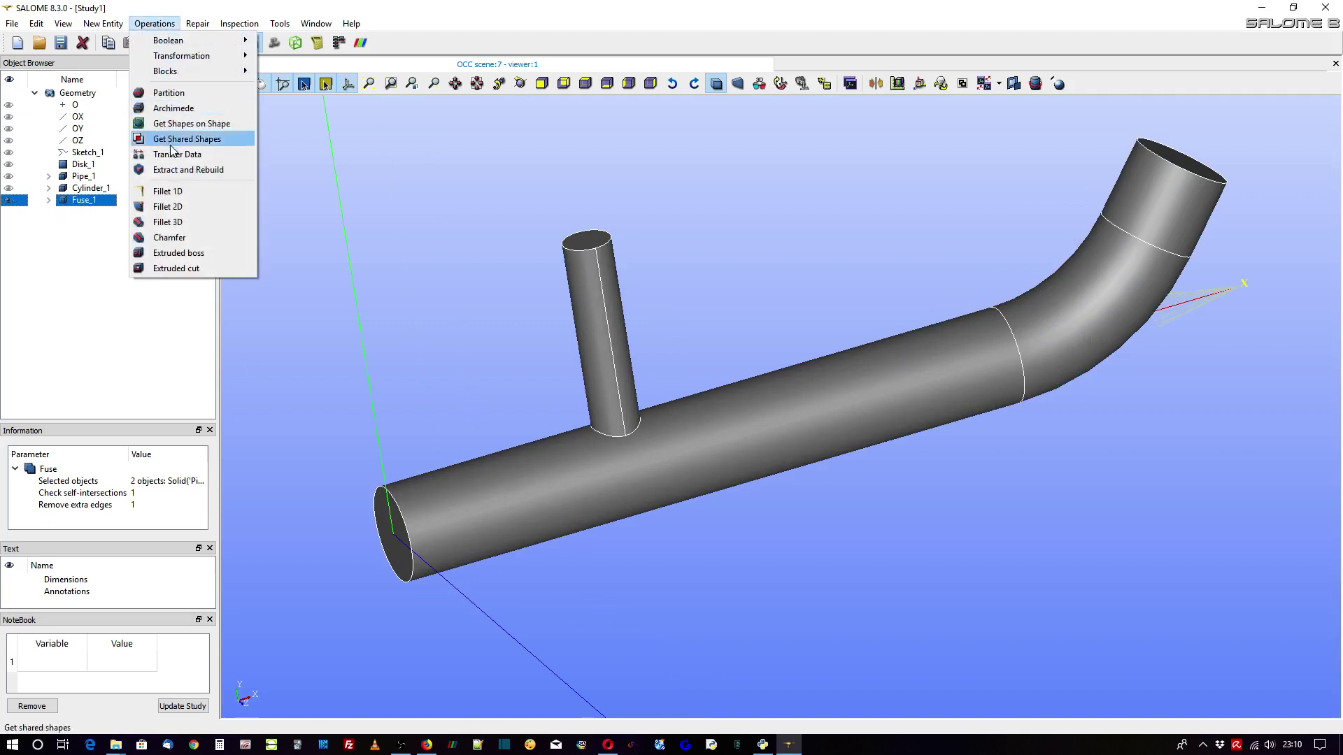
left_click(168, 222)
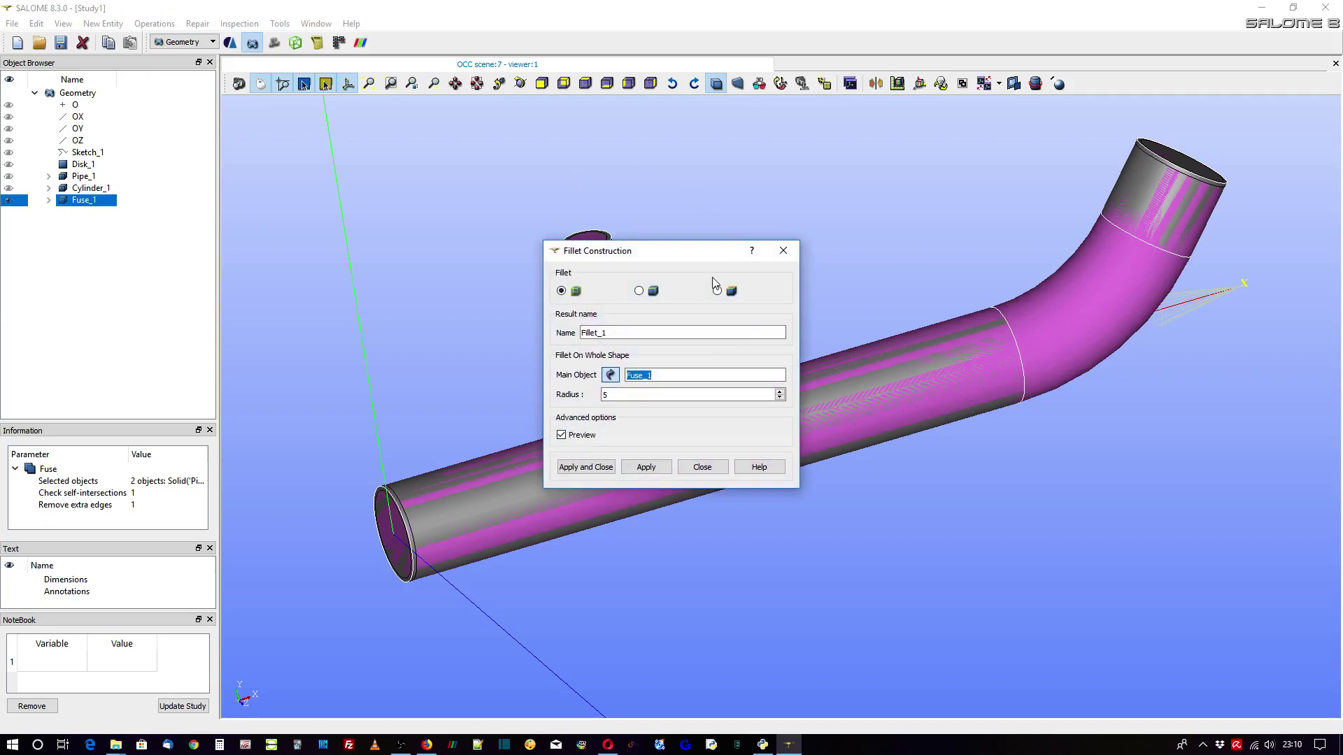
left_click_drag(688, 258, 368, 162)
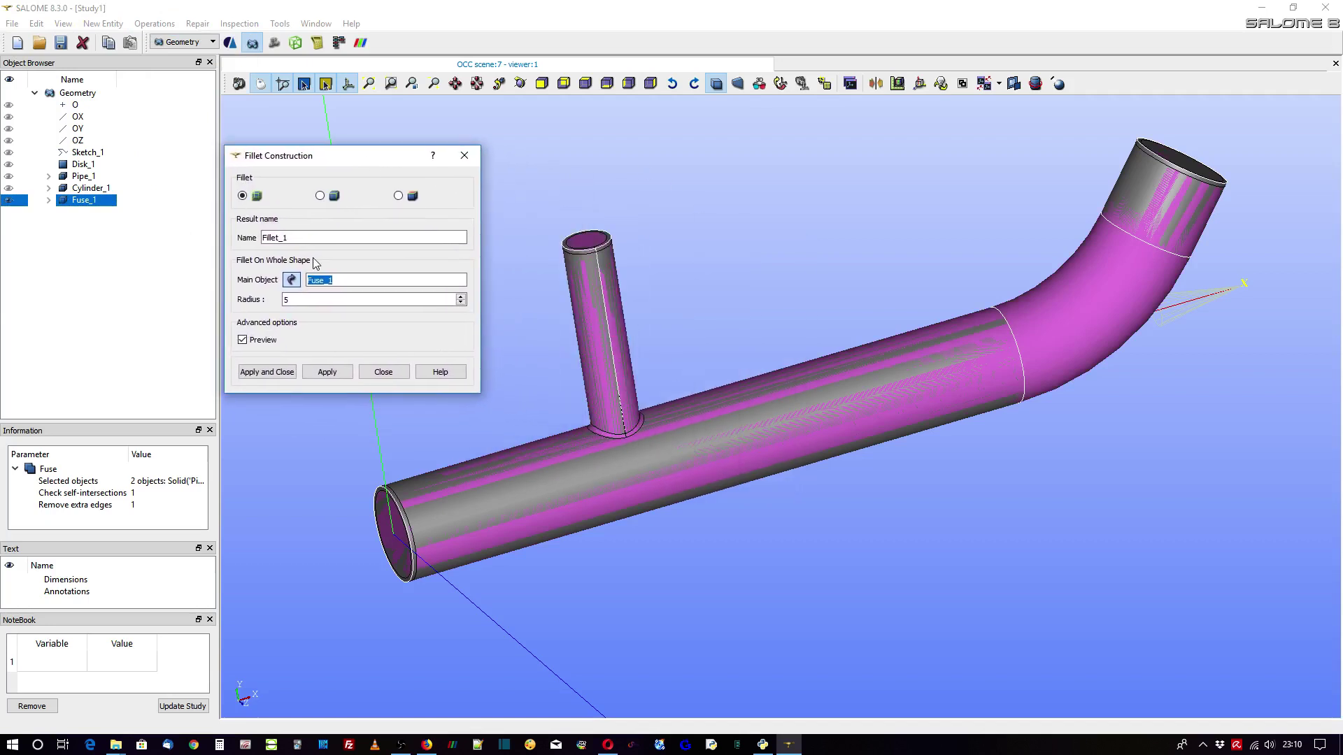
left_click(287, 300)
left_click(320, 196)
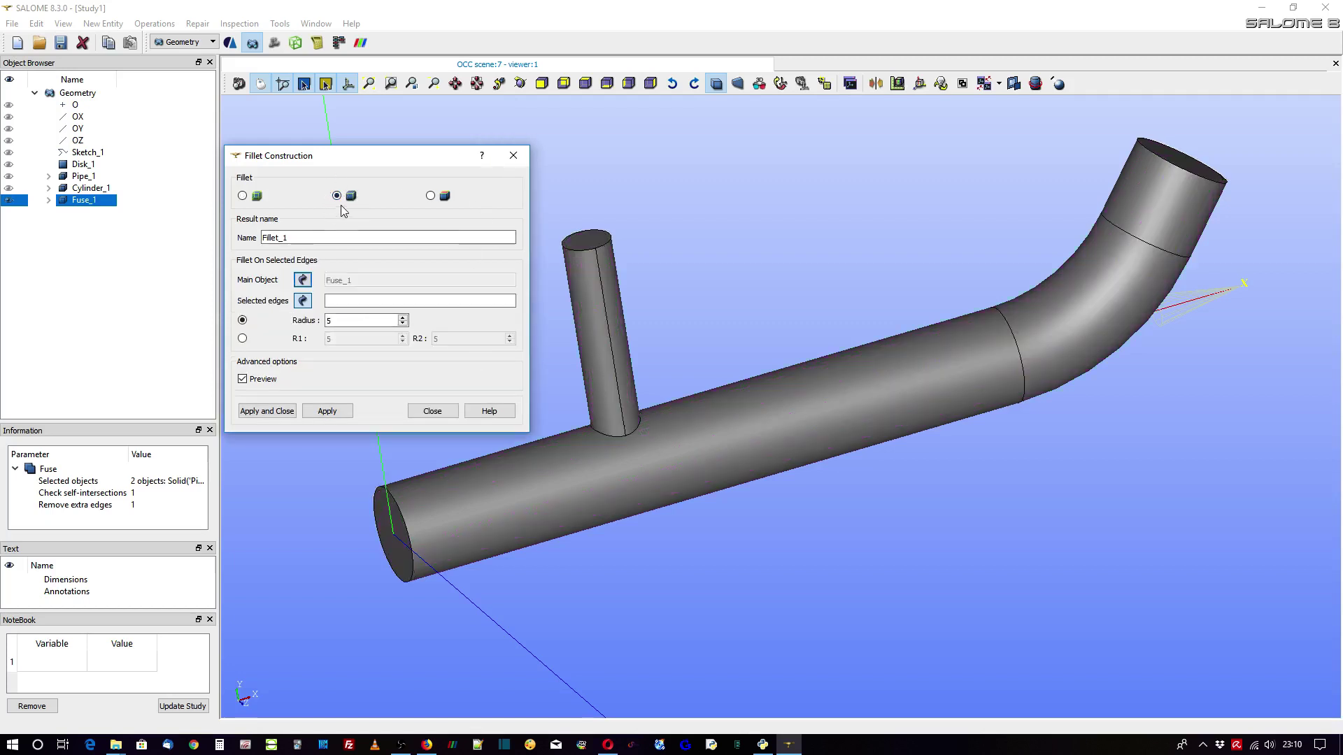
left_click(302, 300)
left_click(610, 434)
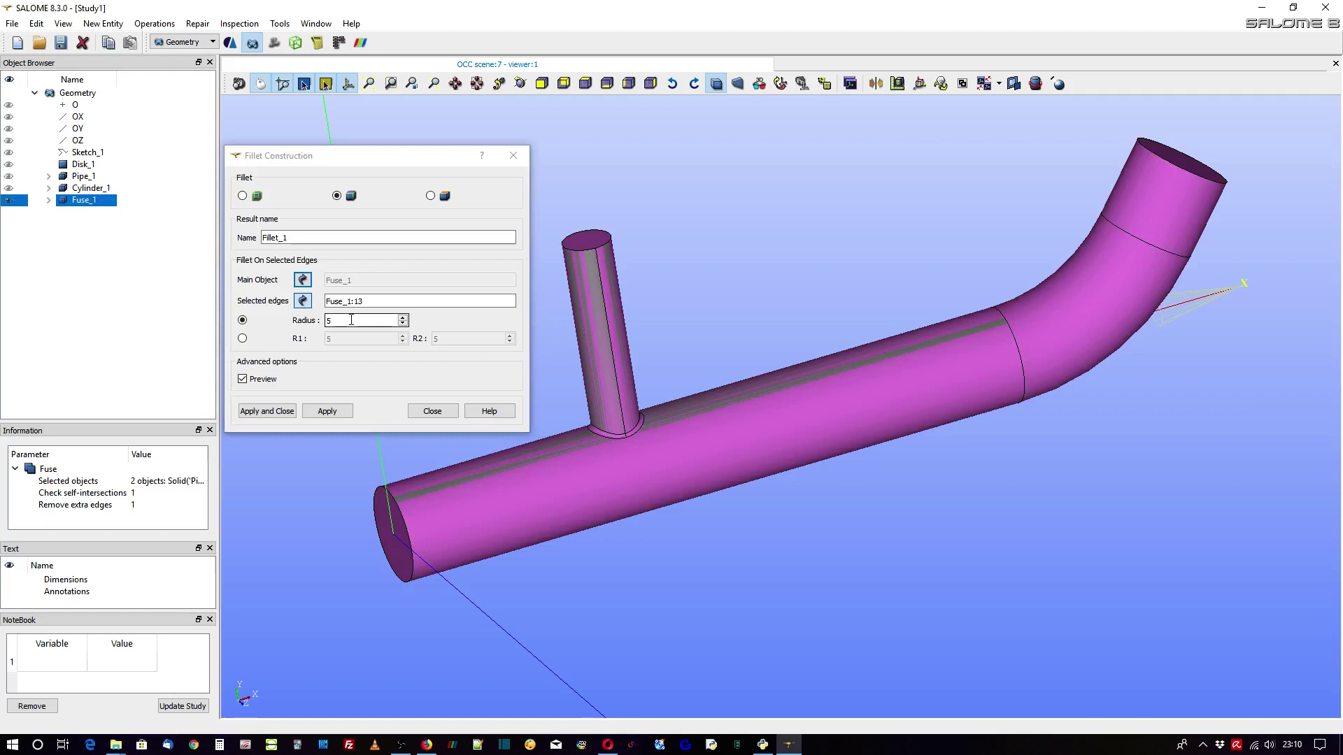
double_click(328, 320)
type("10")
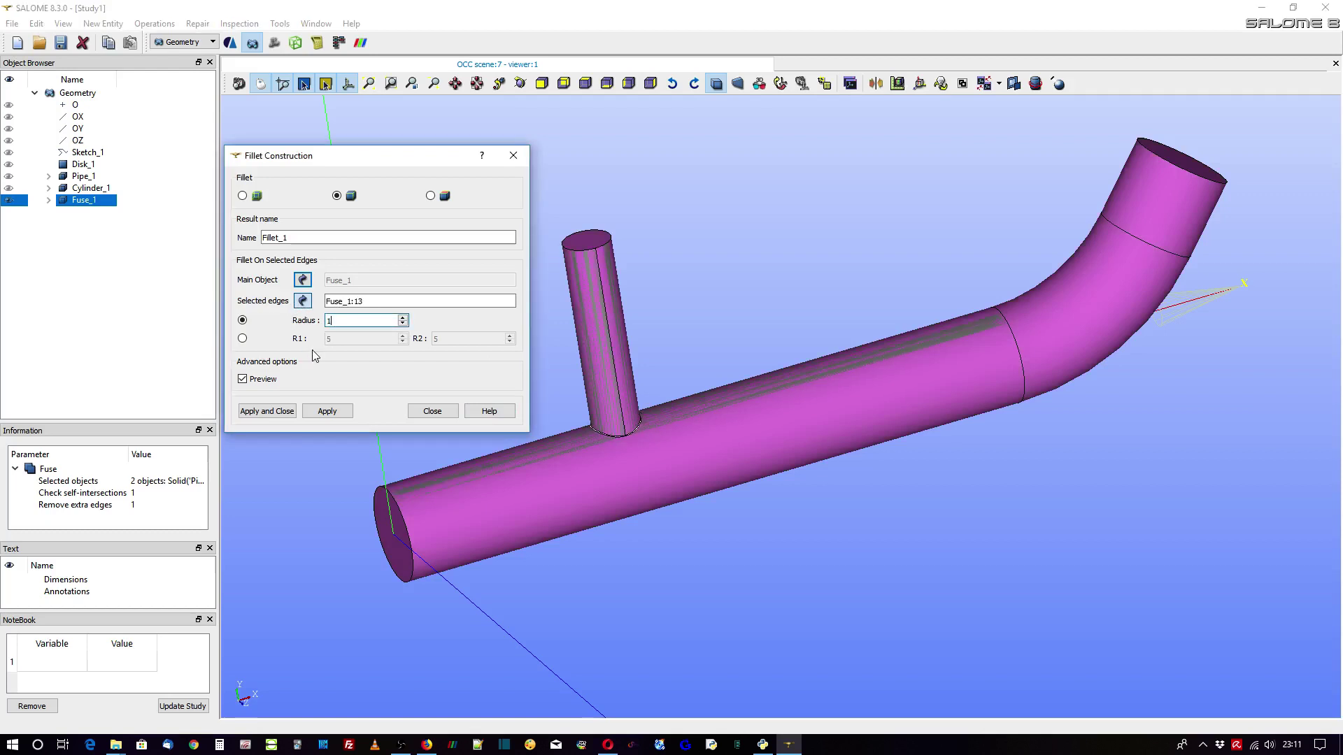
left_click(276, 411)
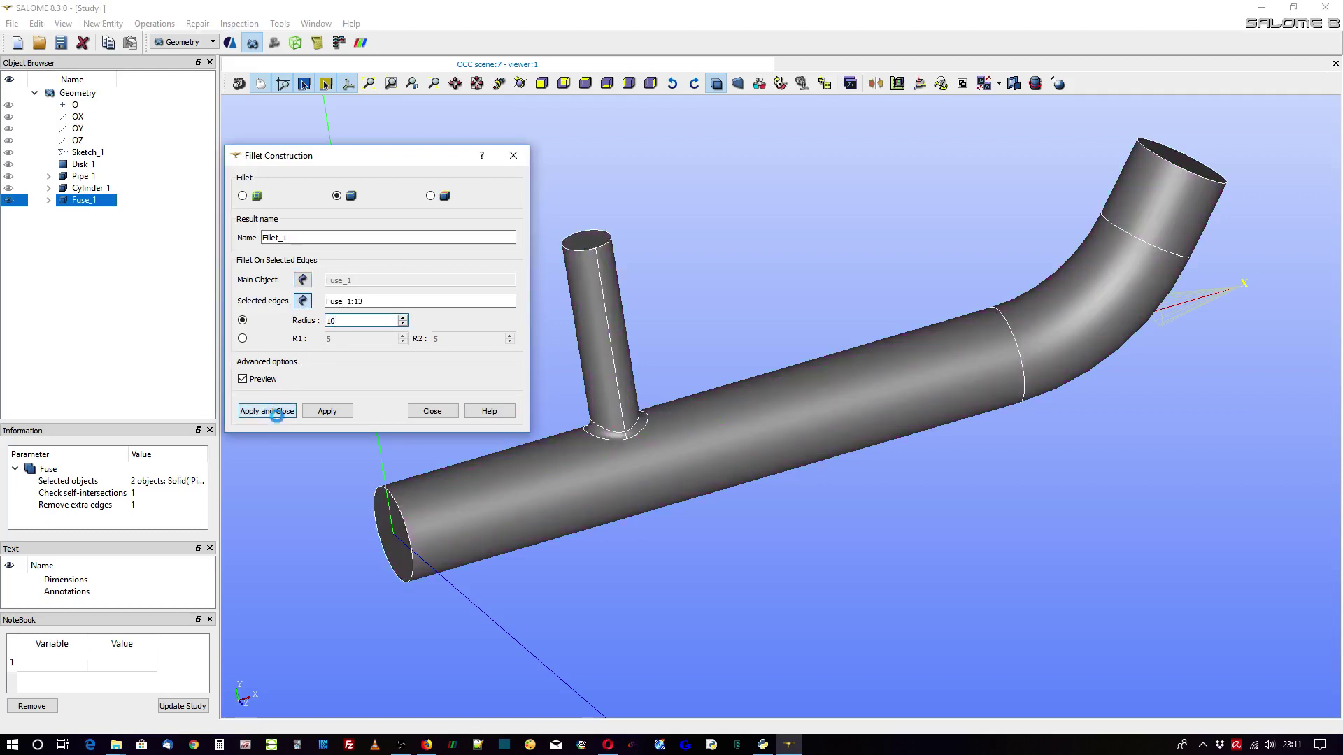
scroll(541, 601, "down", 3)
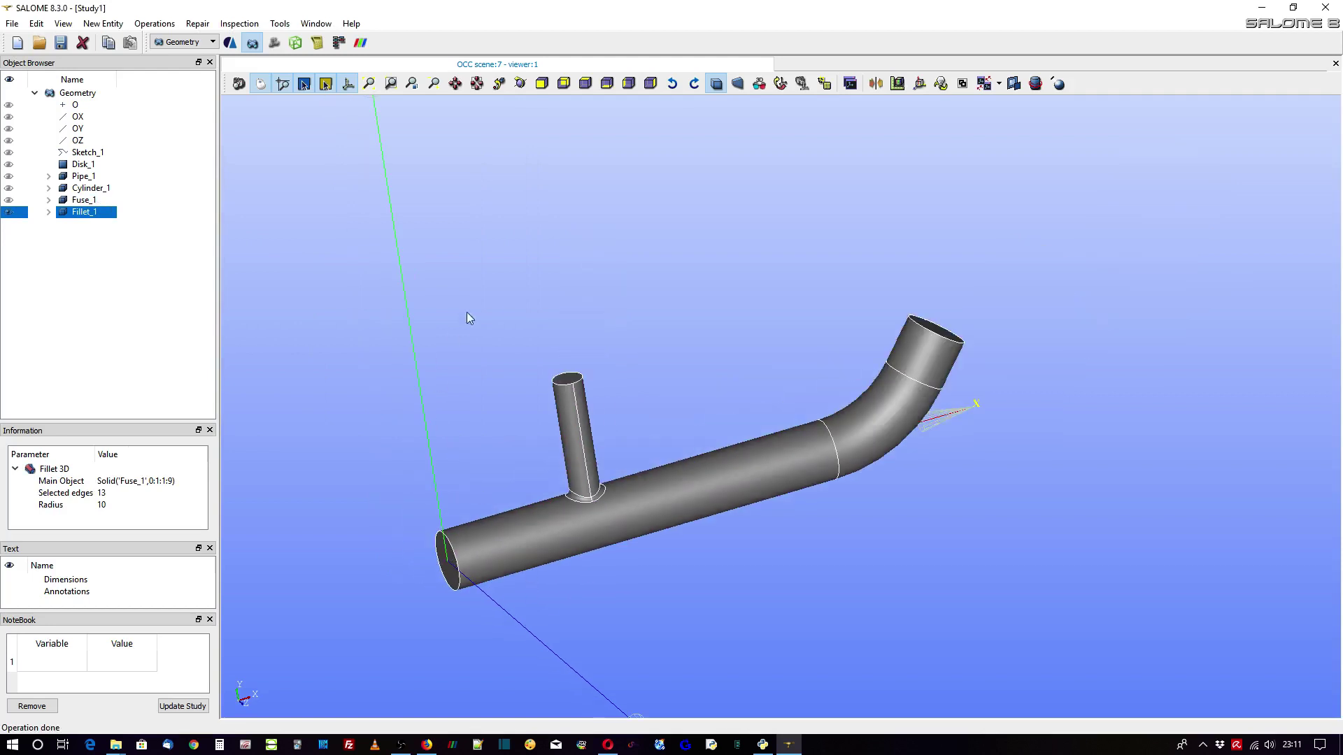
right_click_drag(469, 319, 515, 298, "ctrl")
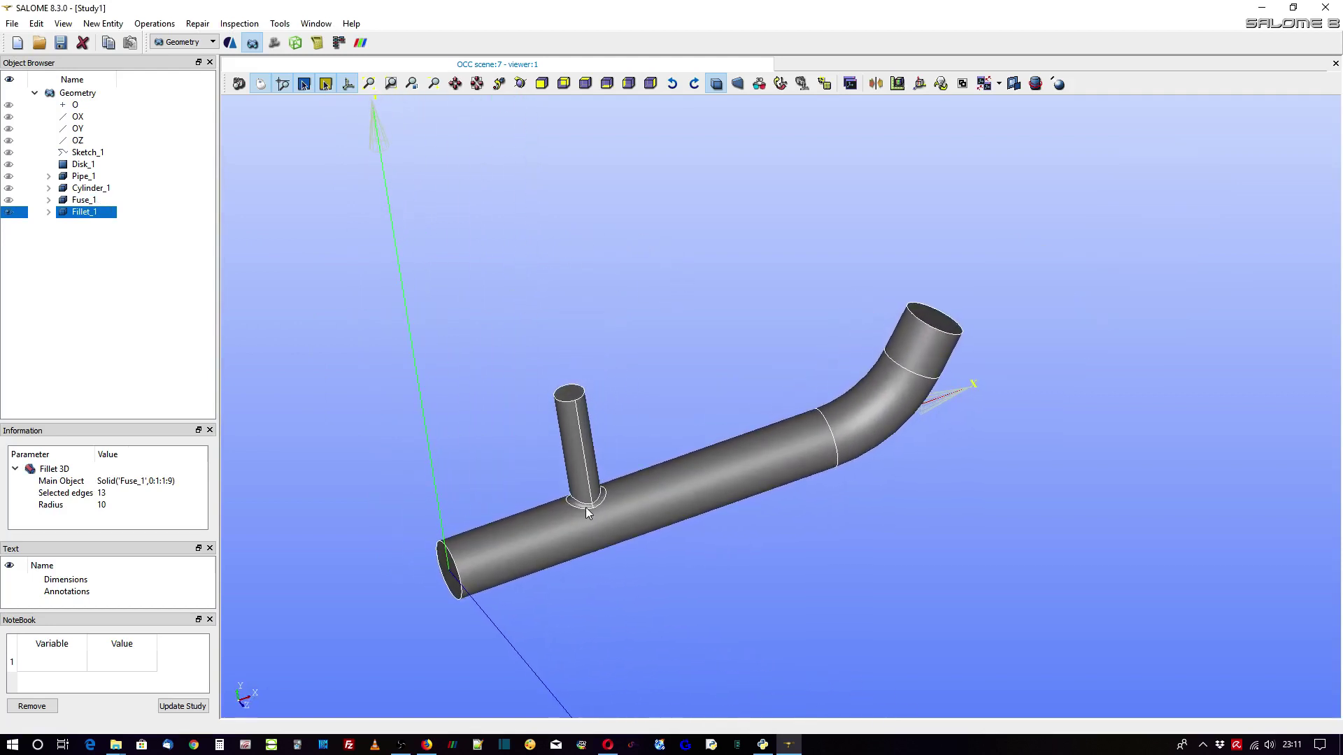
scroll(580, 507, "up", 3)
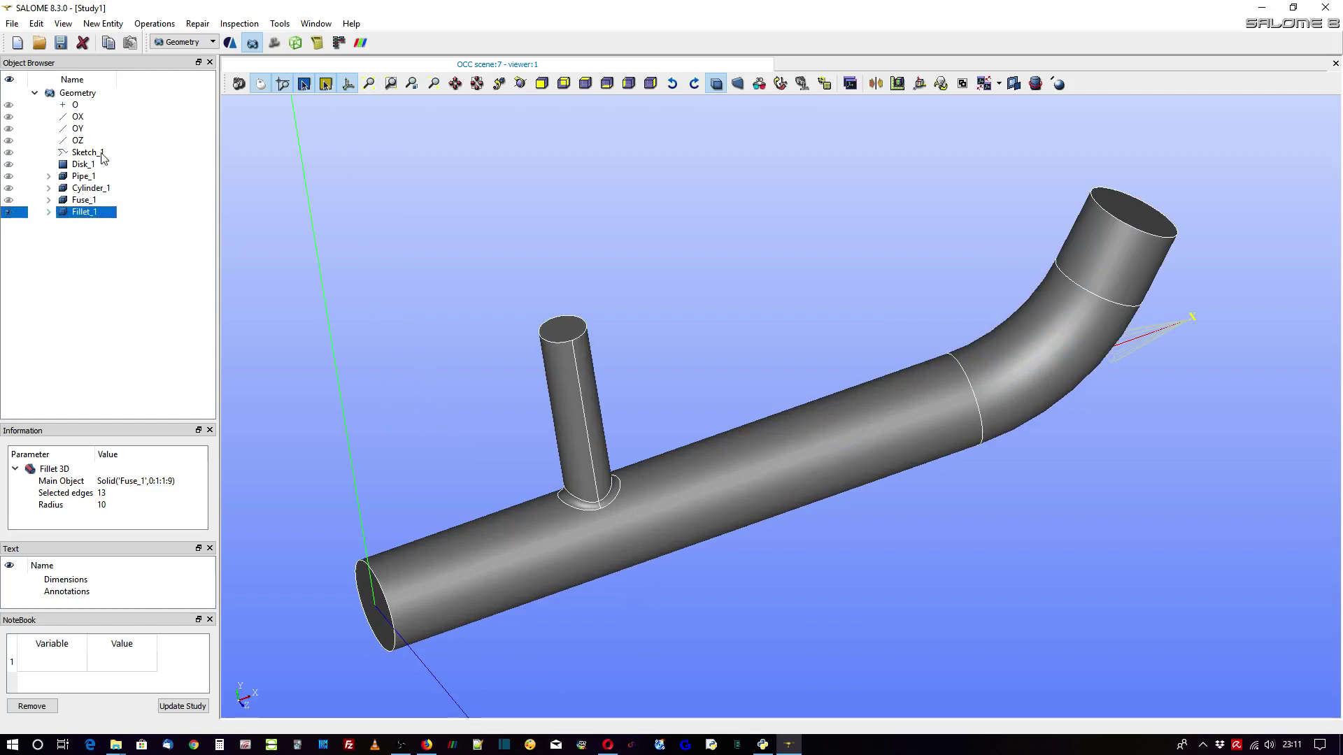
- Create a face group named No_Boundary on Fillet_1 containing the three end faces of the main pipe and side branch
left_click(104, 28)
mouse_move(174, 93)
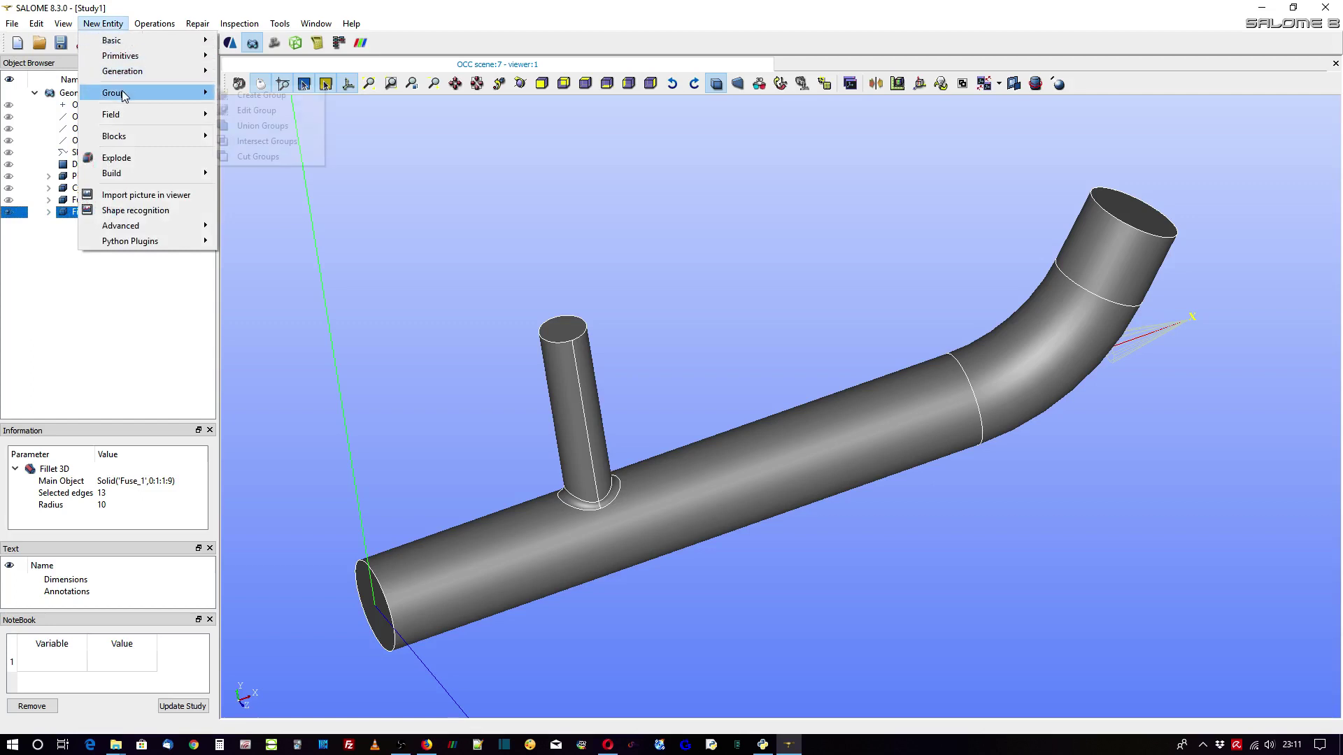
left_click(231, 95)
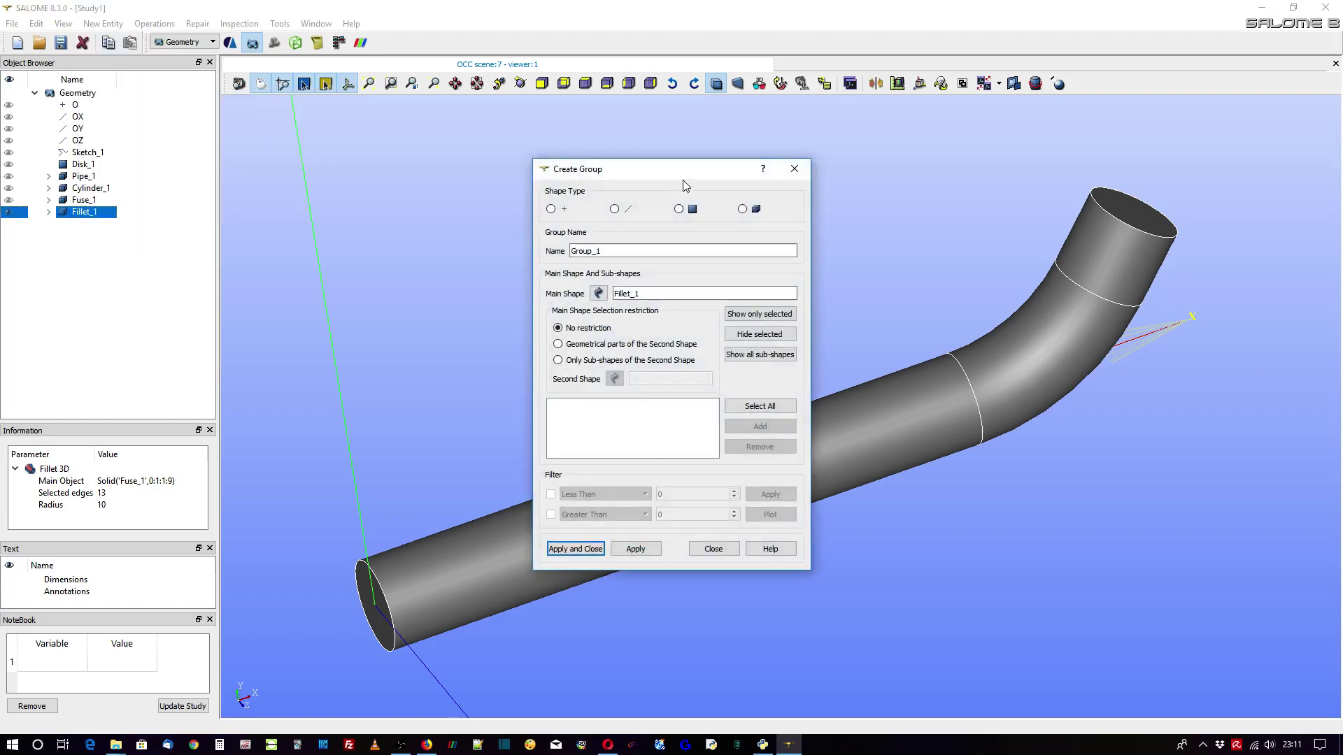
left_click_drag(459, 114, 312, 110)
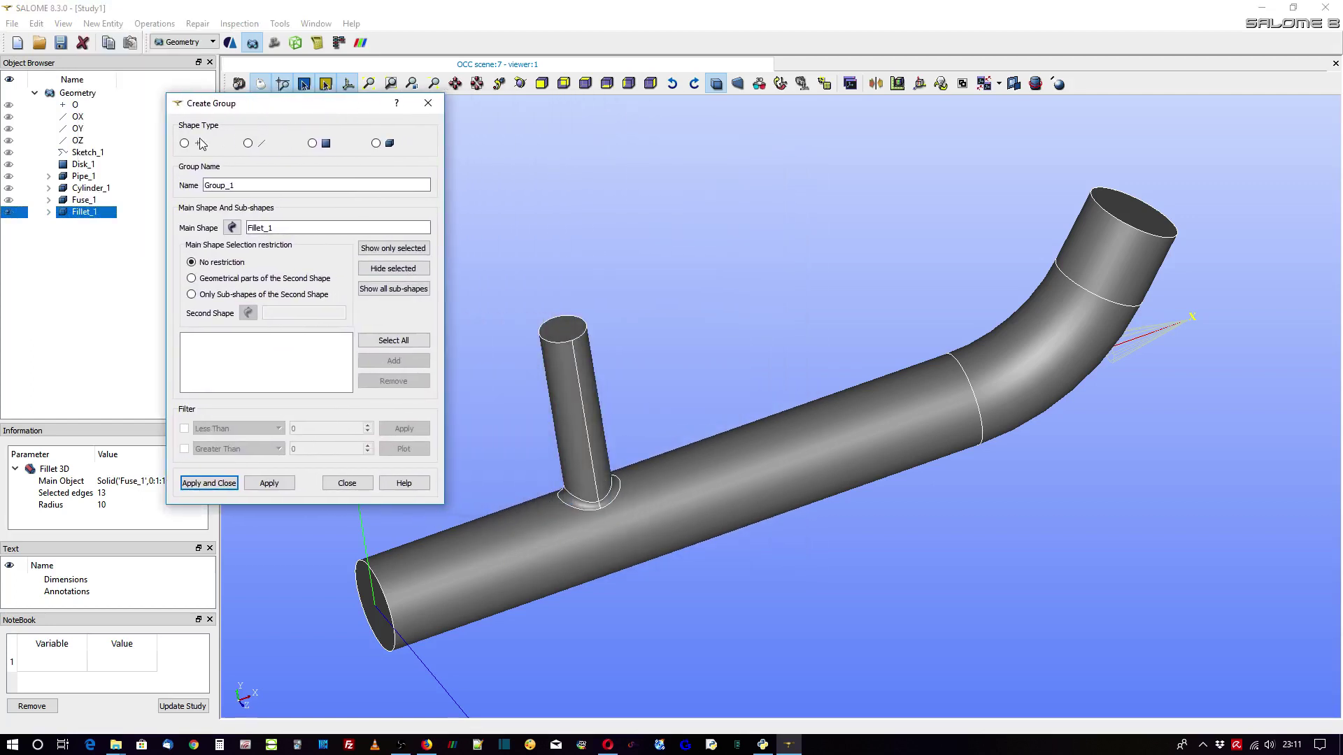
left_click(313, 144)
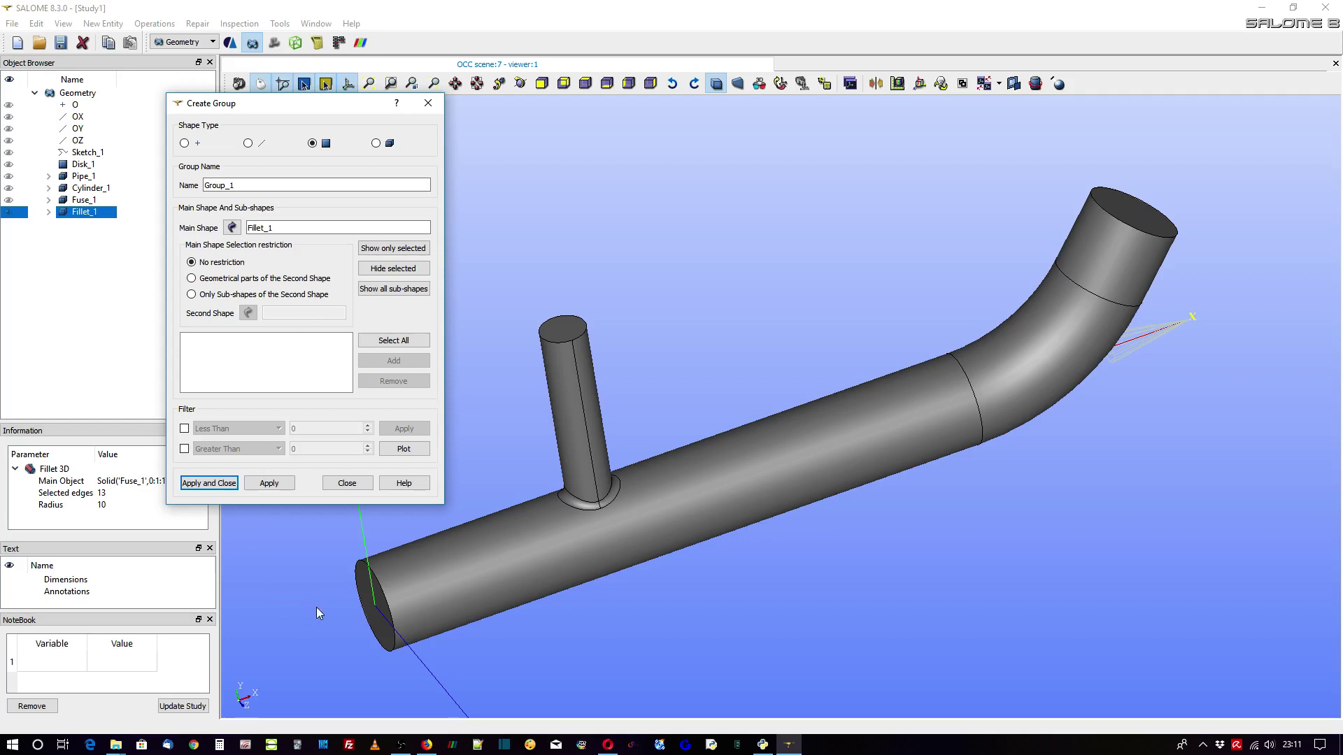
left_click(374, 605)
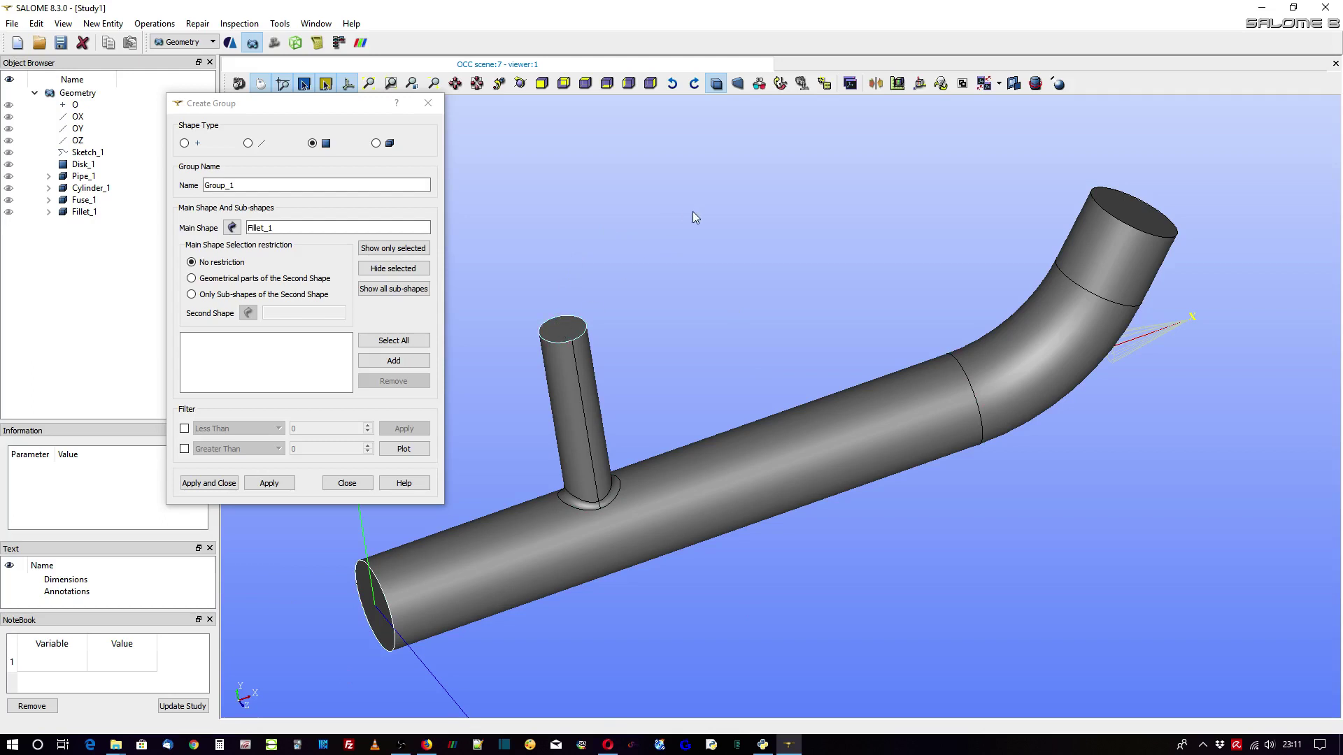
left_click(1143, 208)
left_click(394, 360)
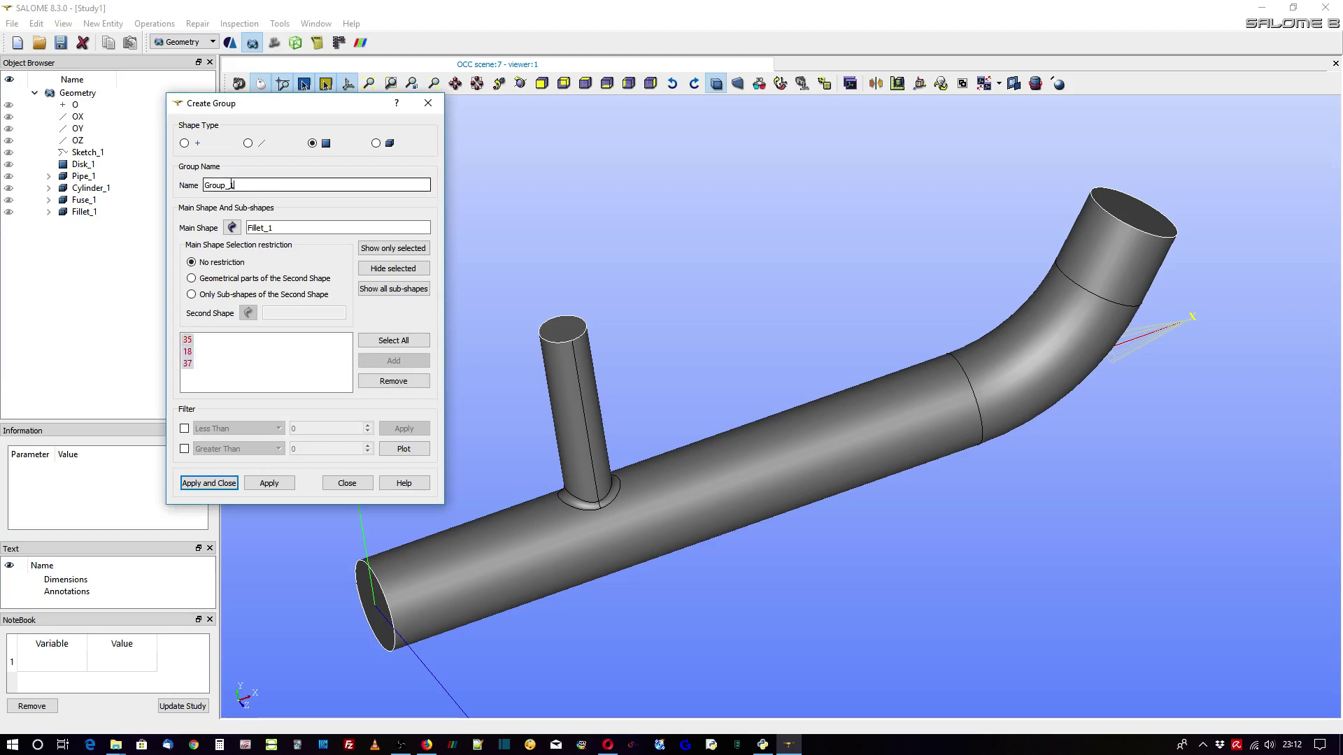
double_click(252, 186)
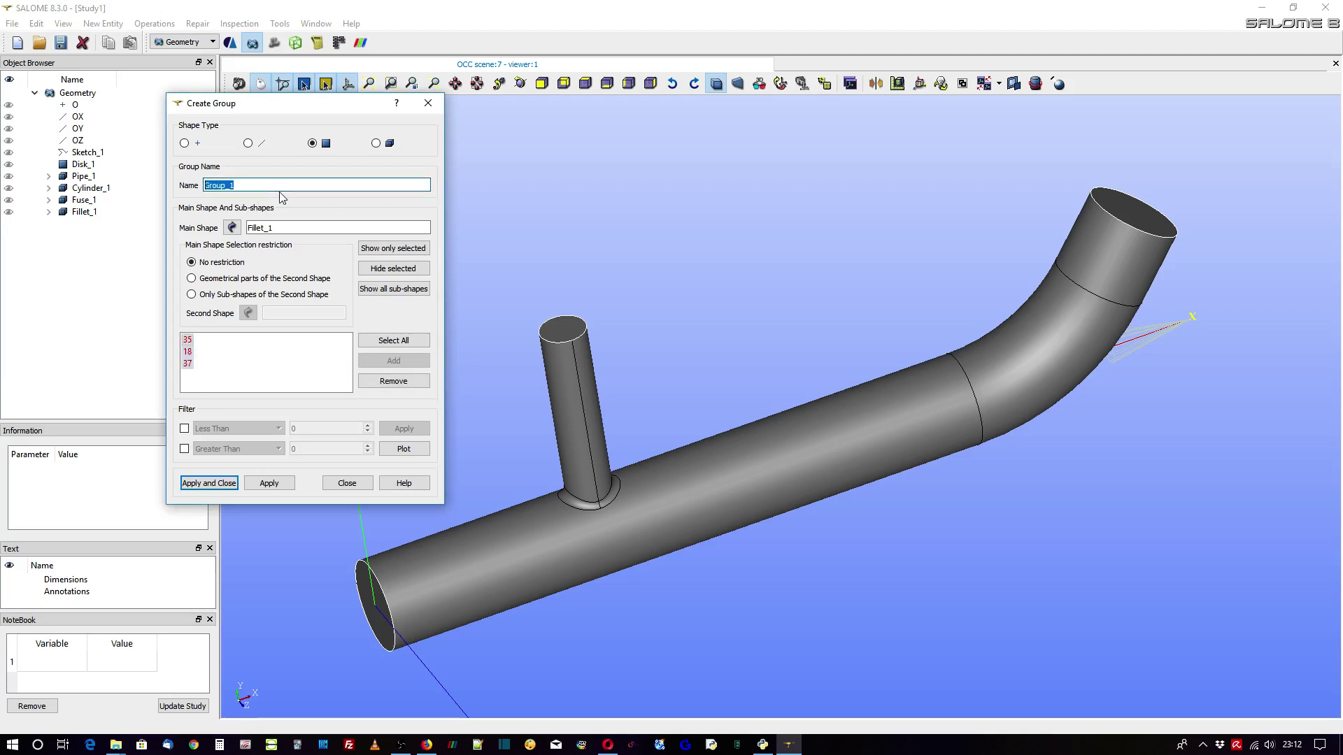
type("No_Boundary")
left_click(277, 488)
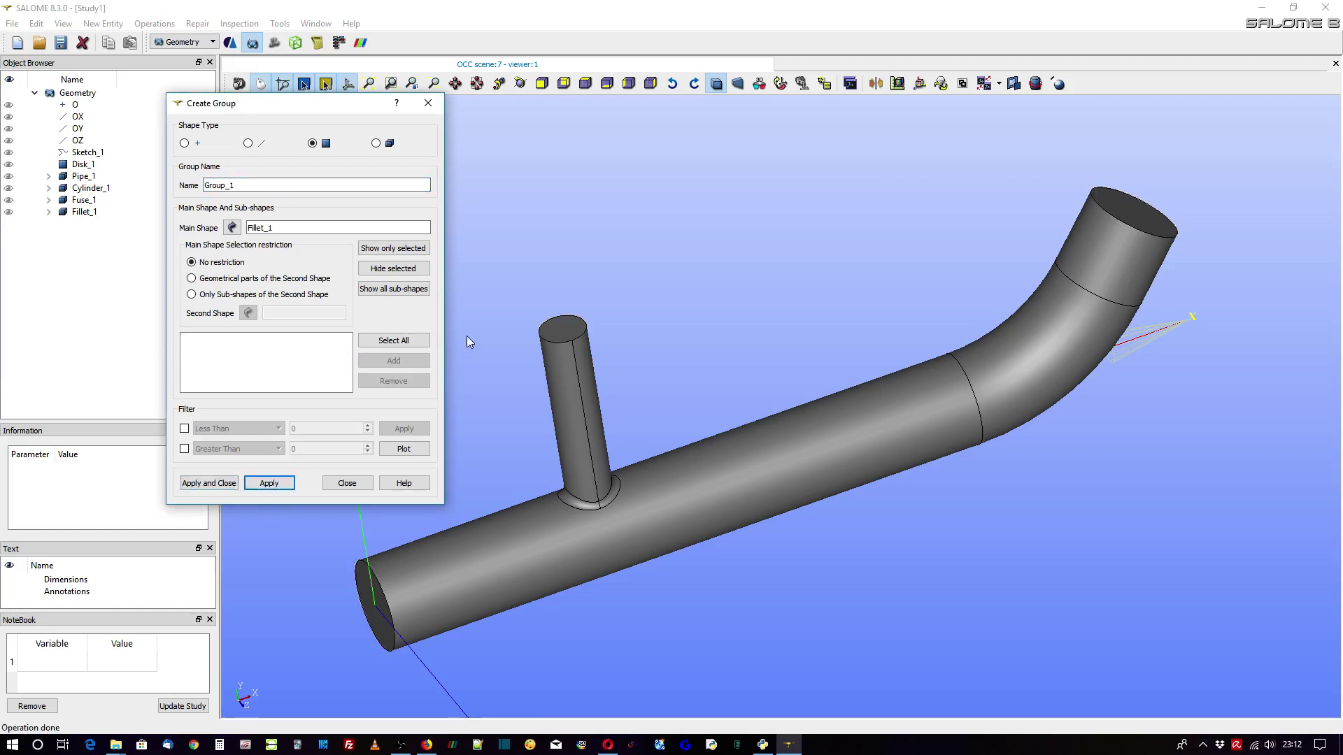
- Create a face group named Refine on Fillet_1 containing the fillet face at the base of the side branch
left_click(569, 501)
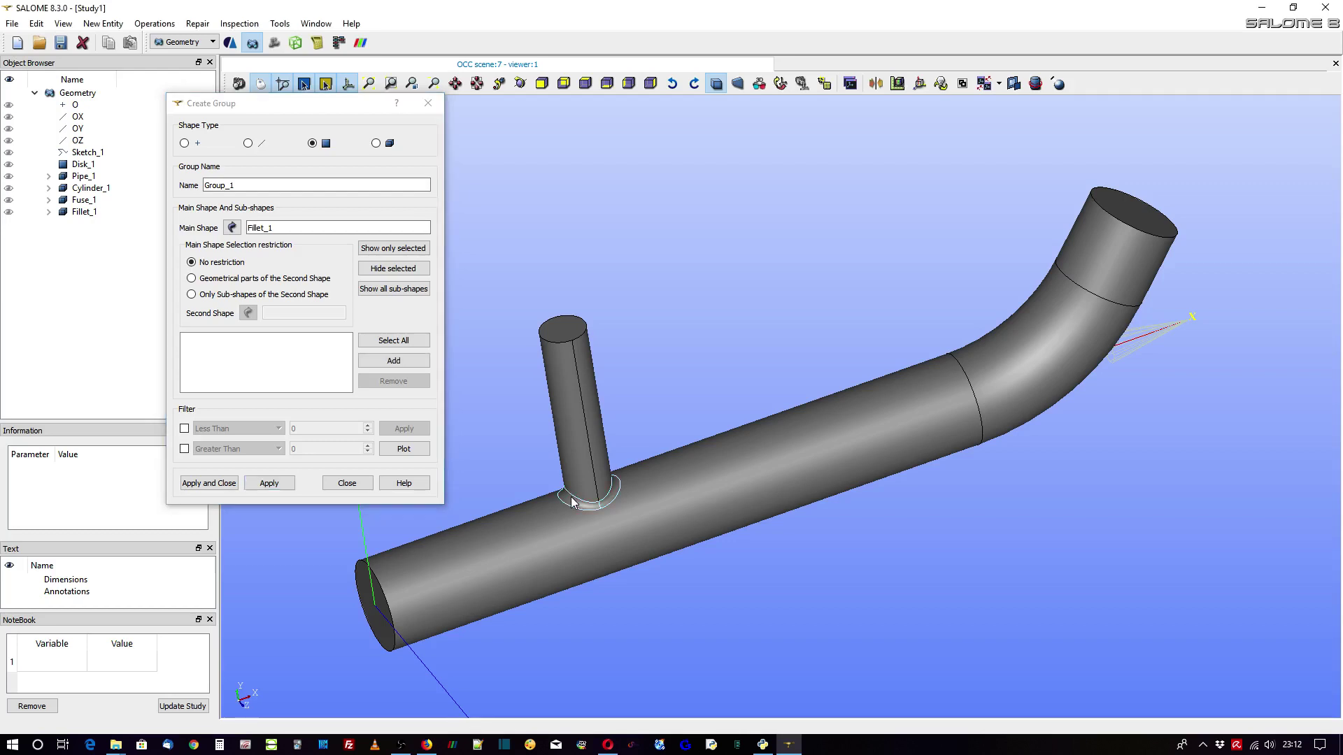
left_click(391, 363)
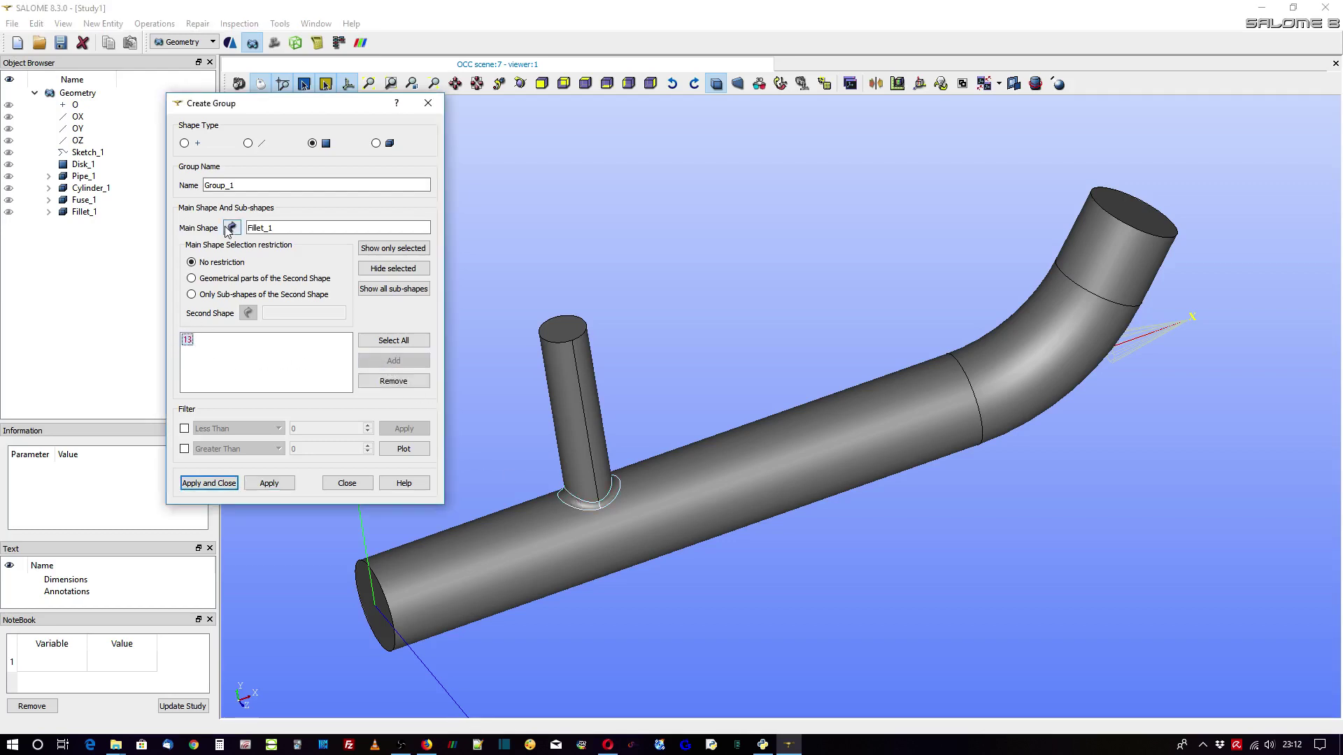
left_click_drag(260, 186, 155, 191)
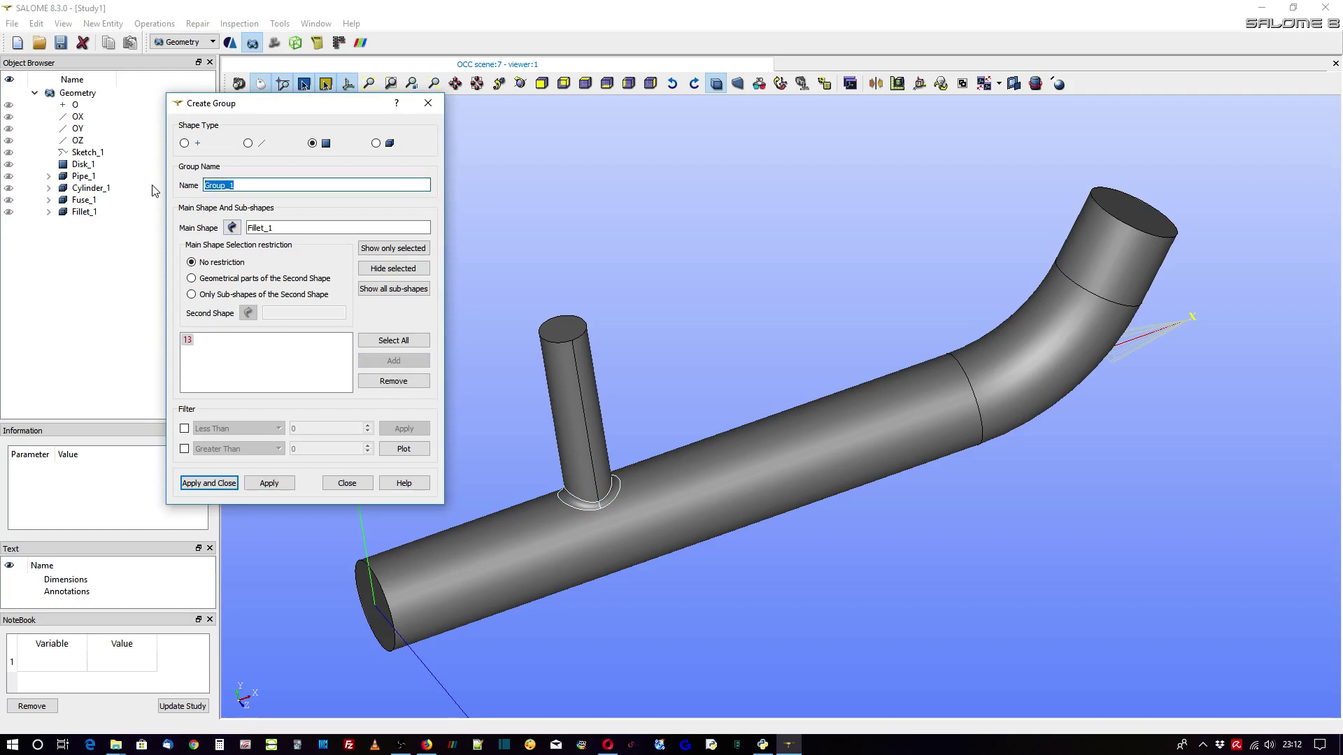
type("Refine")
left_click(207, 483)
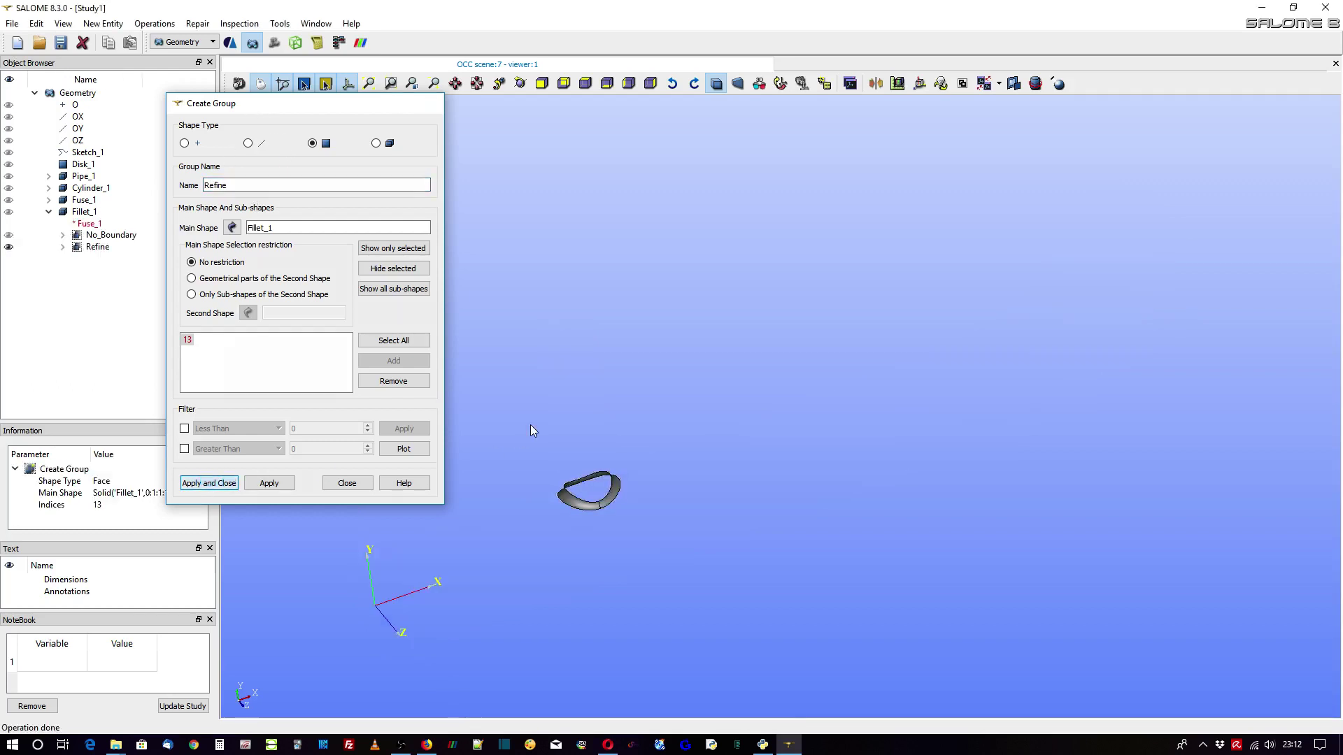
- Hide the Refine group and display the whole Fillet_1 solid in the viewer
left_click(8, 247)
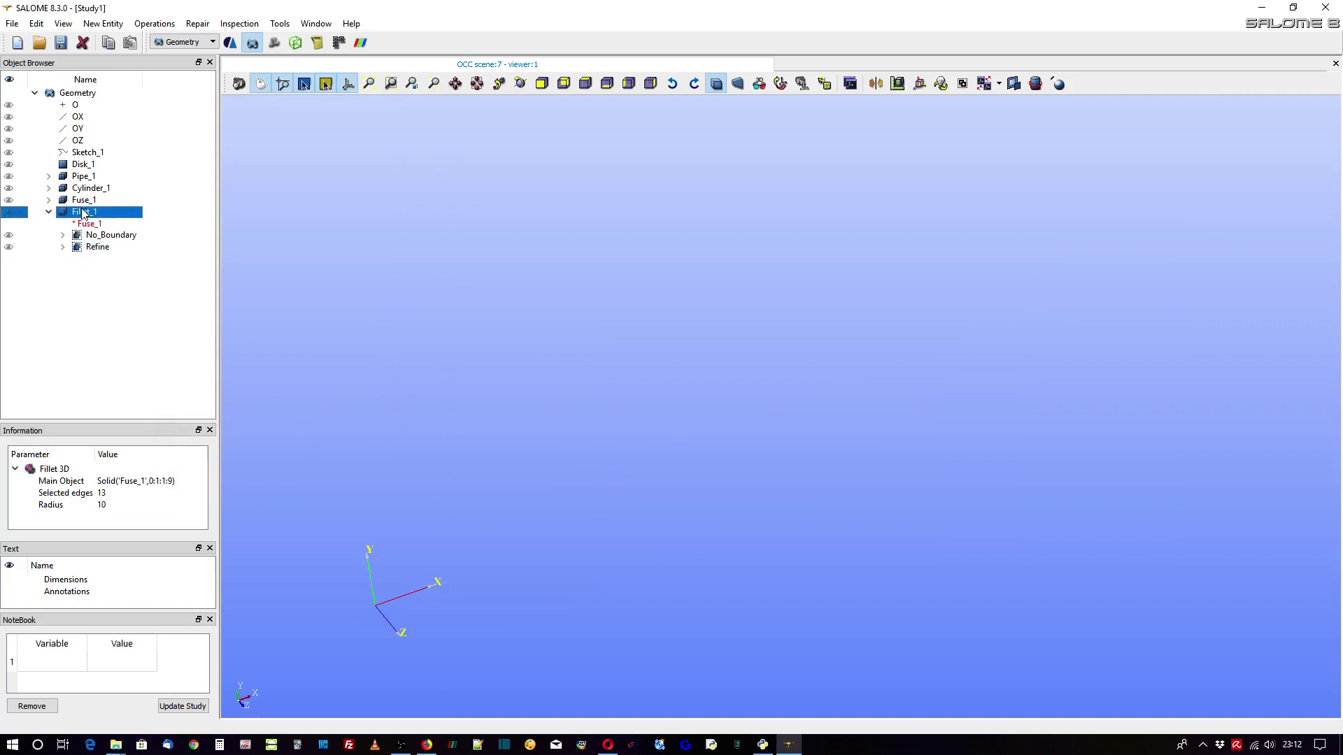
left_click(10, 213)
left_click(8, 213)
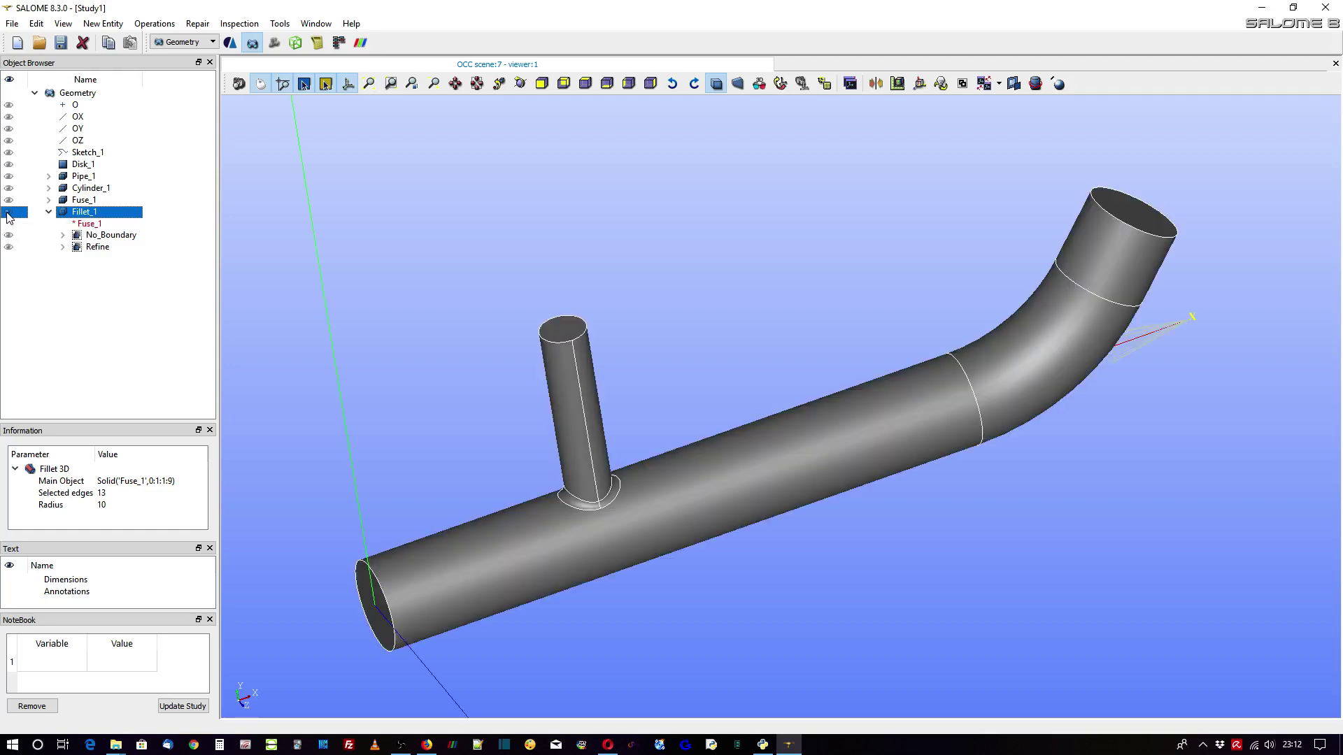
scroll(435, 296, "down", 3)
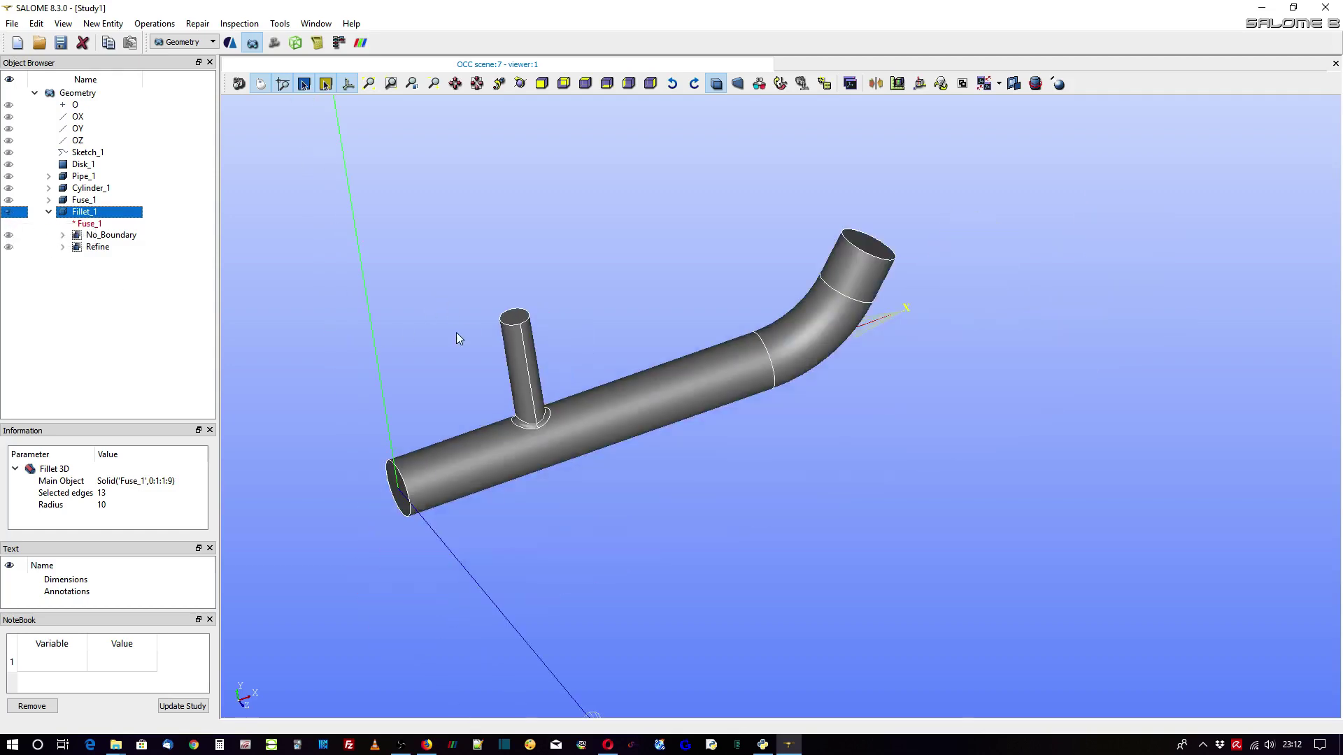
- Switch to the Mesh module and start a new mesh on Fillet_1 with the Tetrahedral mesh type
left_click(276, 44)
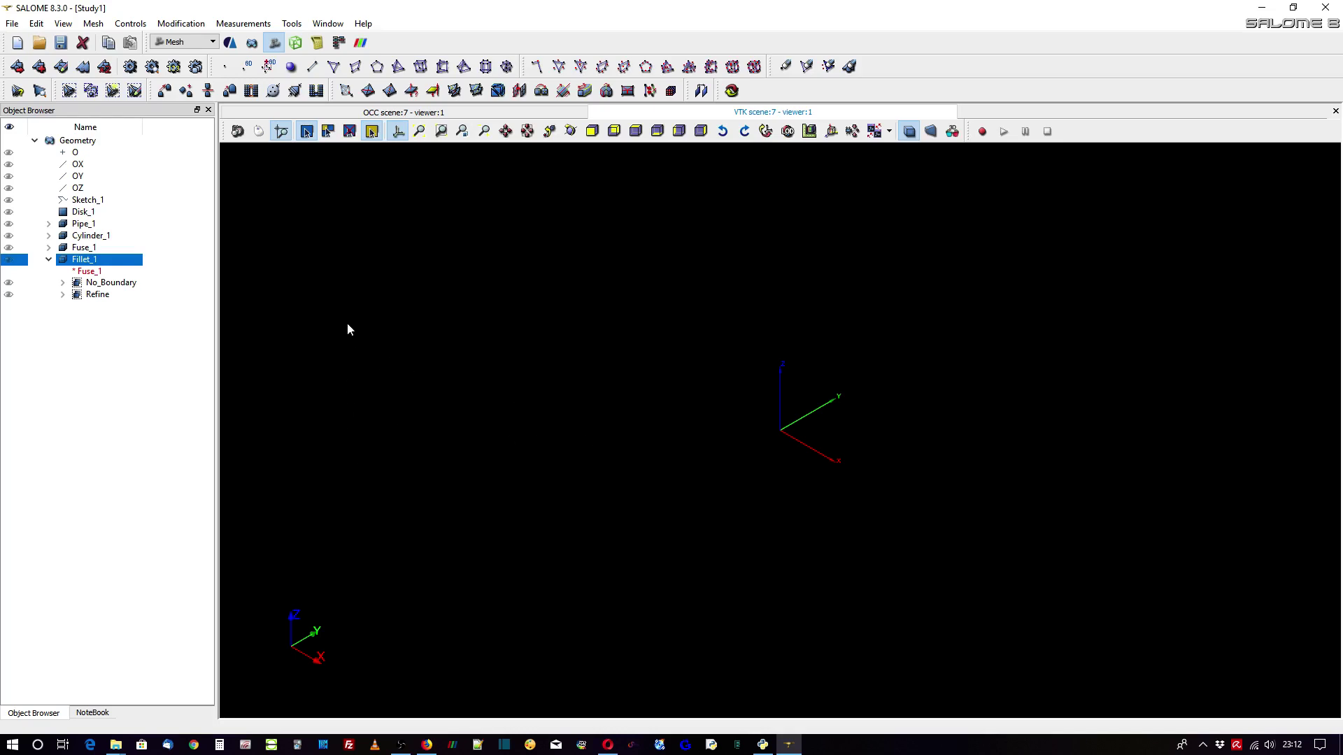
left_click(259, 132)
left_click_drag(906, 424, 804, 424)
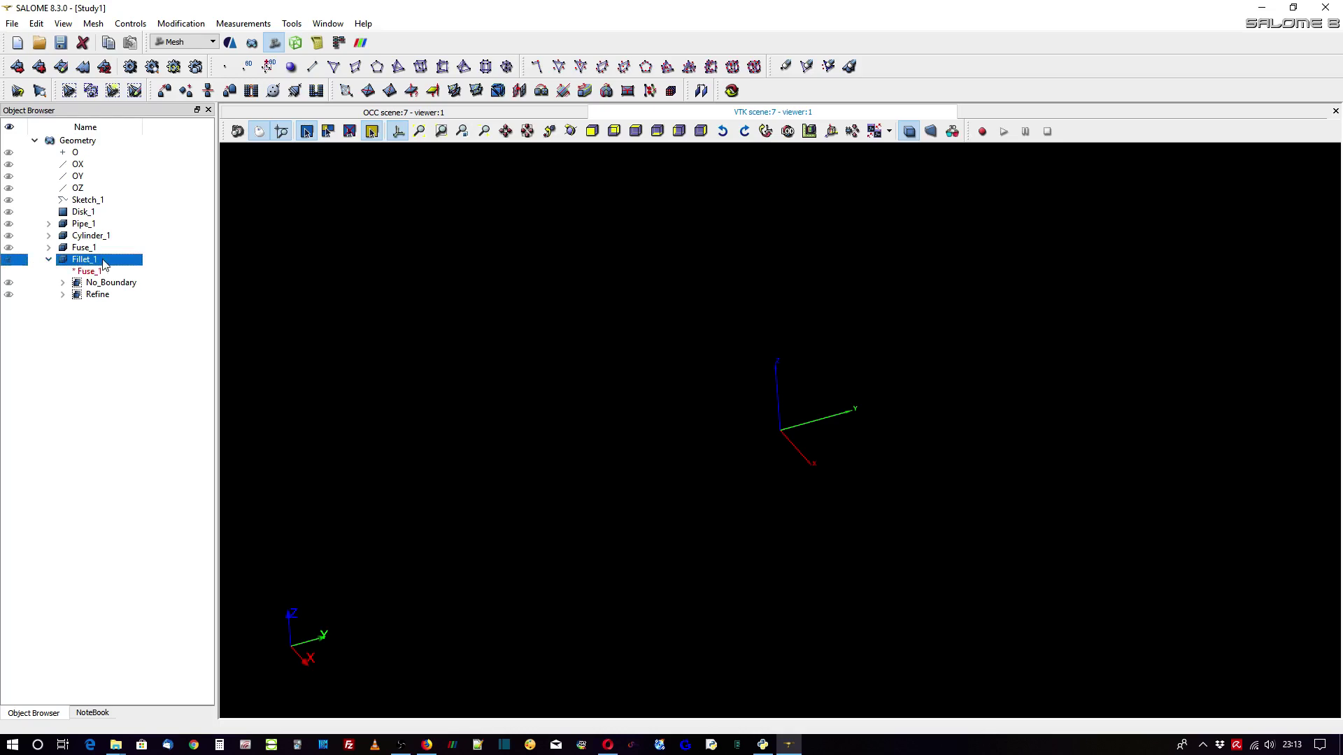
left_click(94, 25)
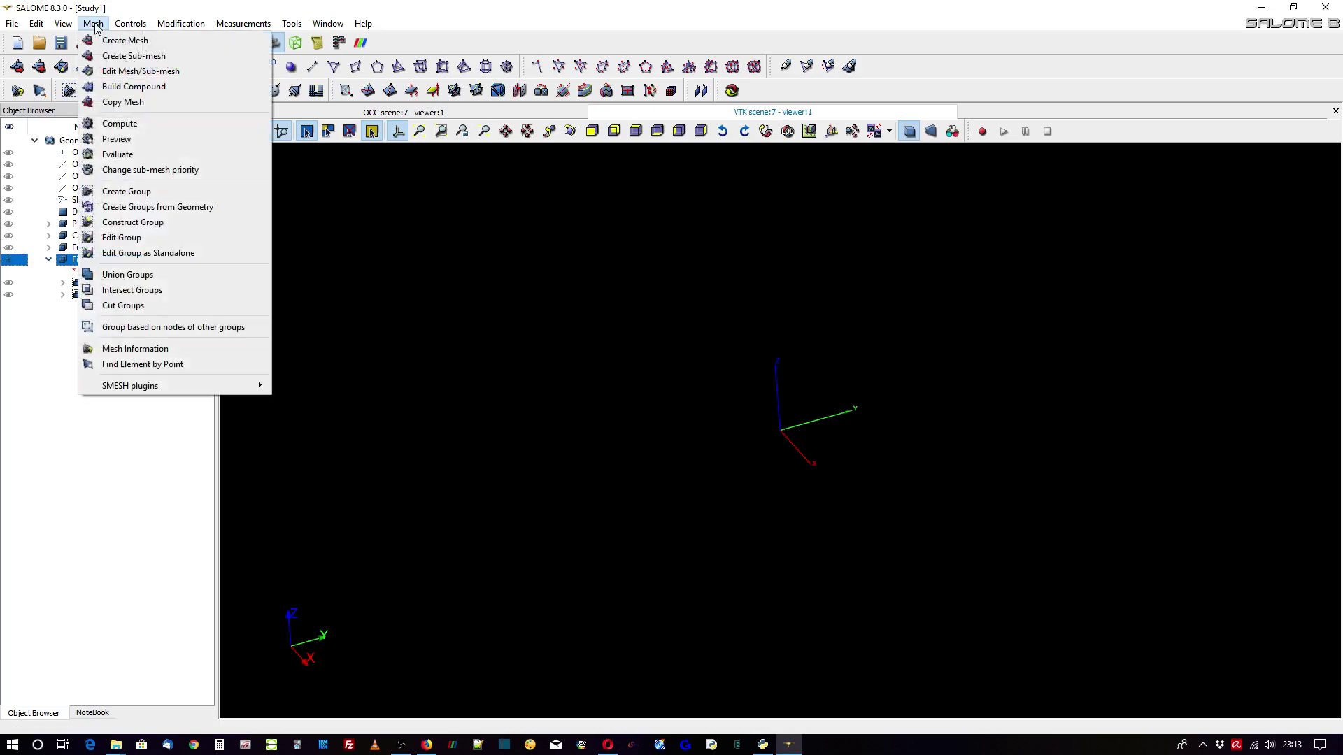
left_click(116, 41)
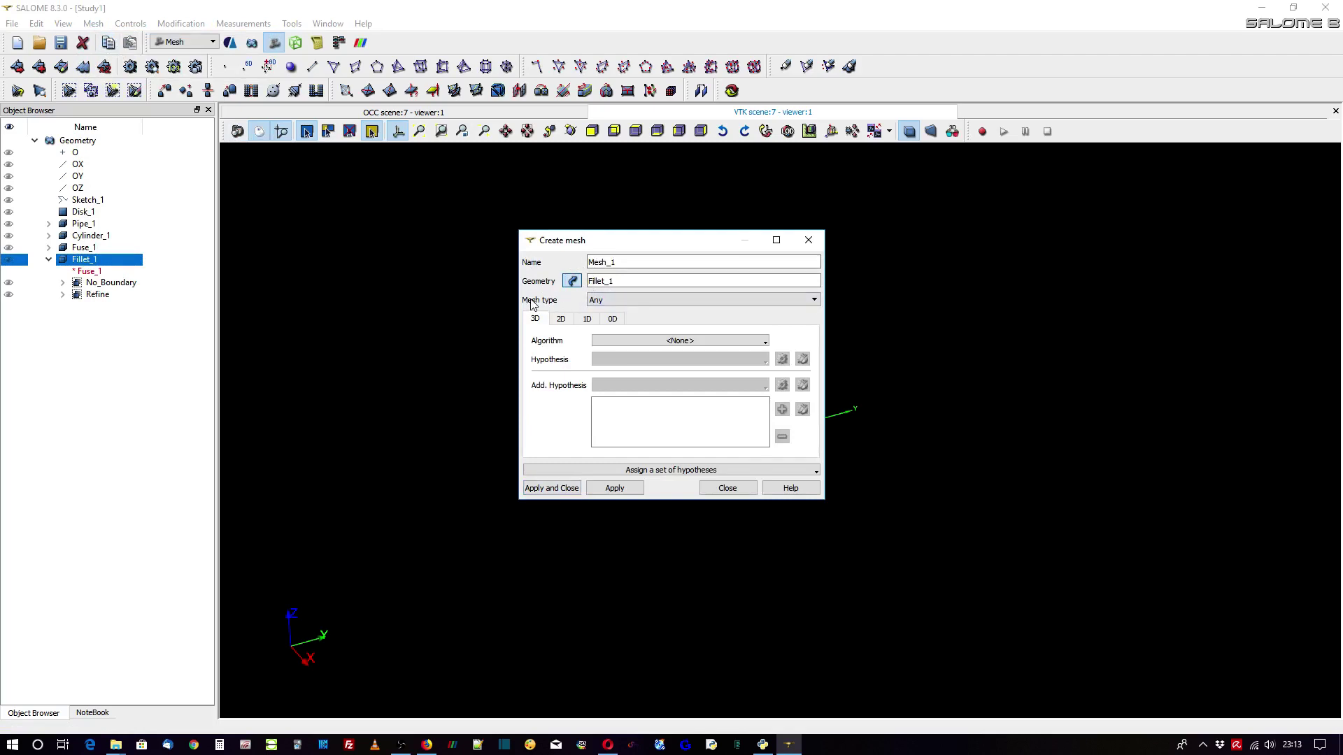
left_click(610, 305)
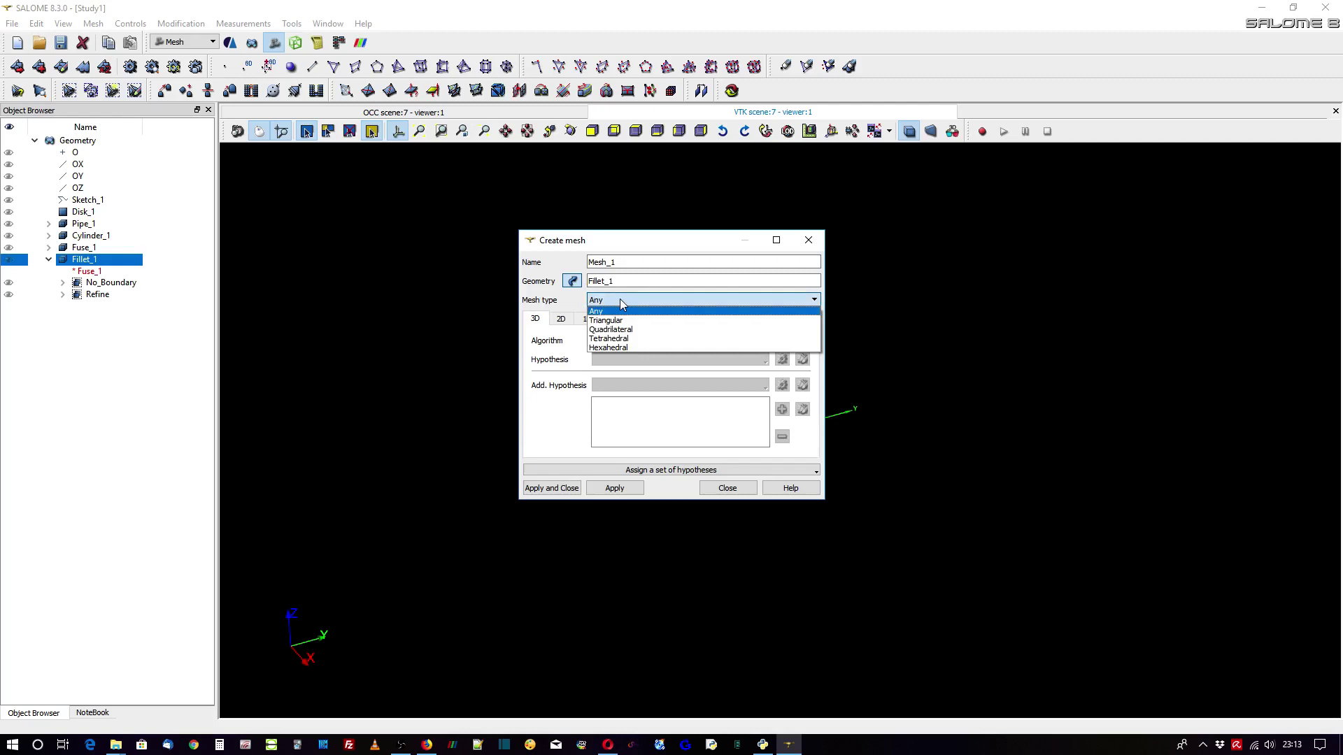
left_click(621, 340)
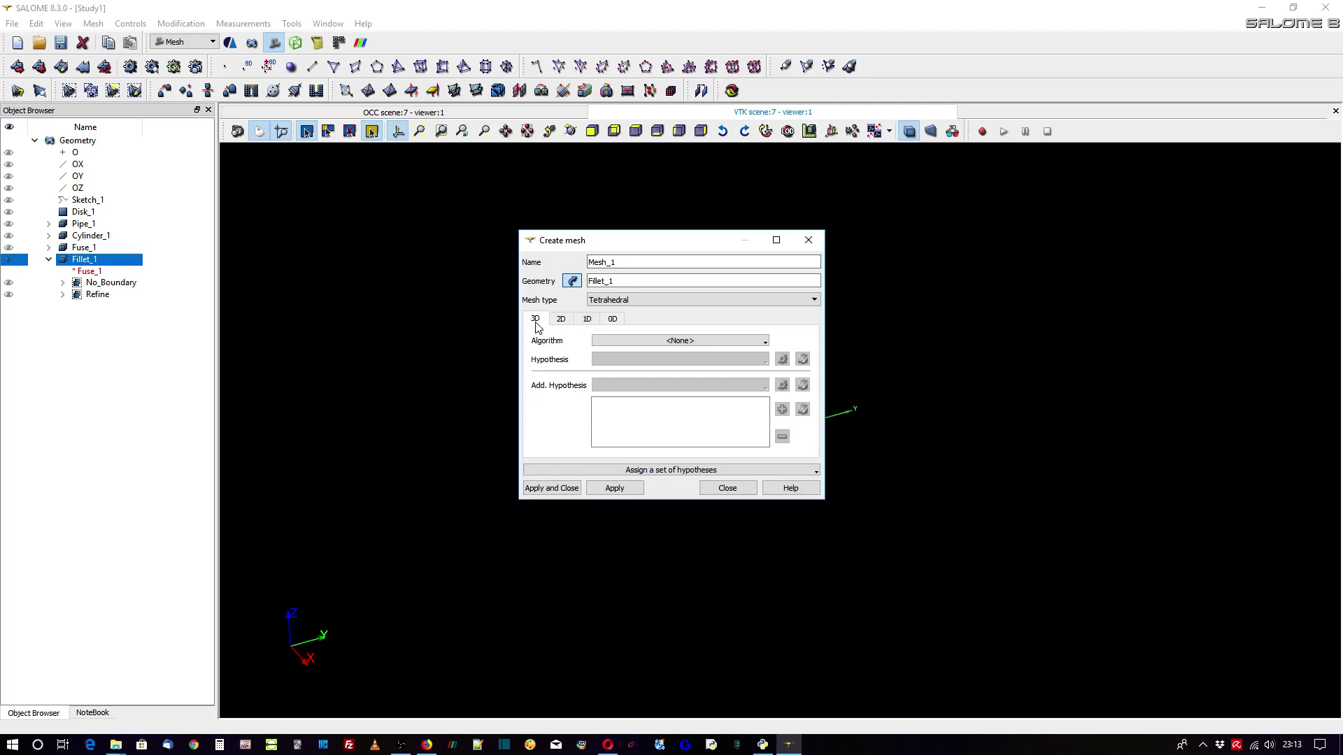
- Choose NETGEN 3D as the 3D algorithm for Mesh_1
left_click(619, 342)
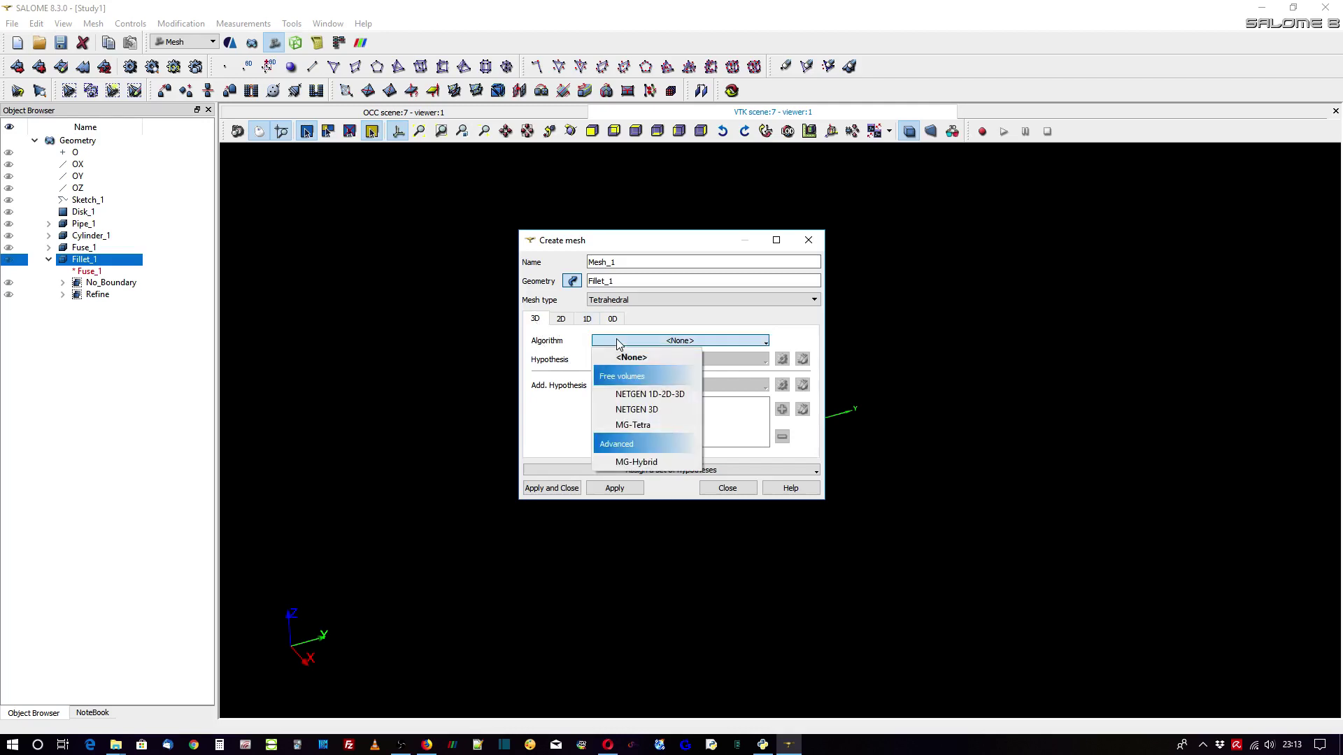
left_click(648, 393)
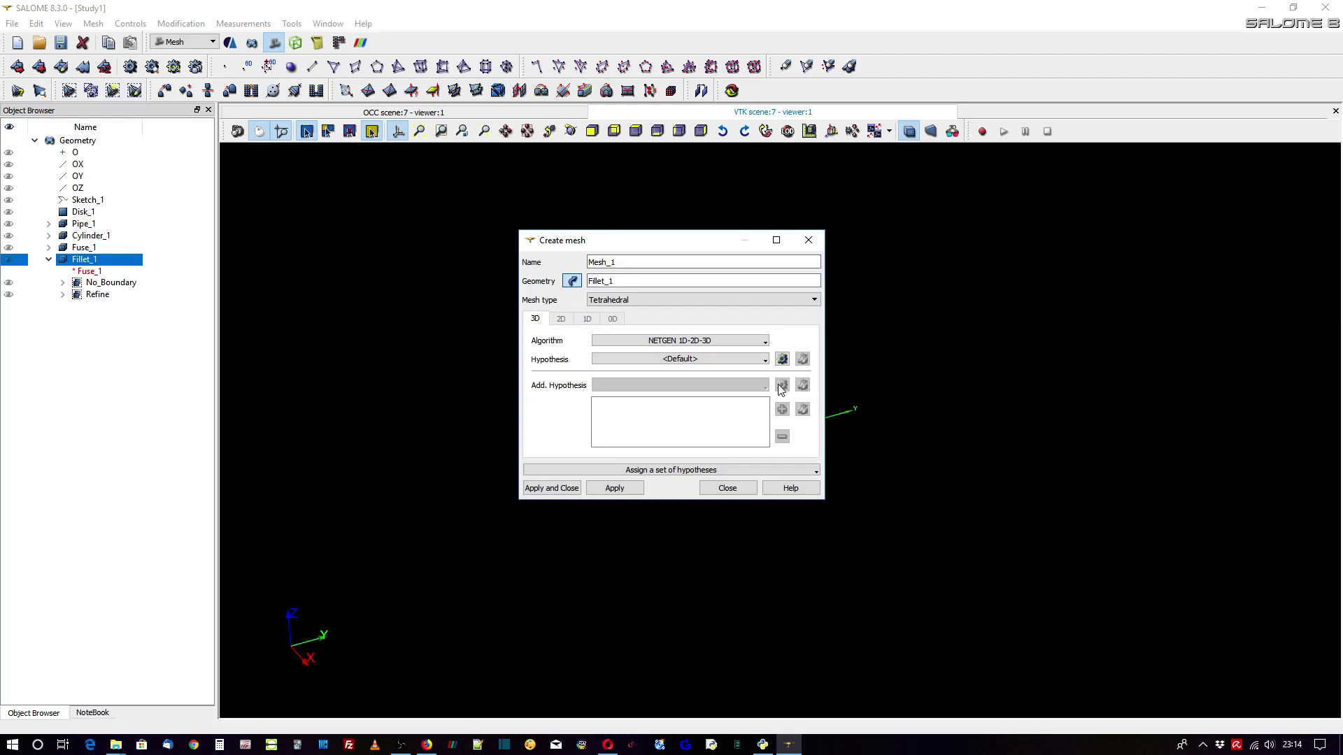
left_click(676, 342)
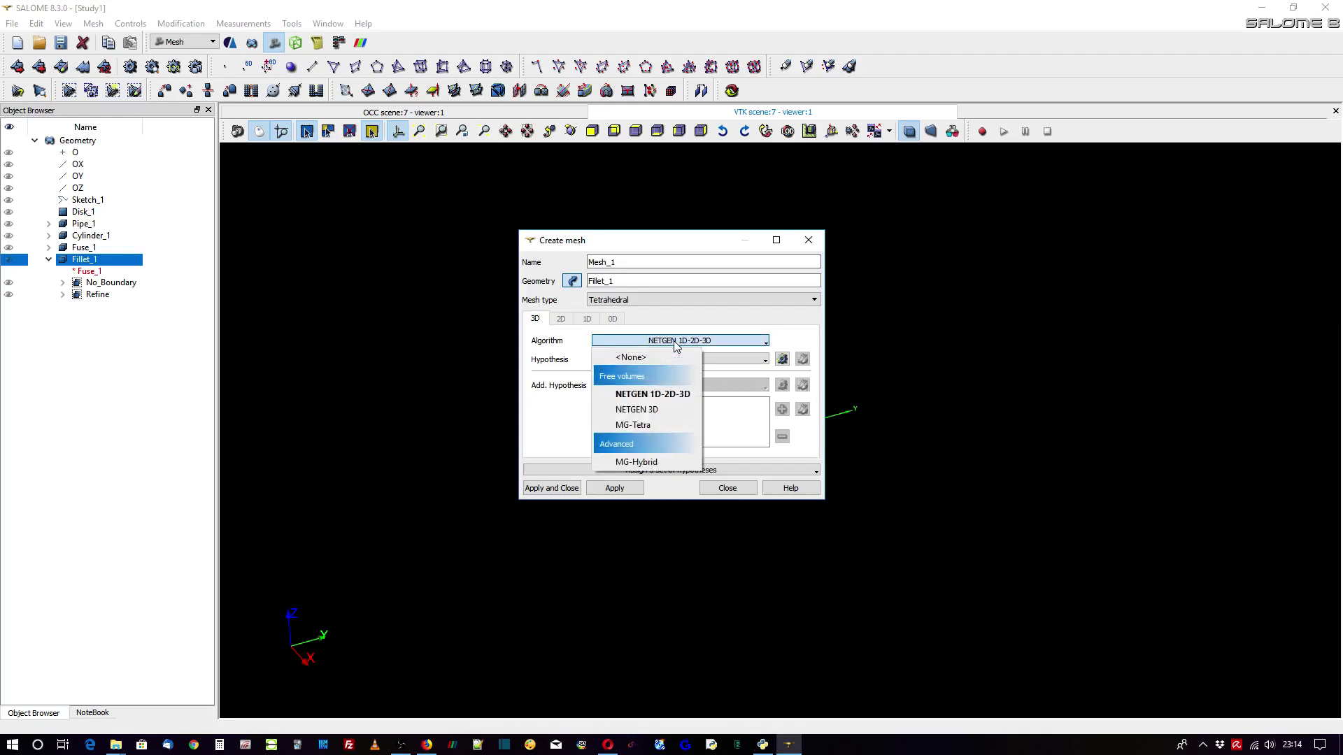
left_click(652, 413)
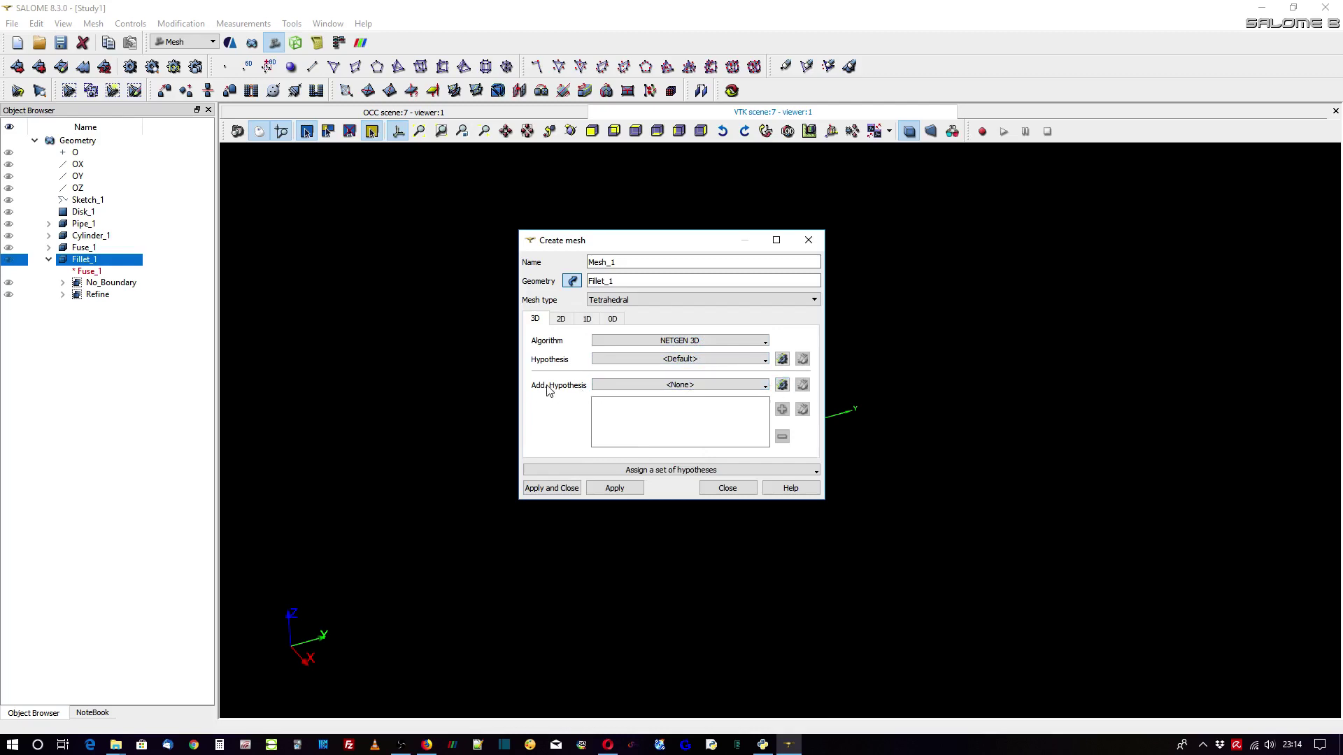
left_click(783, 389)
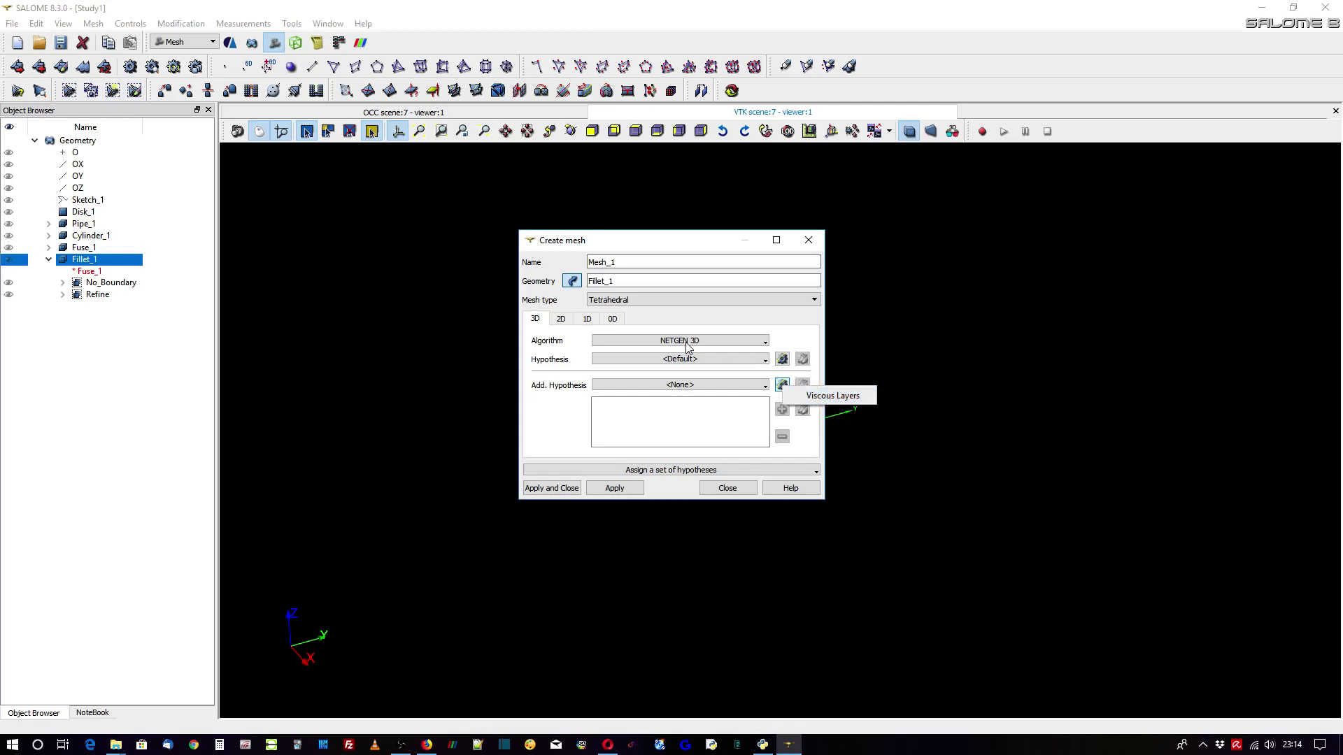
left_click(789, 346)
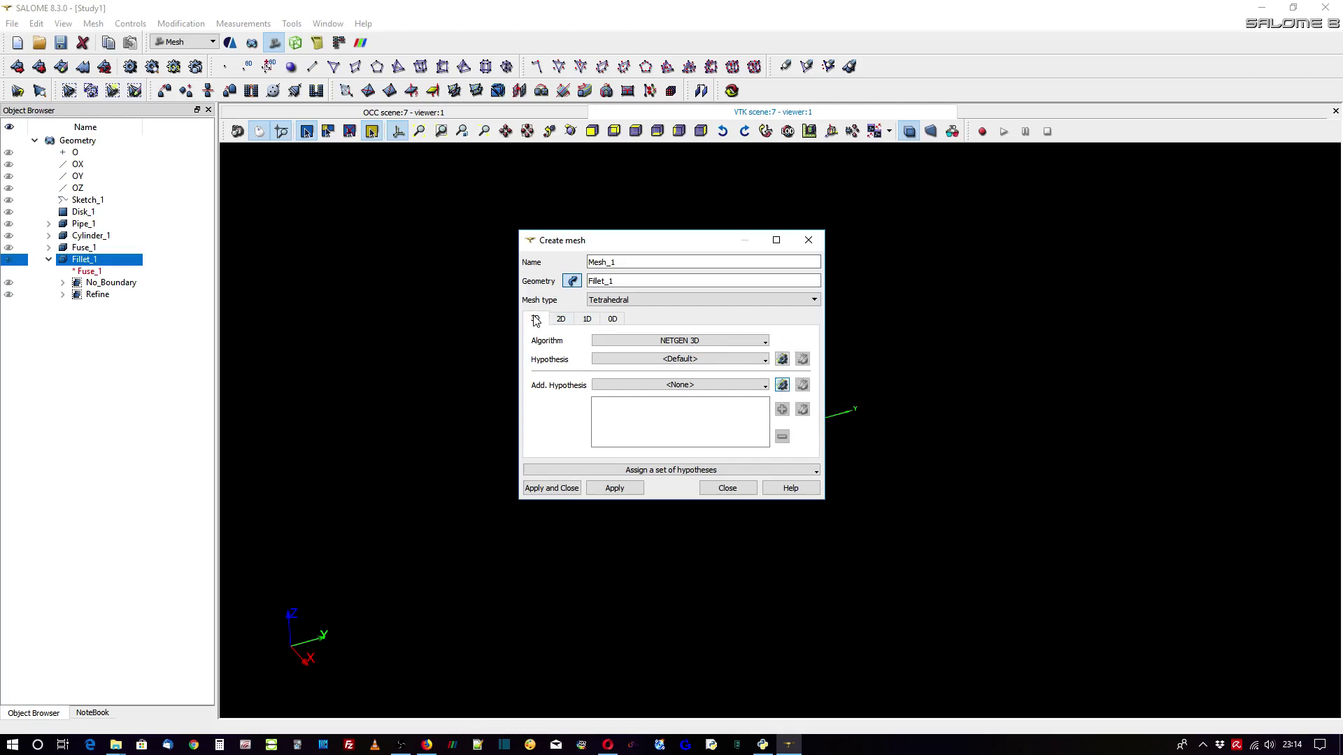
left_click(670, 343)
left_click(654, 411)
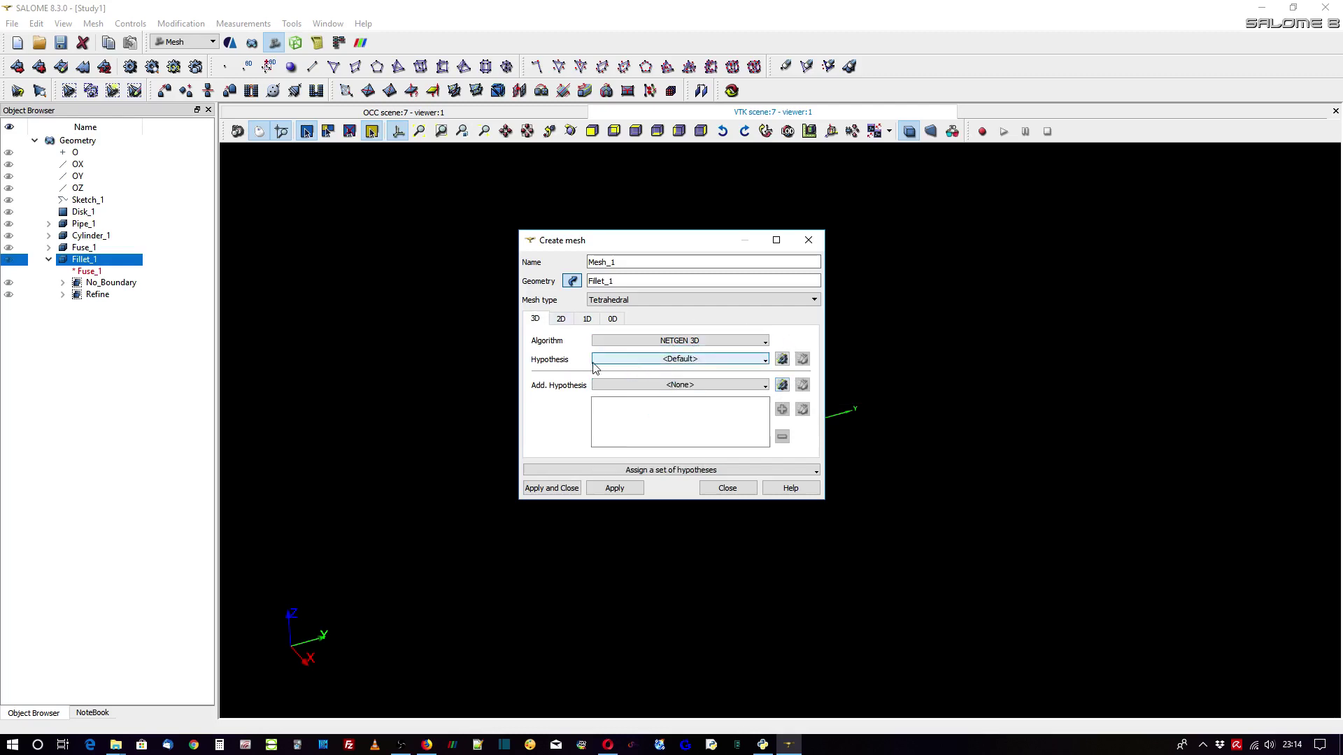
- Create a NETGEN 3D Parameters hypothesis with maximum size 10, minimum size 8 and Moderate fineness
left_click(782, 360)
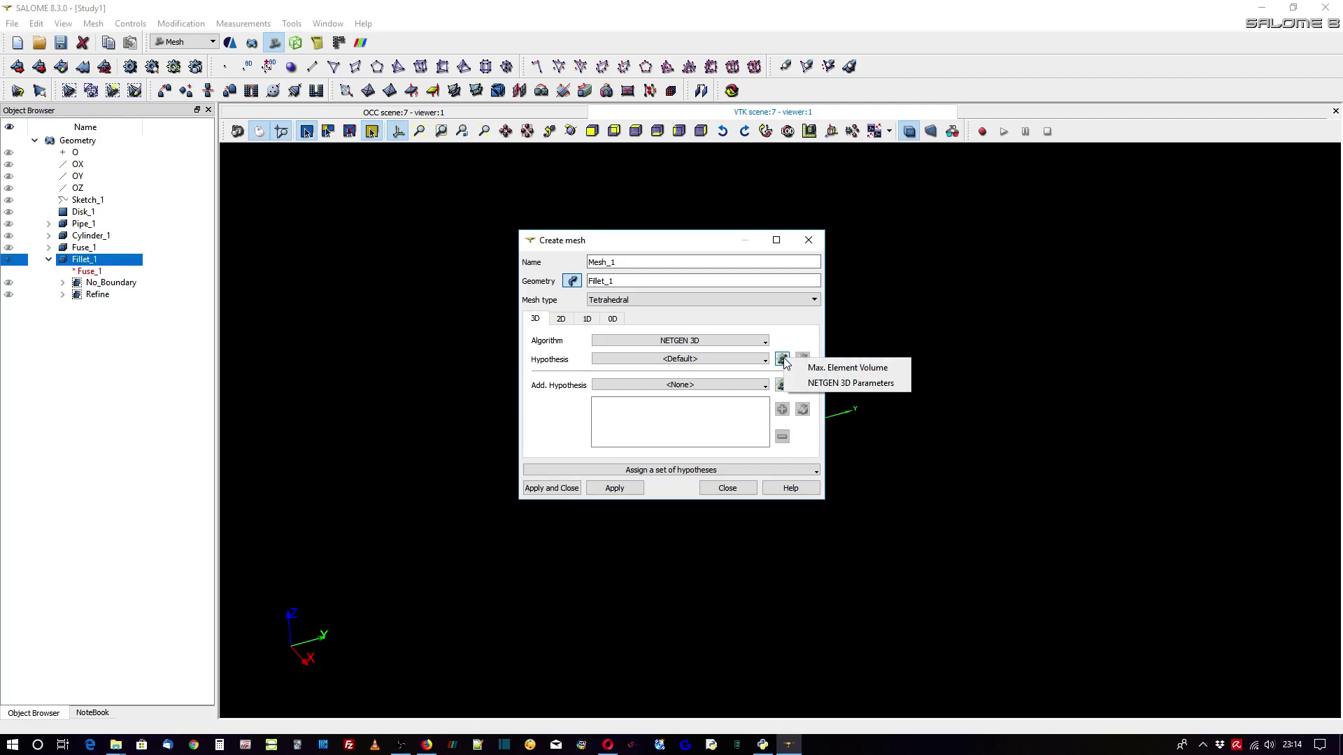
left_click(832, 385)
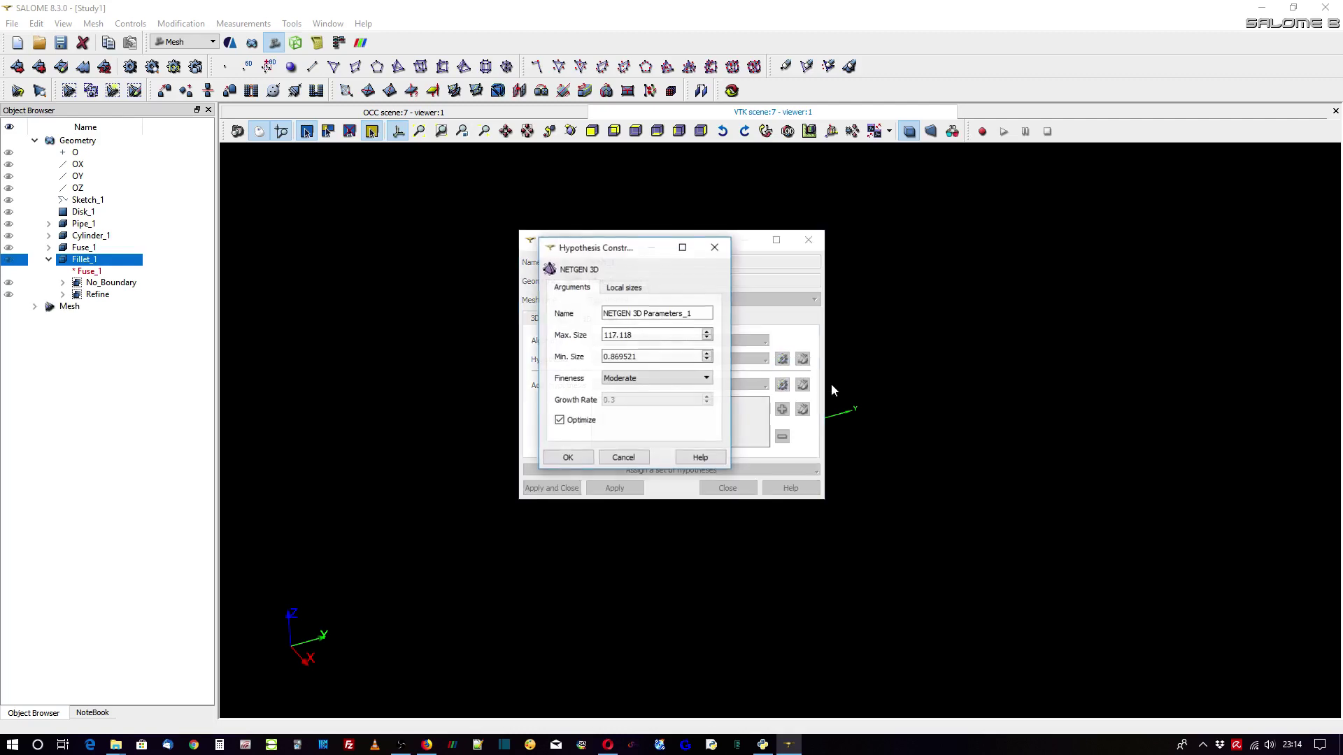
double_click(651, 337)
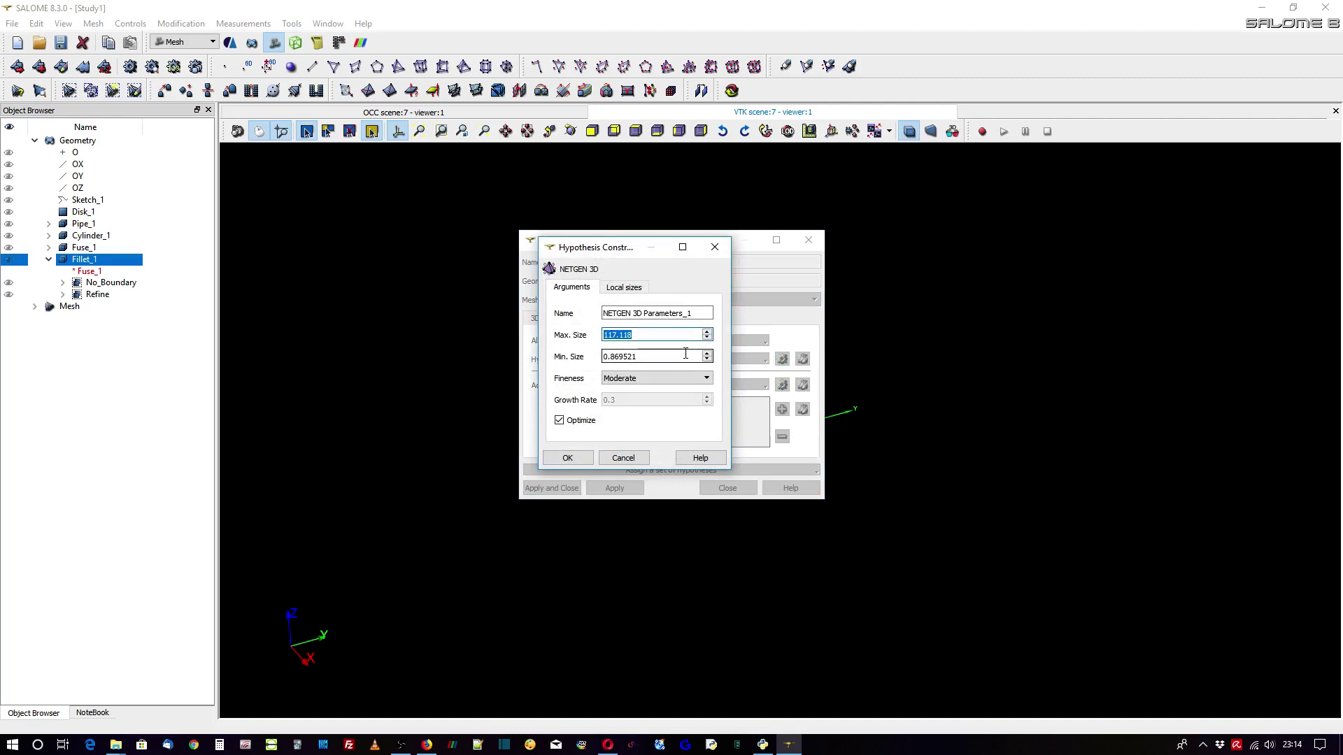
type("10")
double_click(654, 359)
type("8")
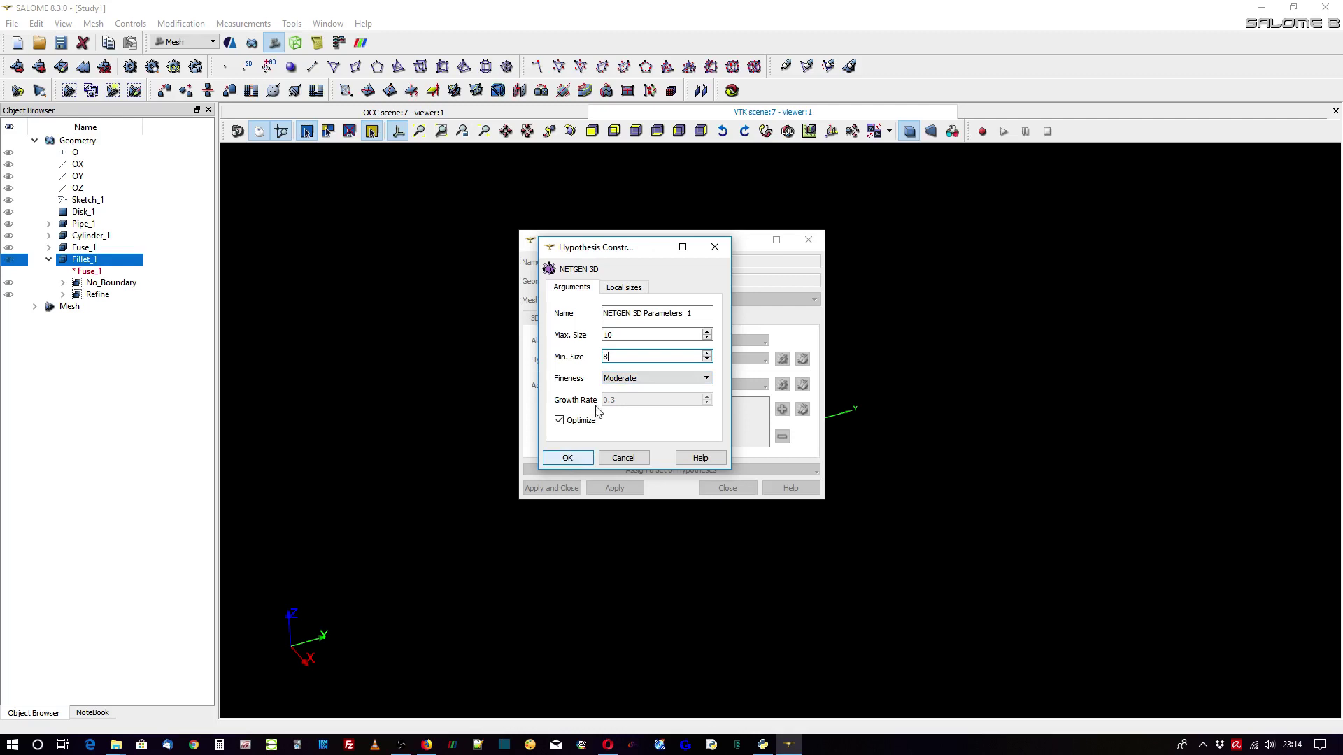
left_click(619, 291)
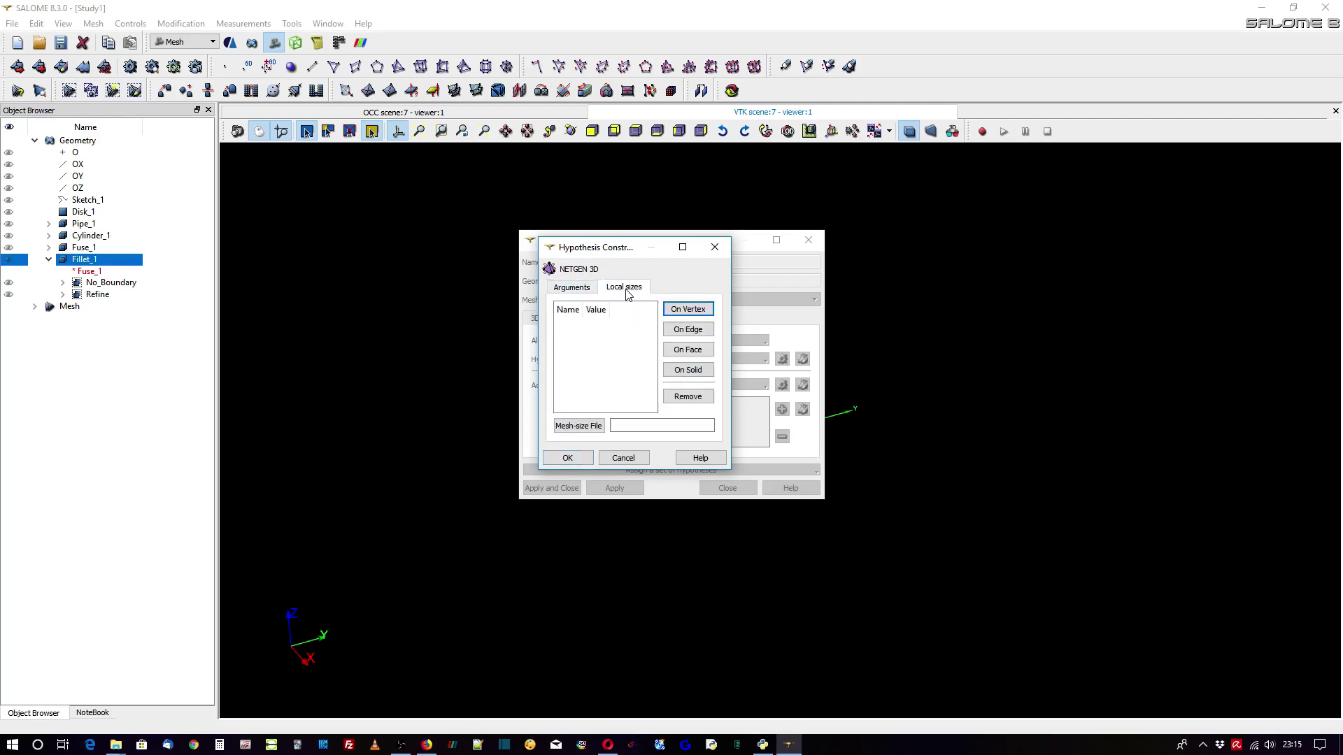
left_click(574, 294)
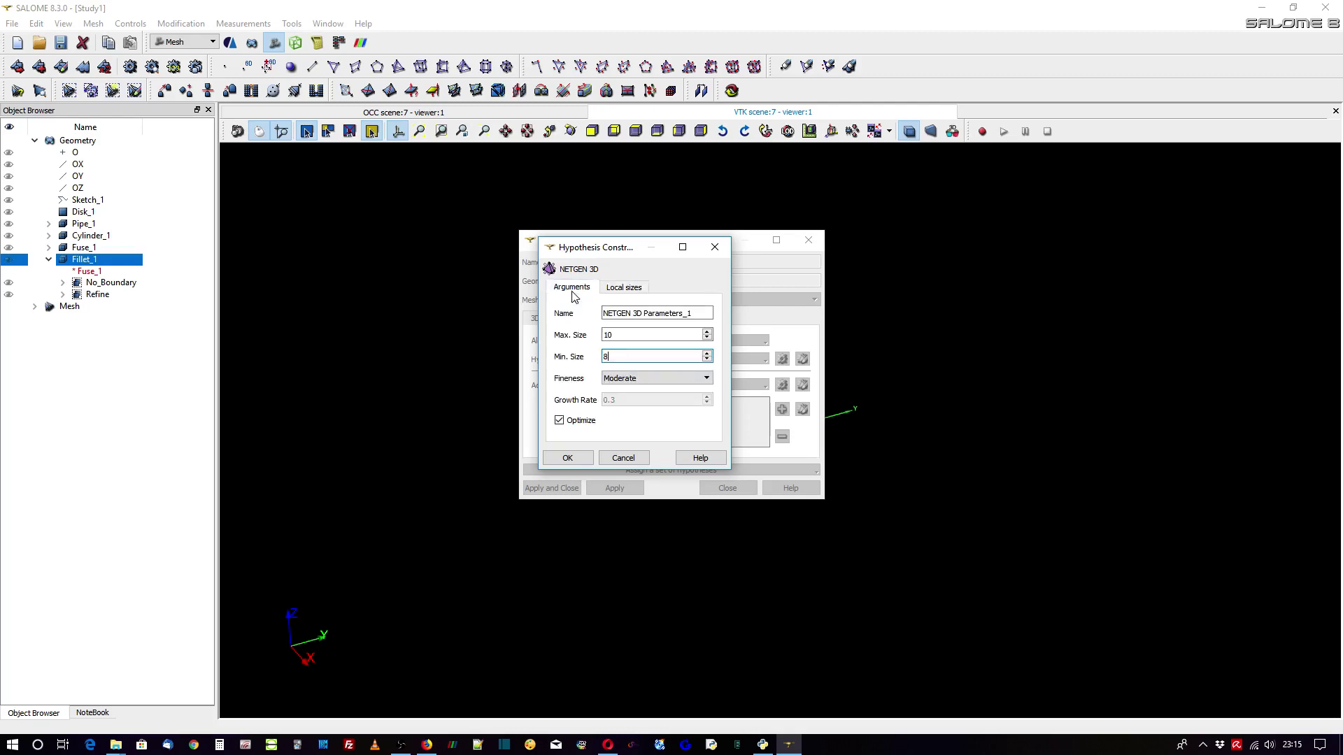
left_click(568, 458)
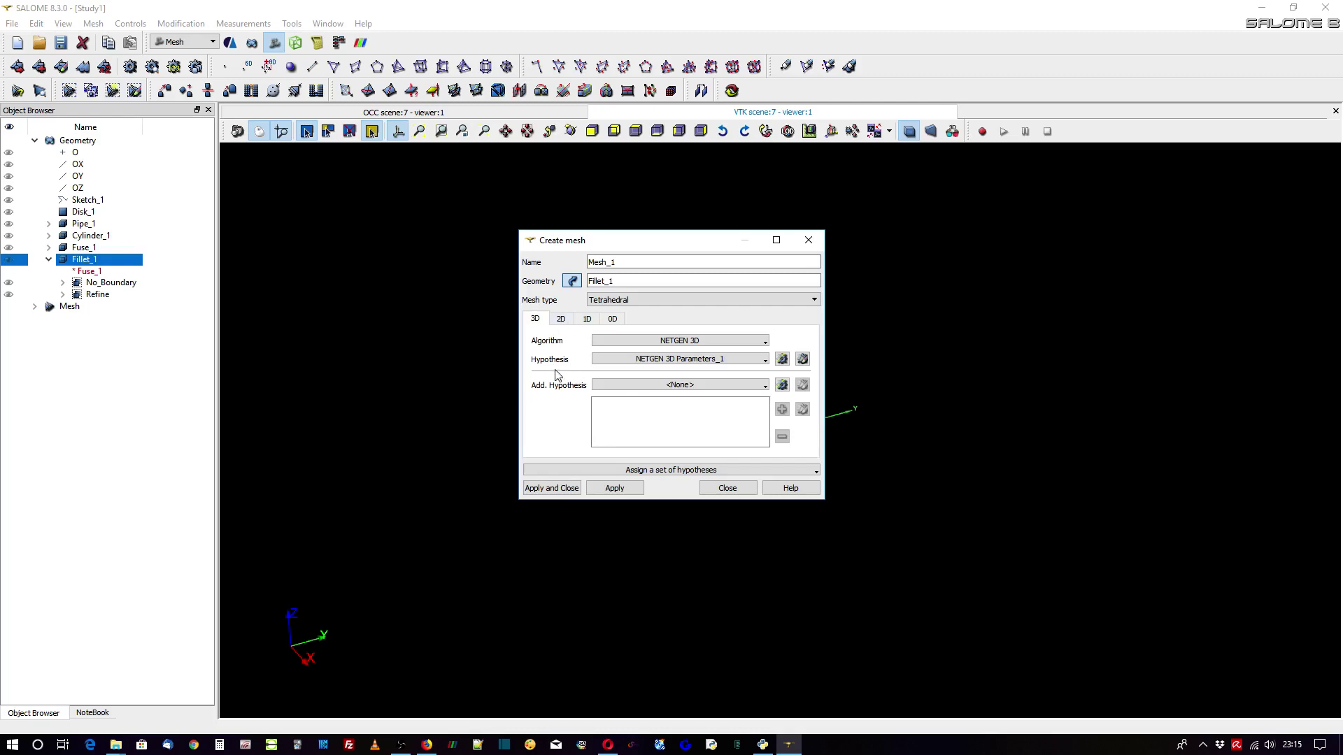
- Add a Viscous Layers hypothesis with total thickness 10, 5 layers and stretch factor 1.3
left_click(783, 385)
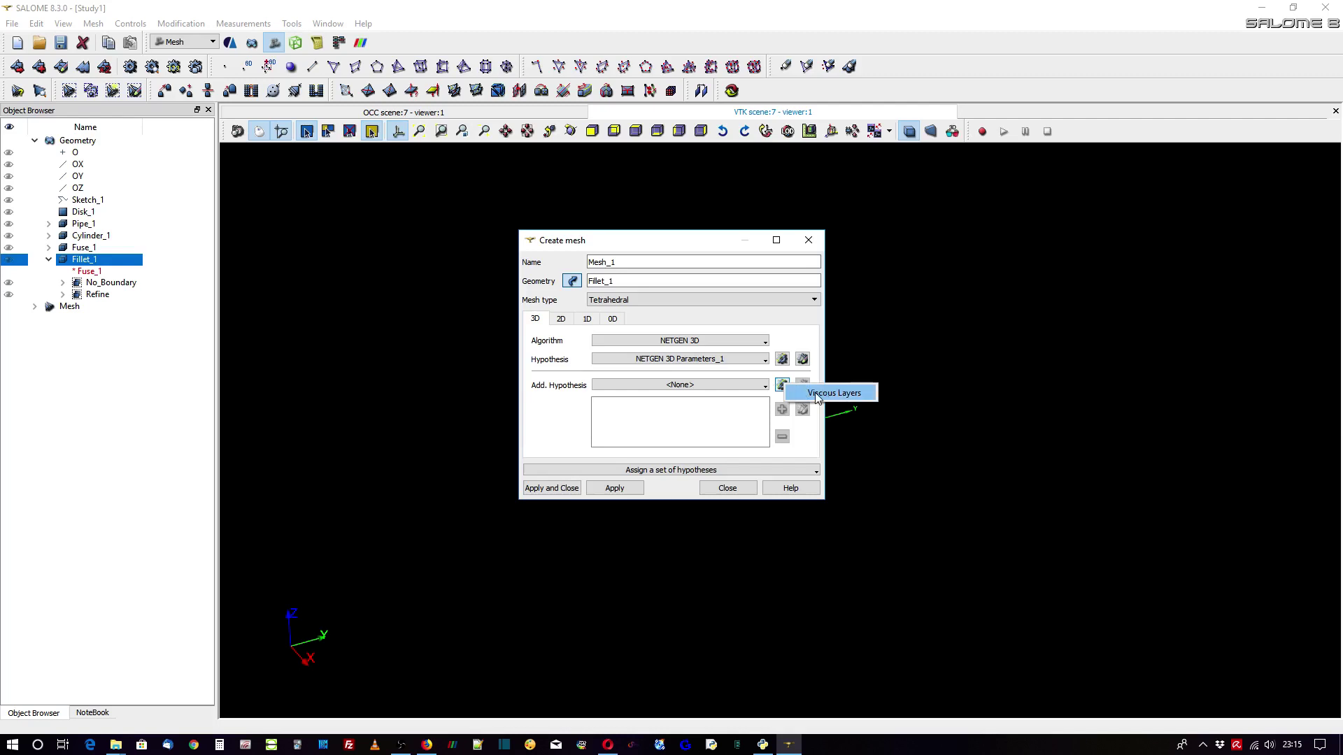
left_click(816, 395)
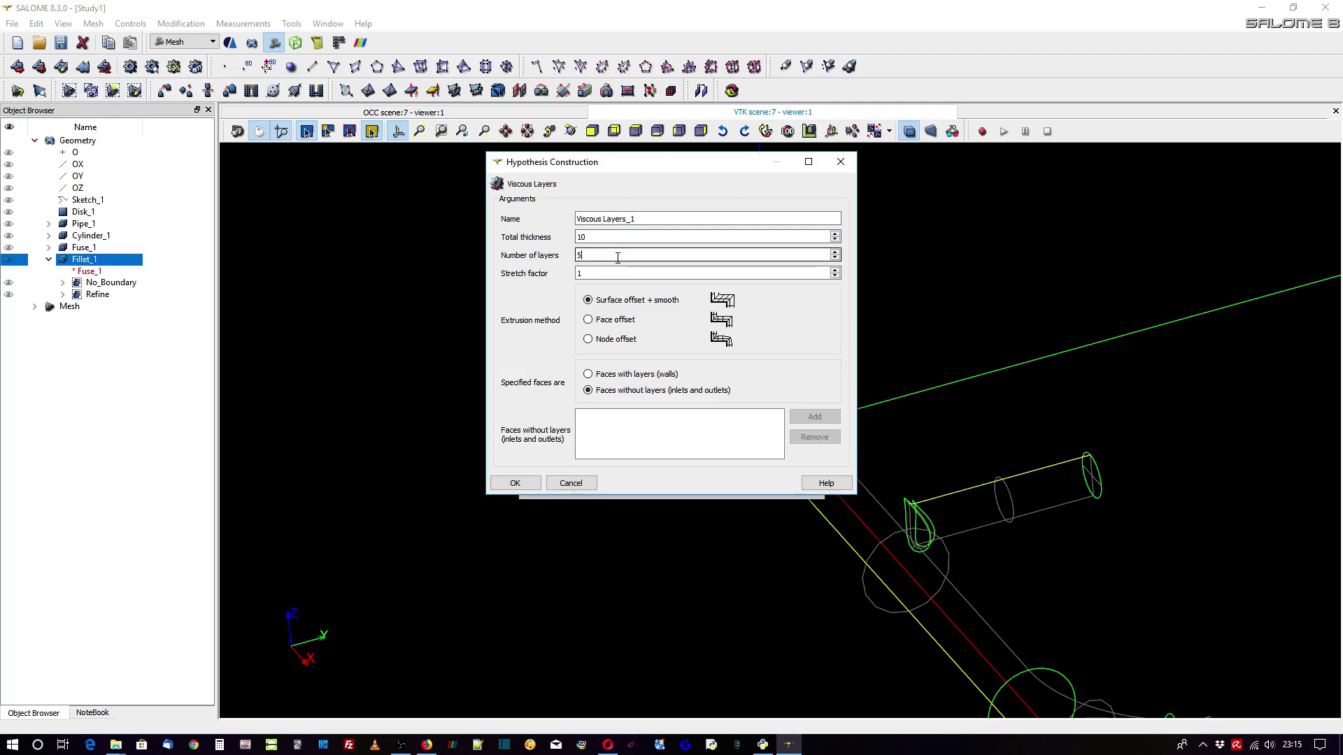
left_click(640, 256)
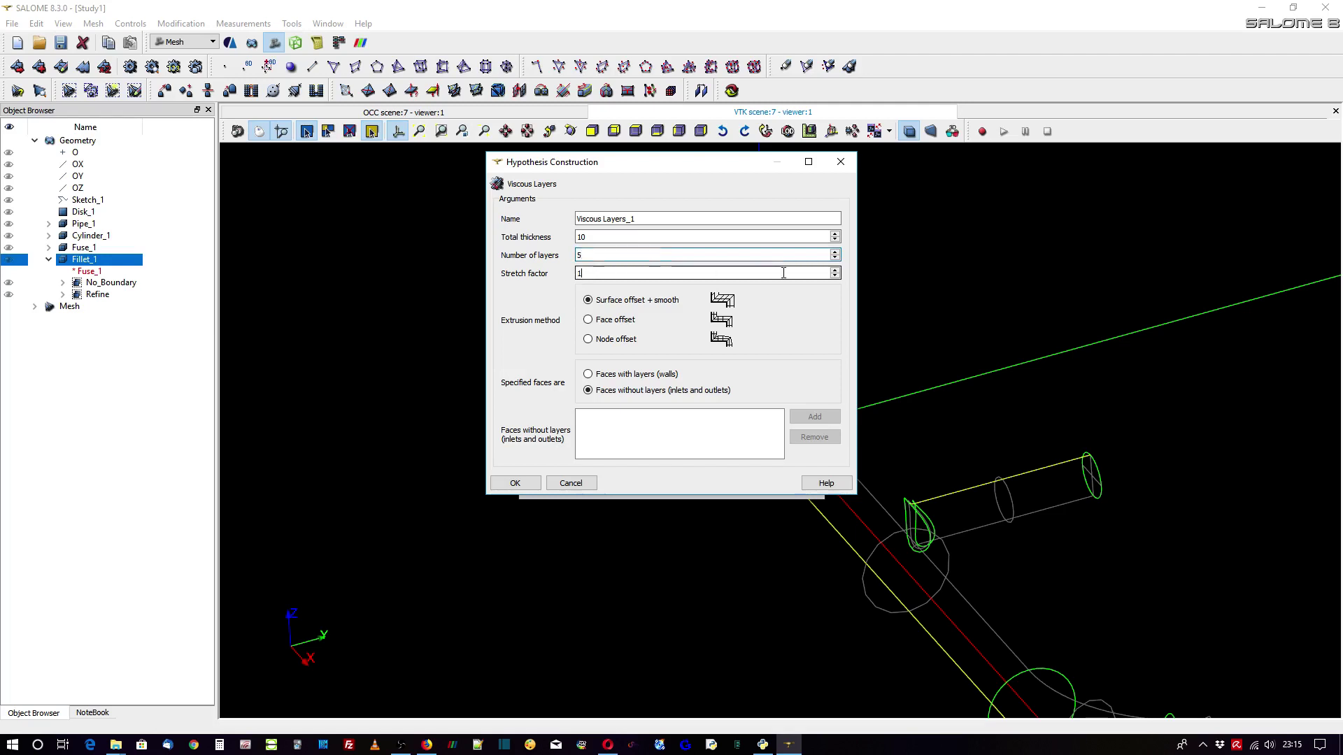
left_click(835, 270)
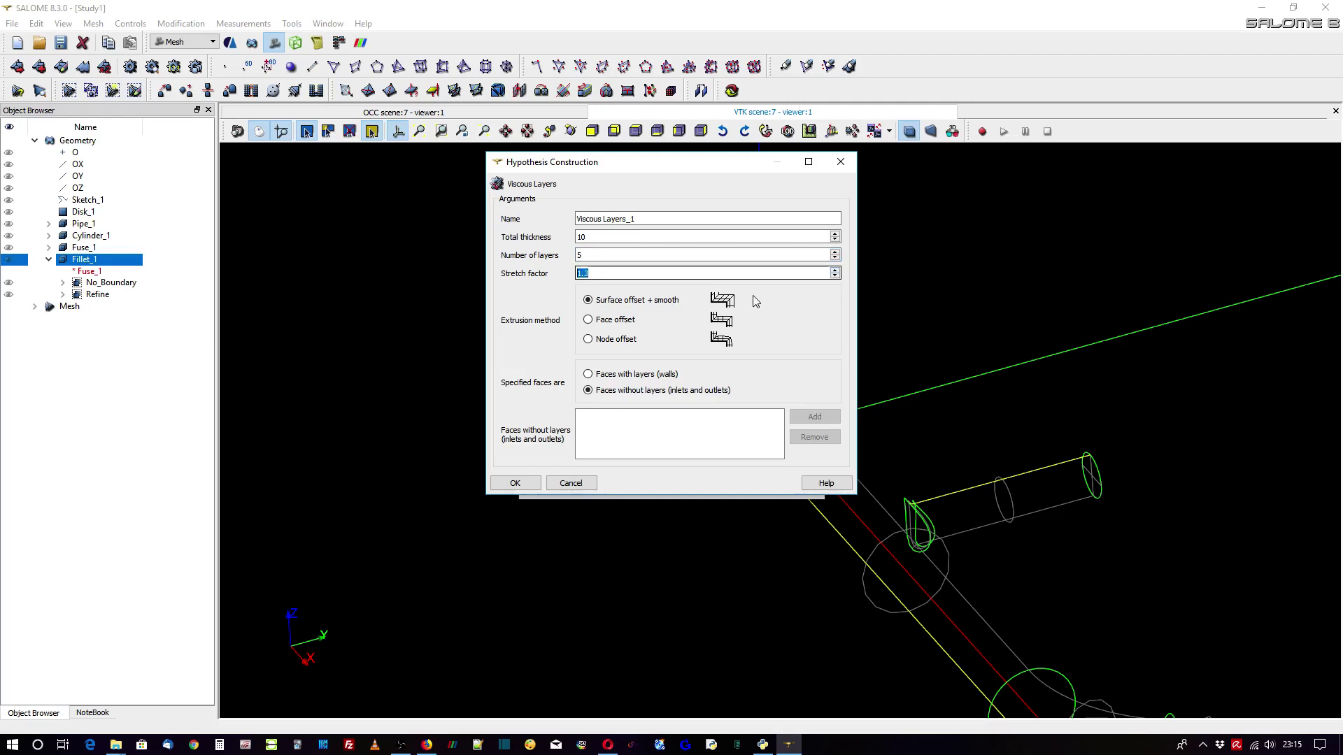
- Assign the No_Boundary group as the faces without viscous layers, and recheck the NETGEN 3D size parameters
left_click(1020, 388)
scroll(1020, 388, "down", 1)
left_click_drag(1020, 389, 1174, 382)
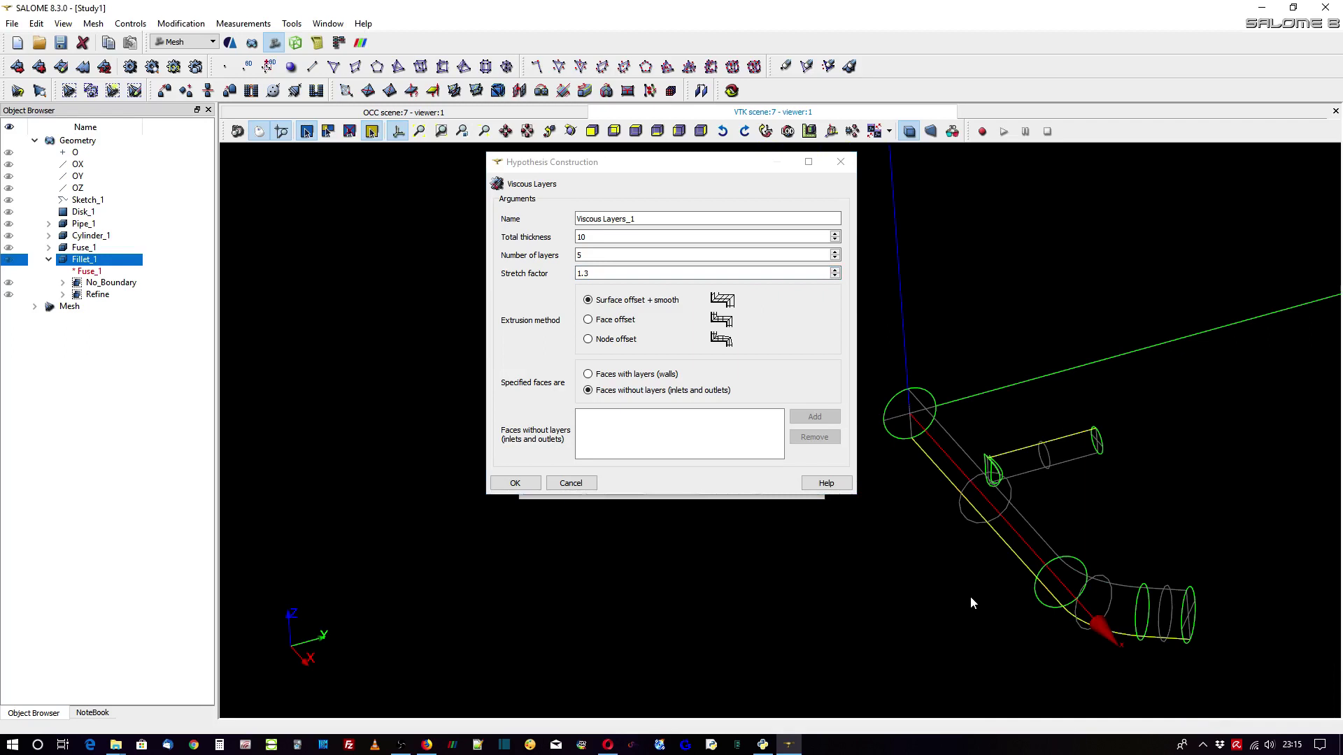
left_click_drag(970, 598, 948, 596)
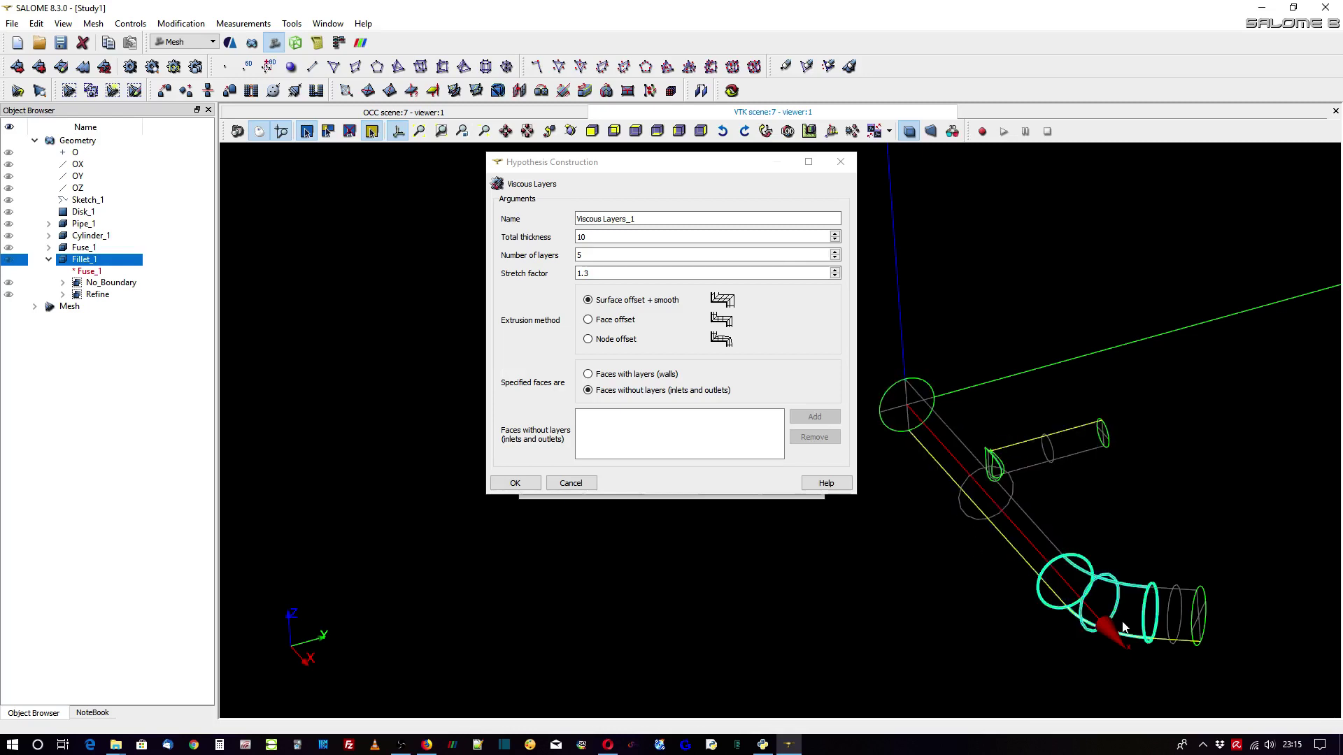
left_click(110, 284)
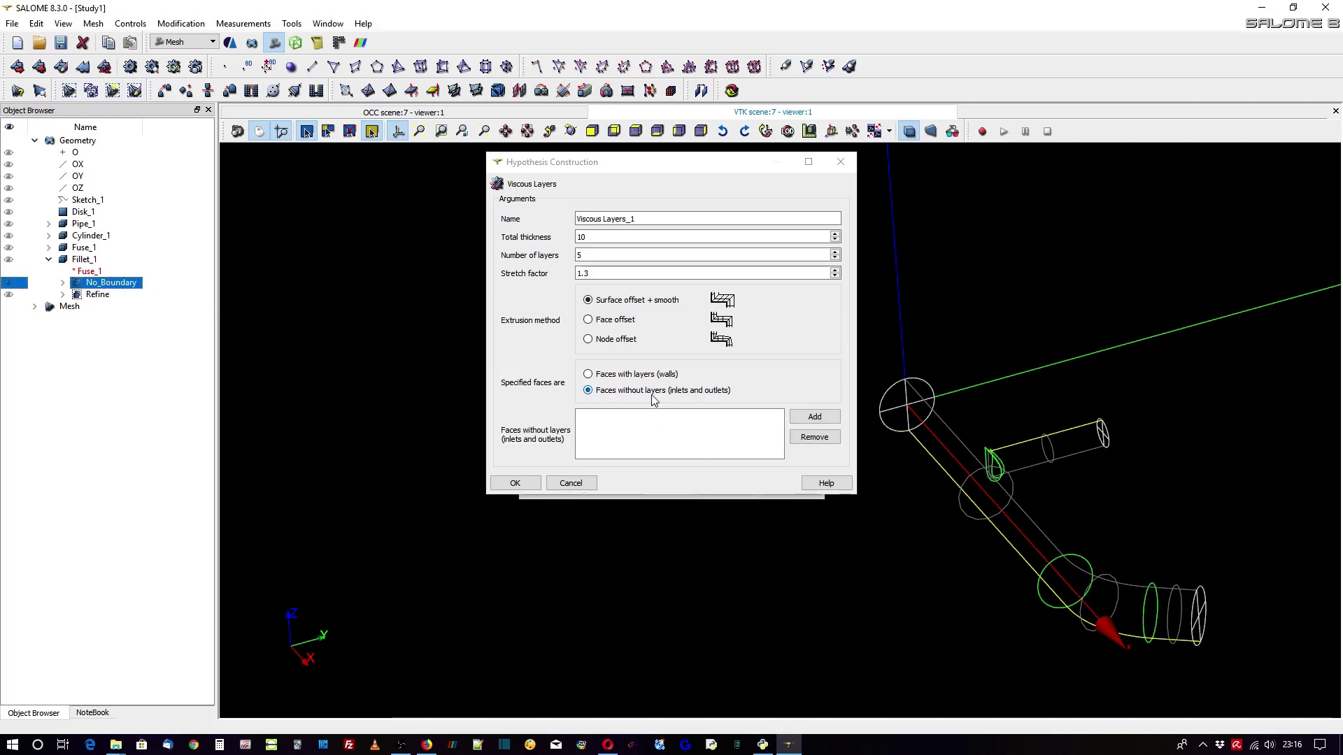
left_click(811, 419)
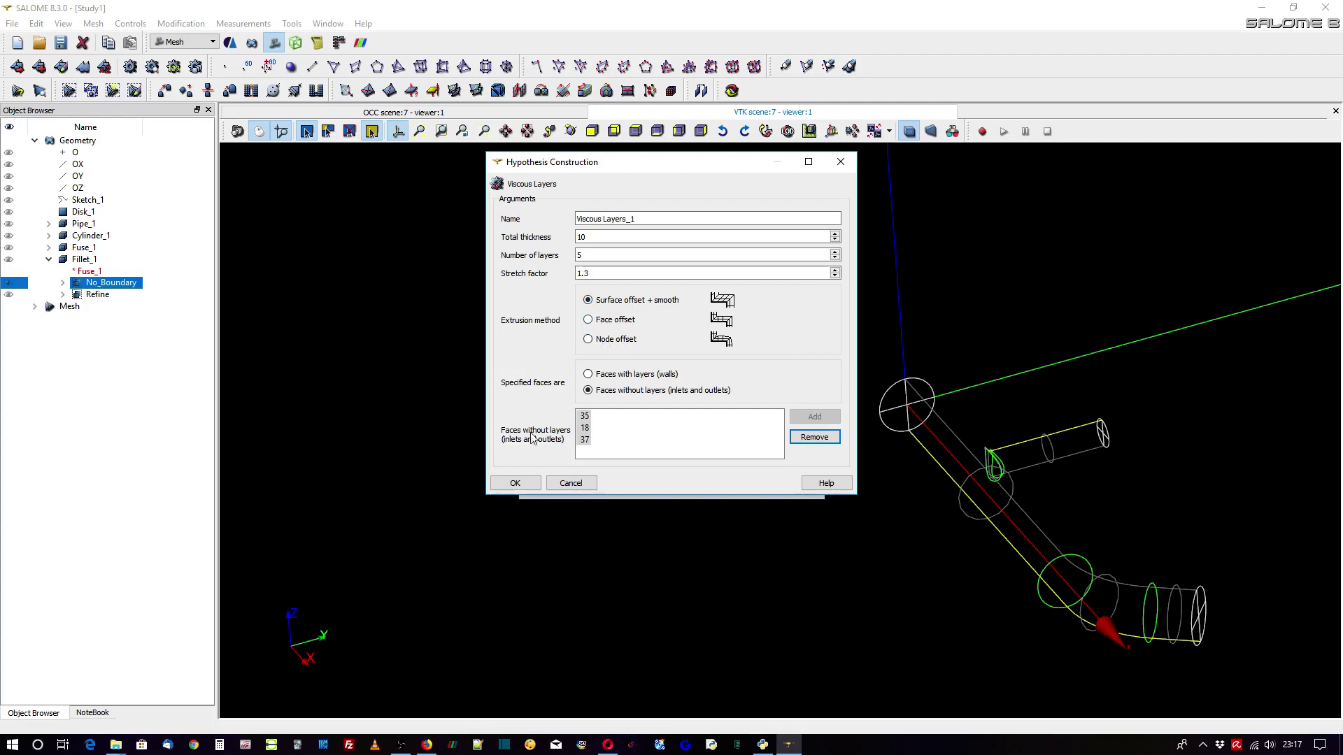
left_click(514, 483)
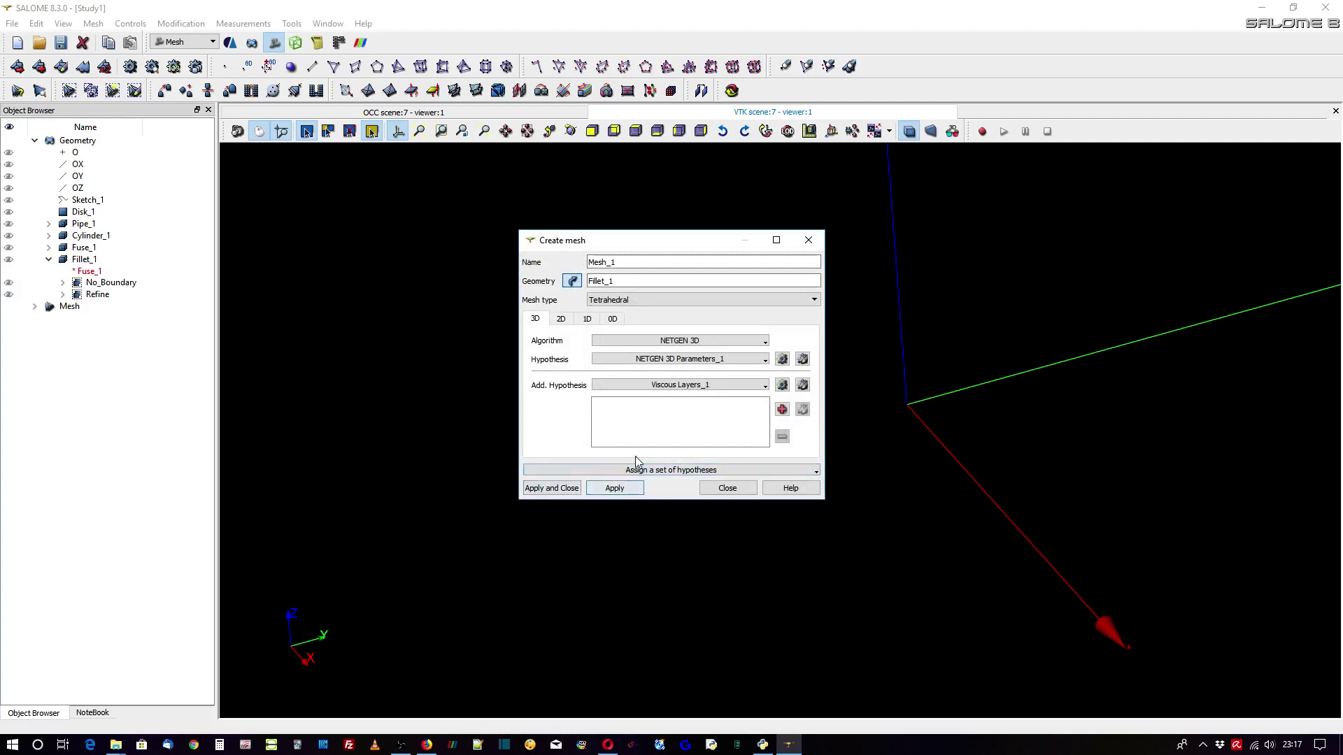
left_click(802, 359)
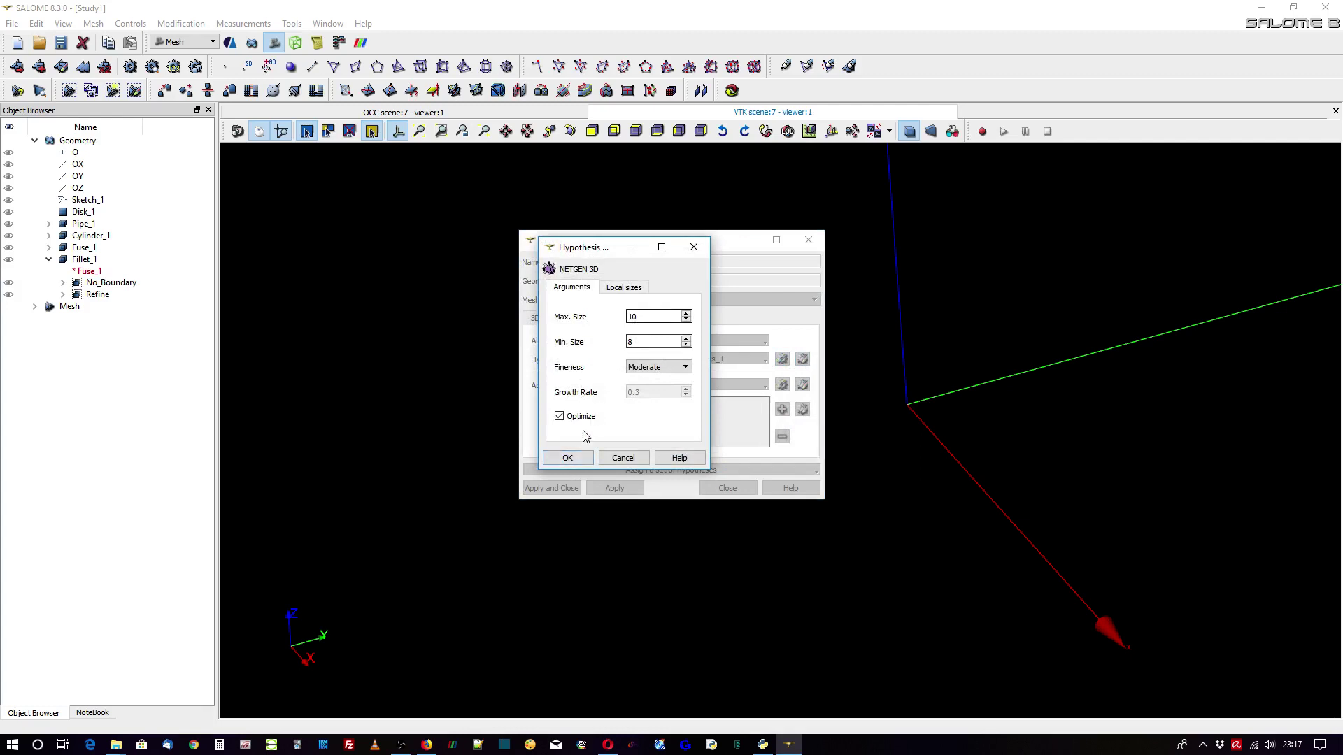
left_click(567, 459)
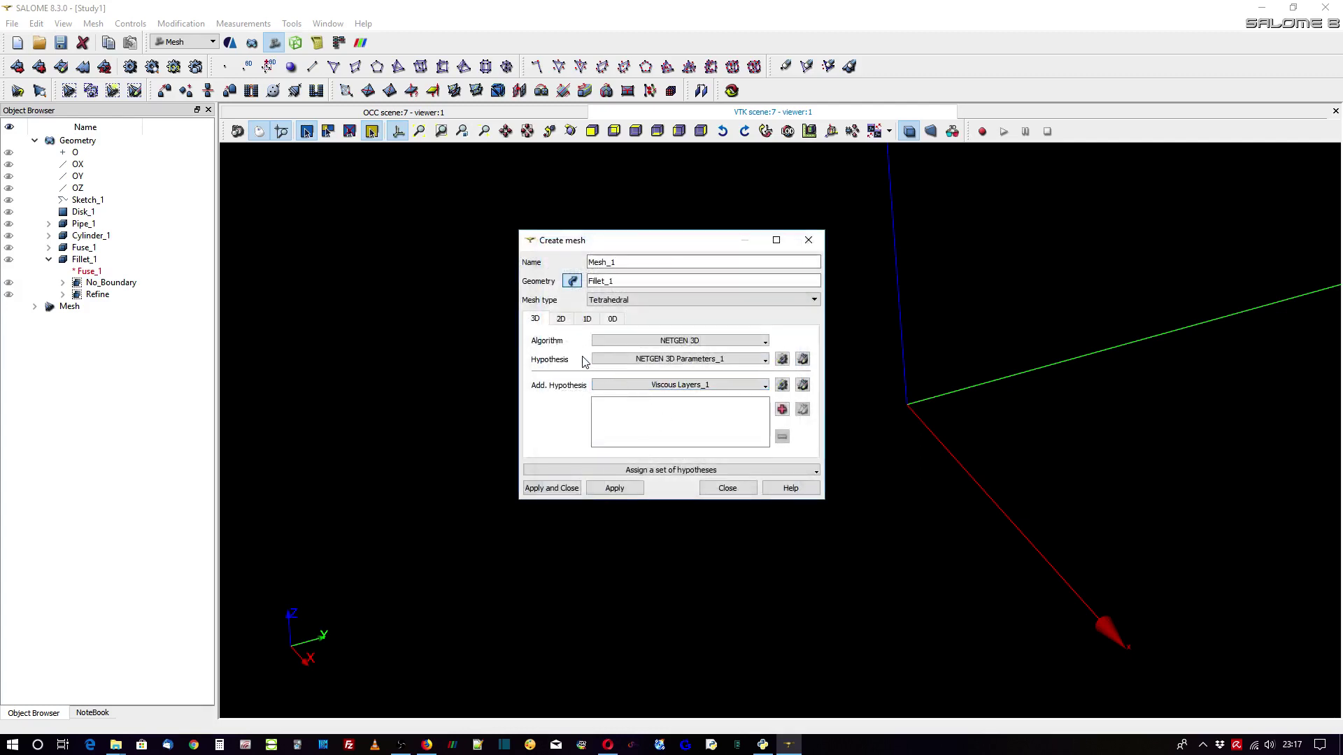
- Choose NETGEN 2D as the 2D algorithm for Mesh_1
left_click(561, 320)
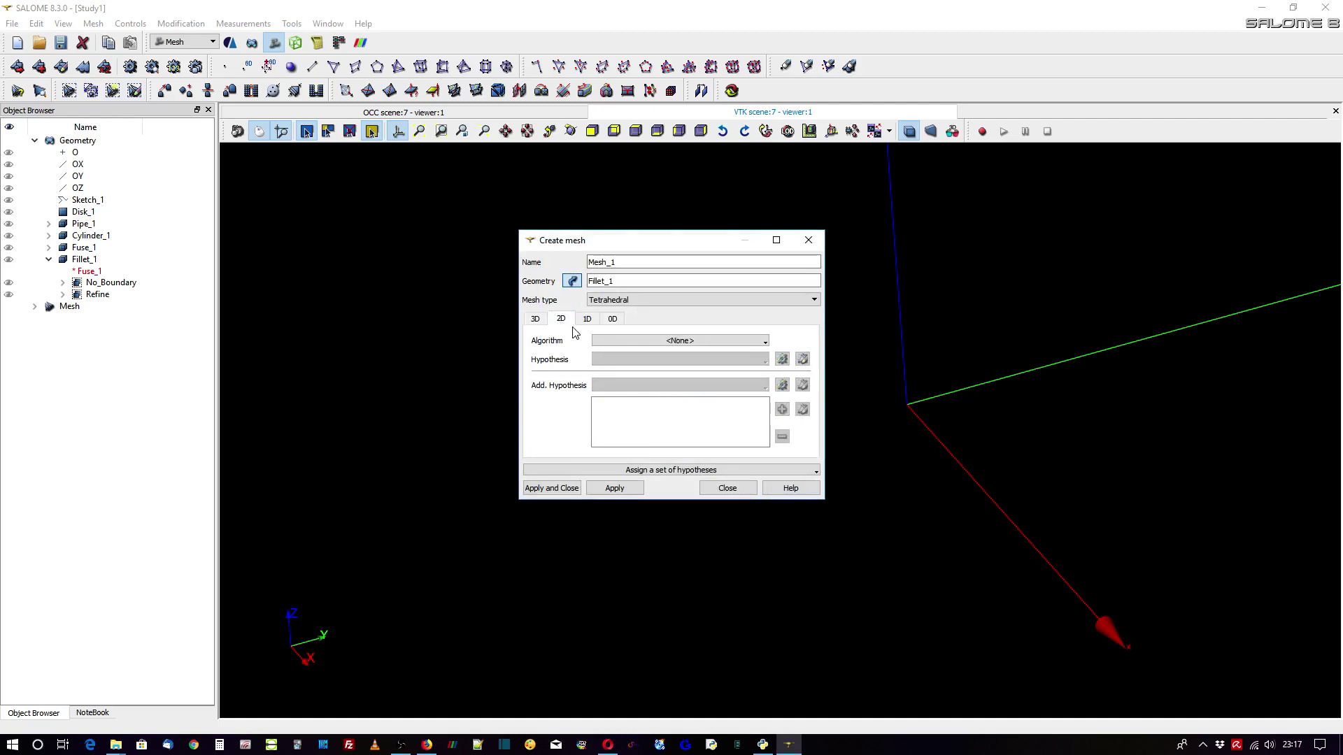
left_click(625, 343)
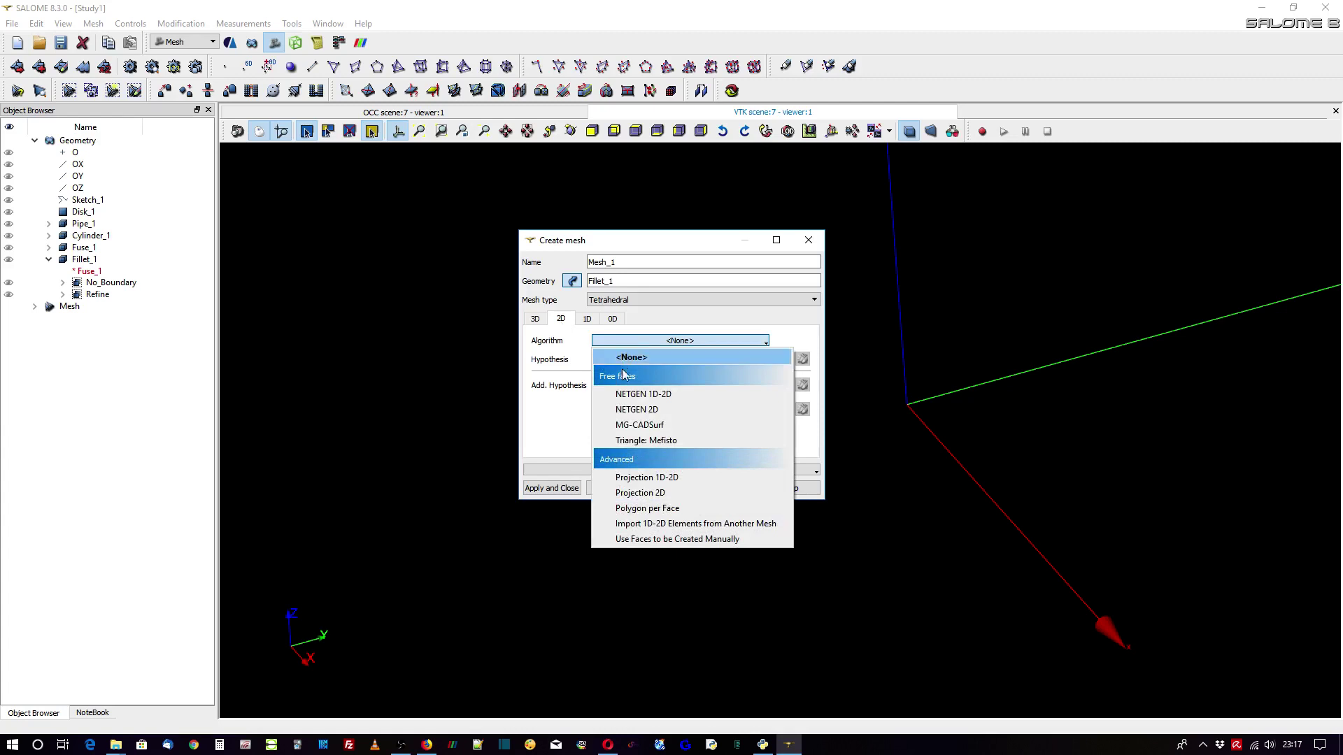
left_click(655, 411)
left_click(587, 319)
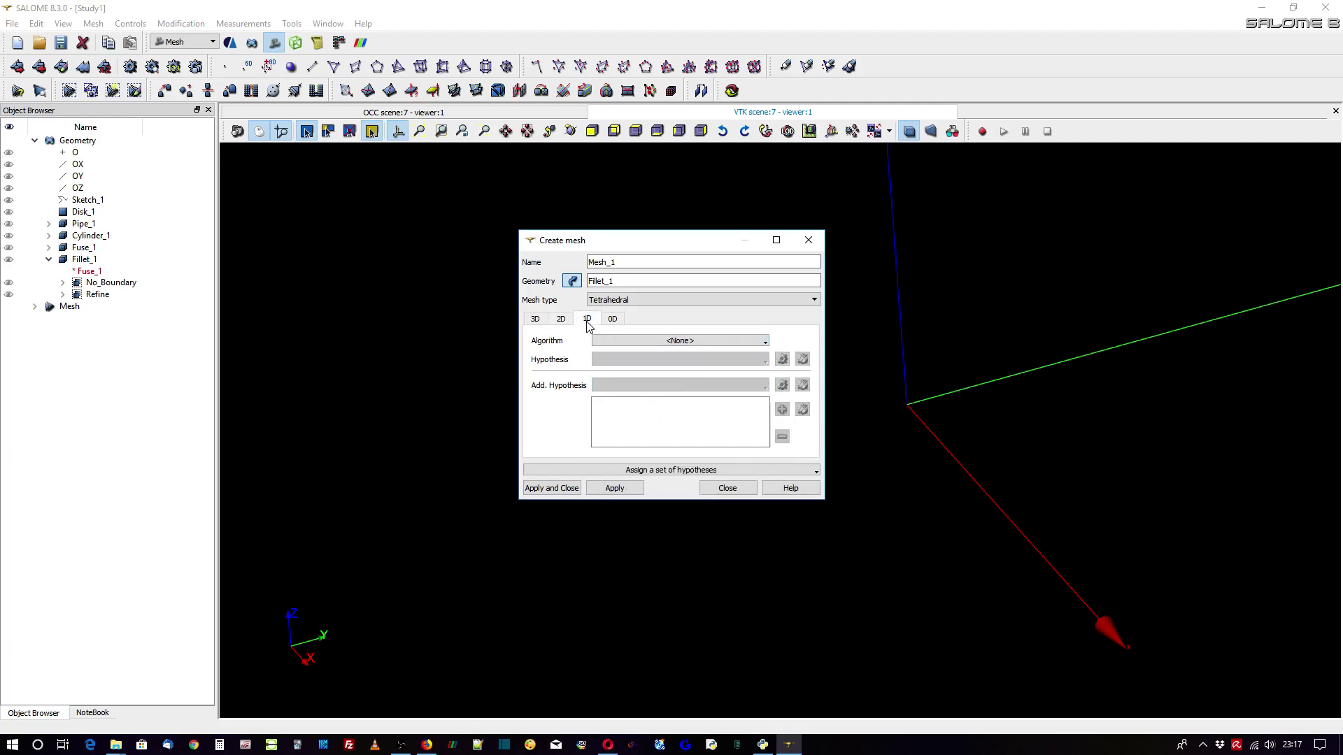
left_click(561, 323)
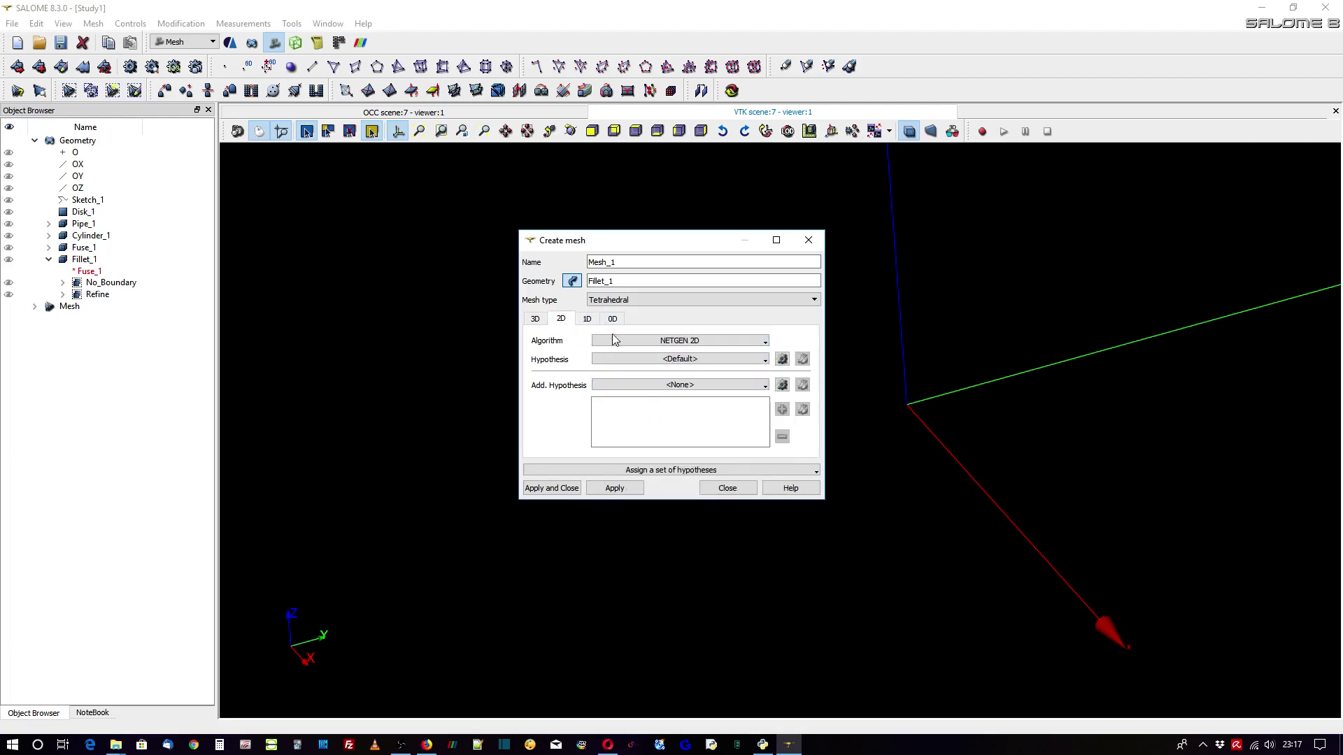
- Change the 2D algorithm of Mesh_1 to NETGEN 1D-2D
left_click(648, 342)
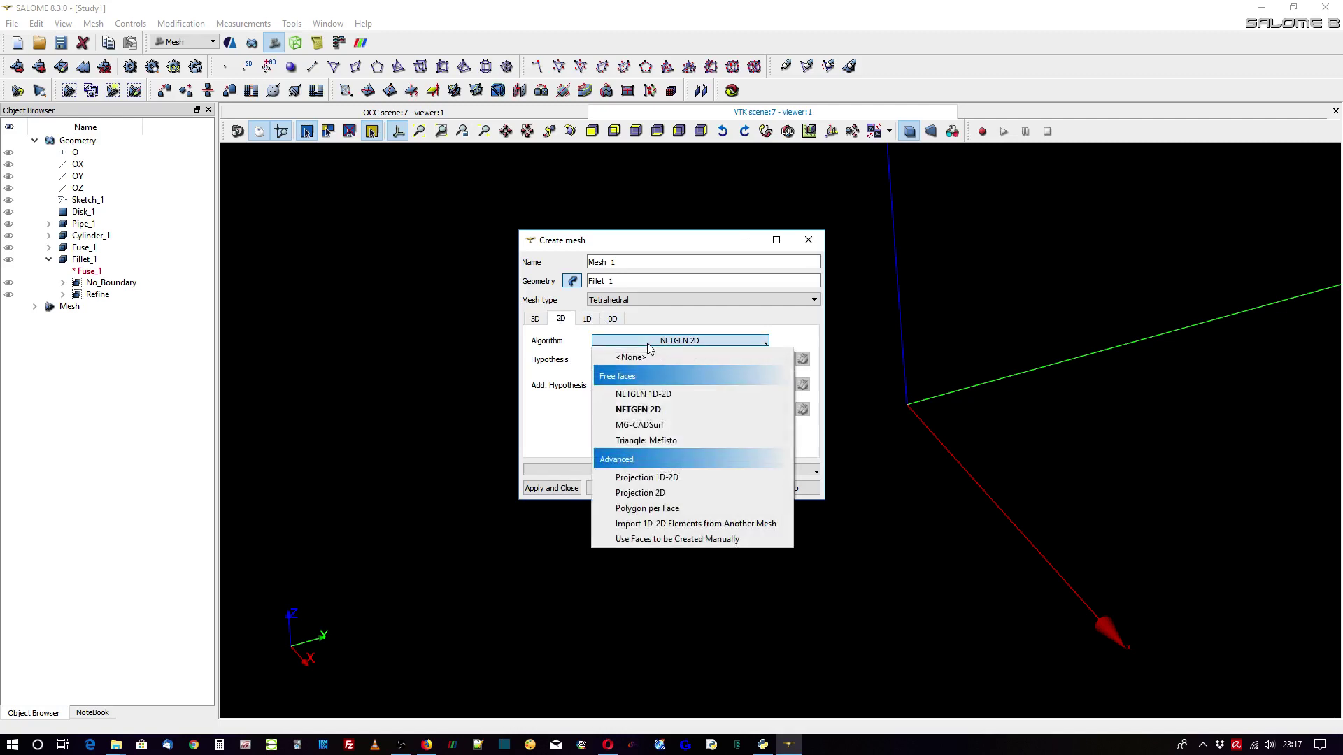
left_click(631, 396)
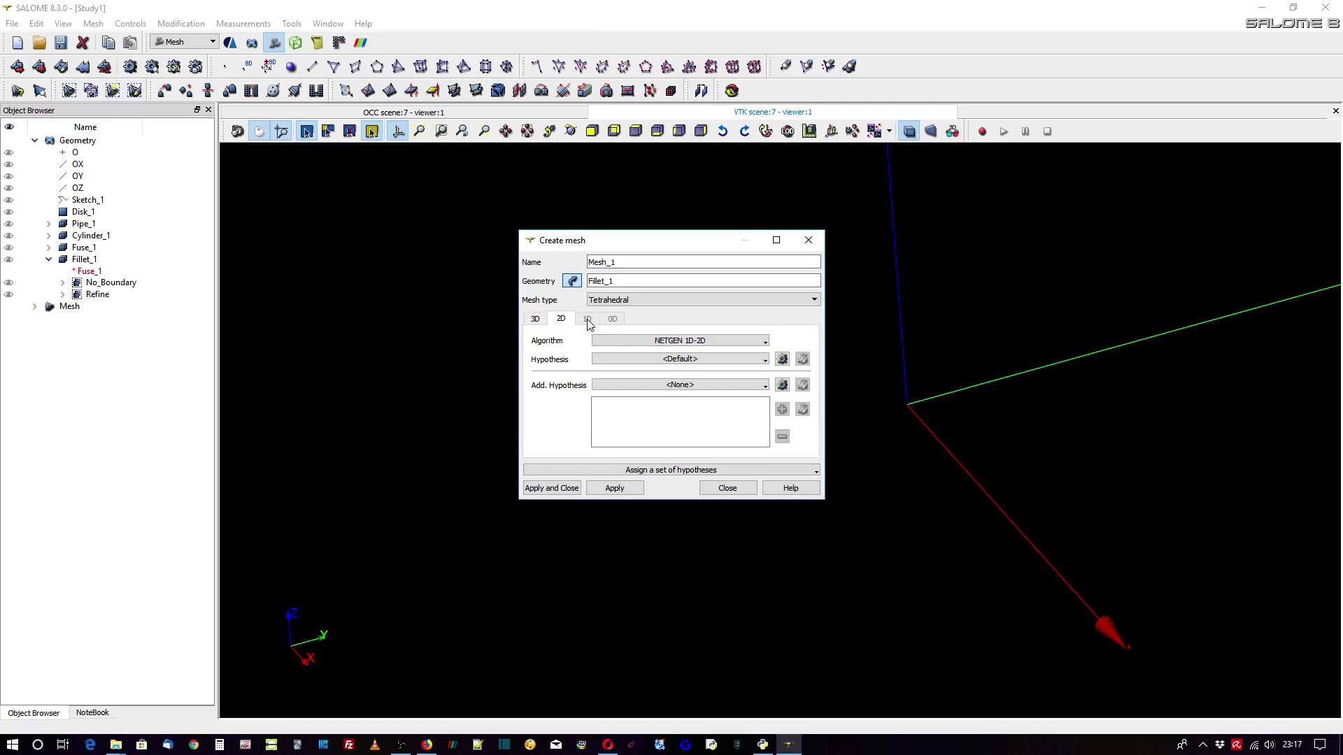
left_click(676, 343)
left_click(657, 394)
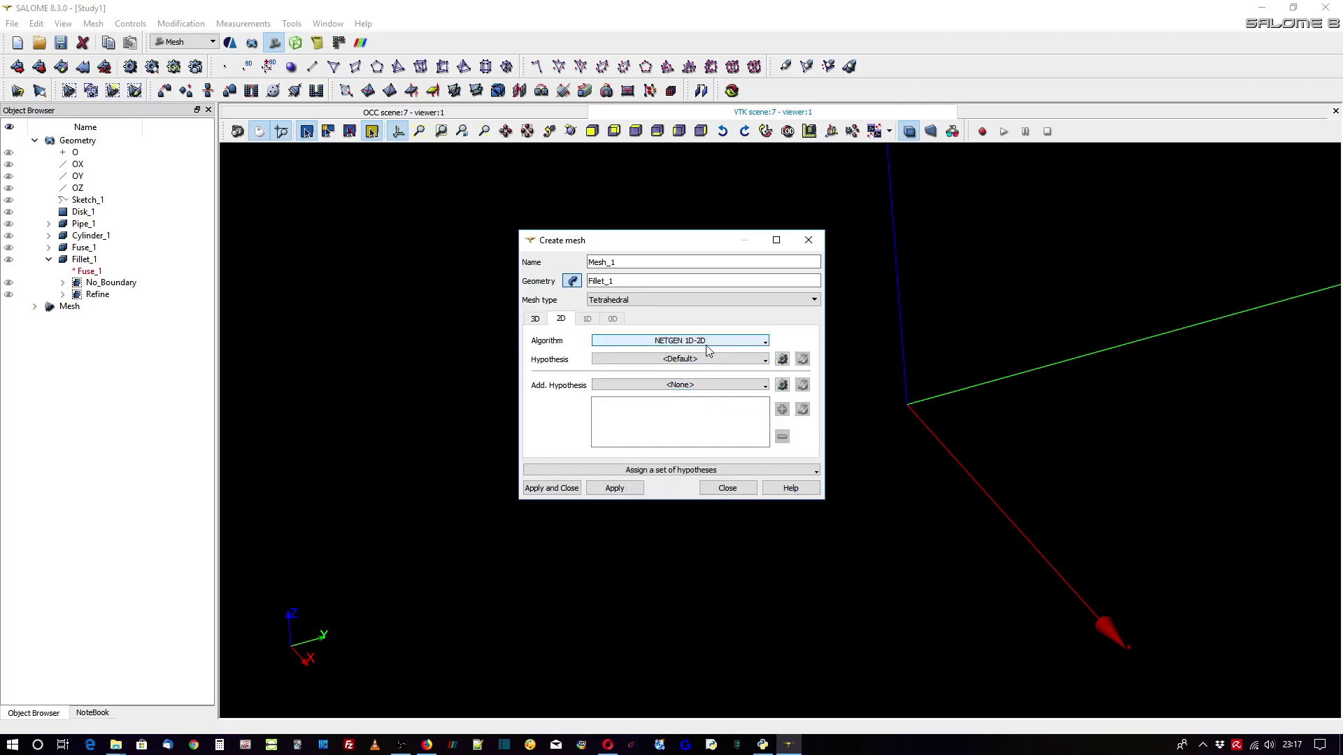
- Create a NETGEN 2D Parameters hypothesis with maximum size 9 and minimum size 6
left_click(782, 359)
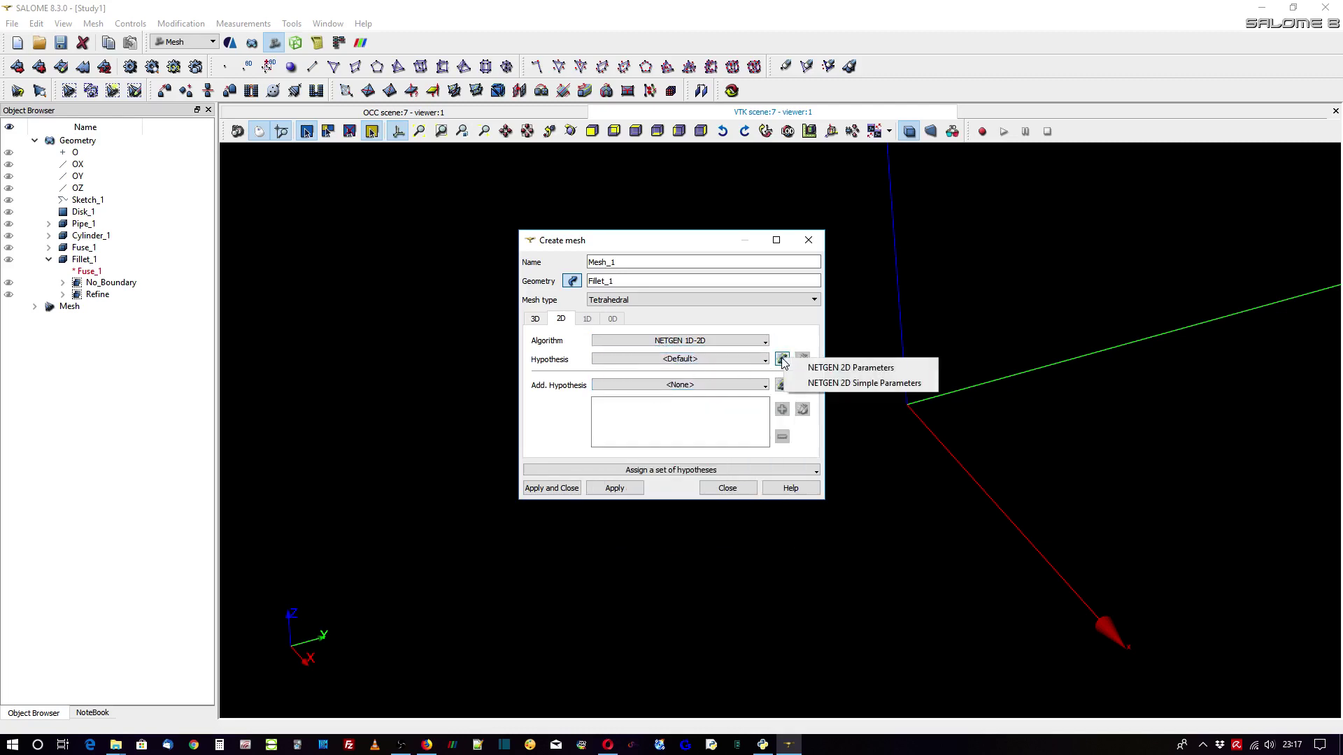
left_click(834, 367)
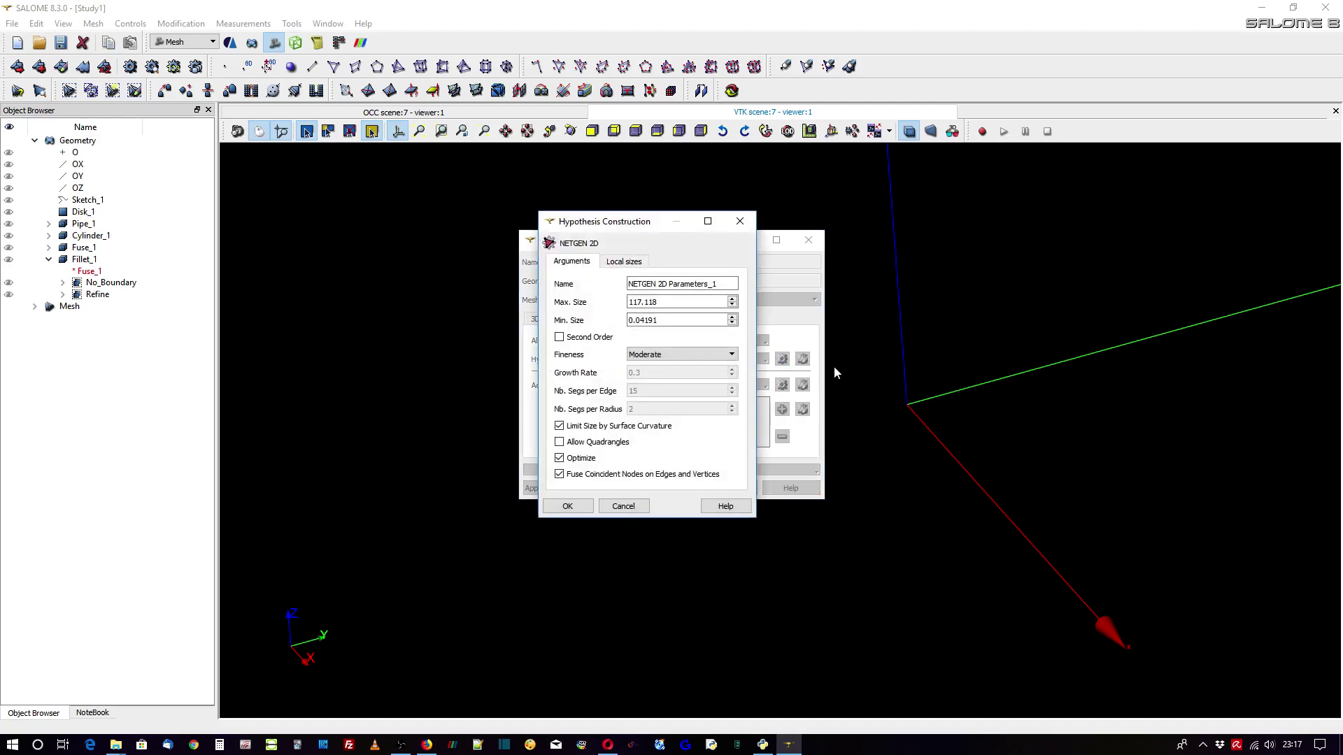
left_click_drag(671, 301, 609, 303)
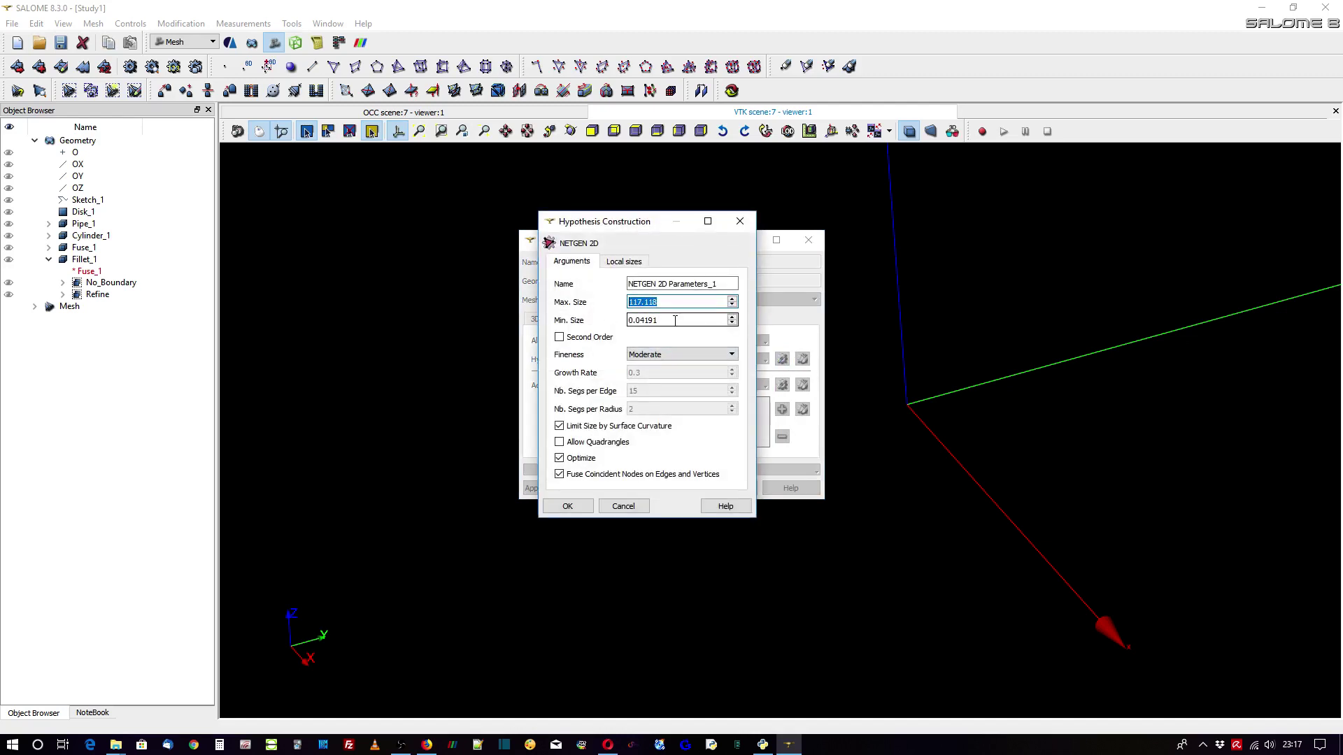
type("9")
left_click_drag(671, 319, 622, 321)
type("6")
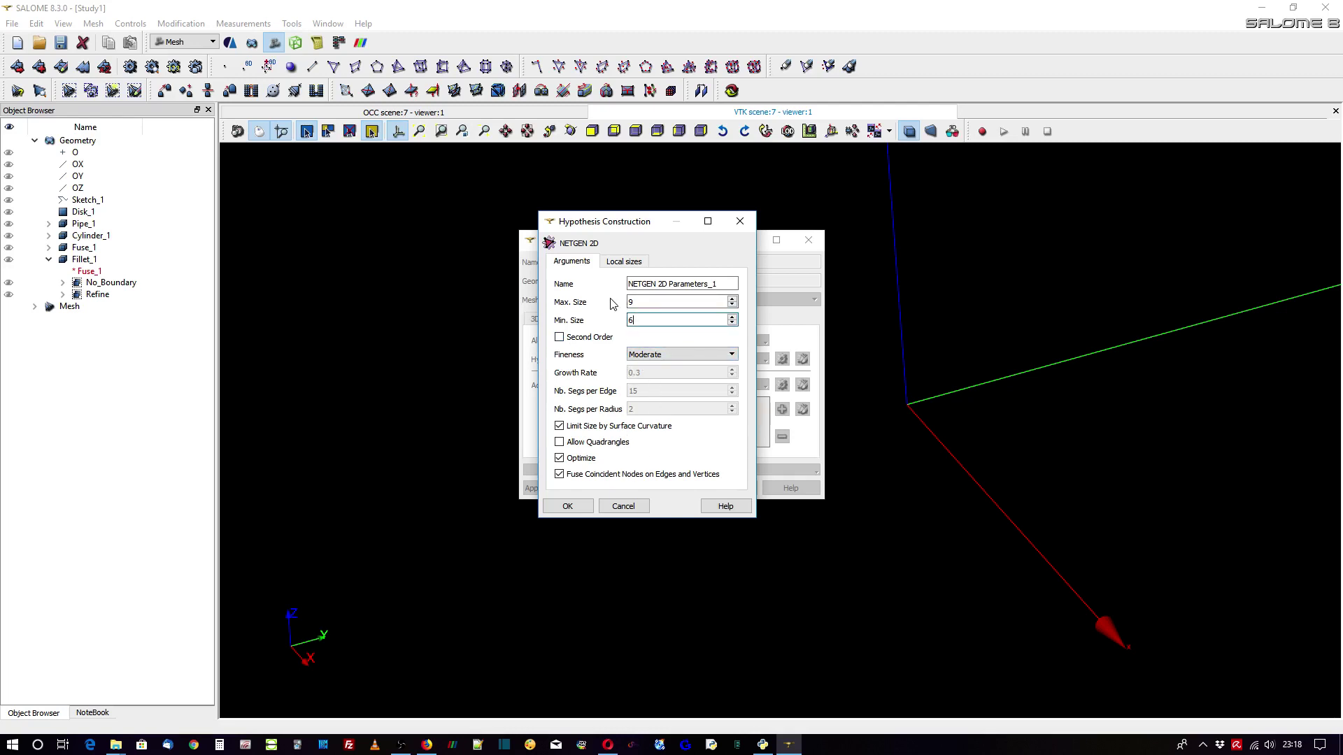
- Add a local face size of 3 for the Refine group and accept the NETGEN 2D hypothesis
left_click(626, 262)
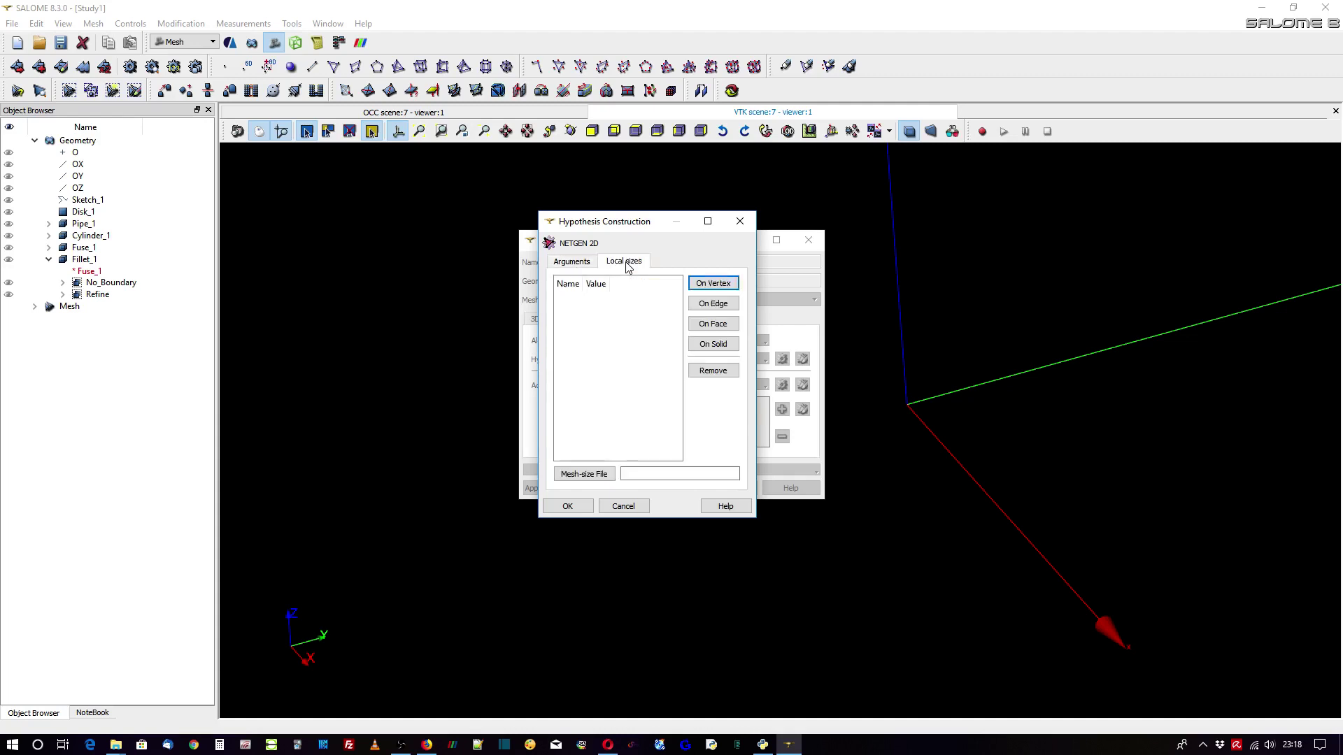
left_click(85, 296)
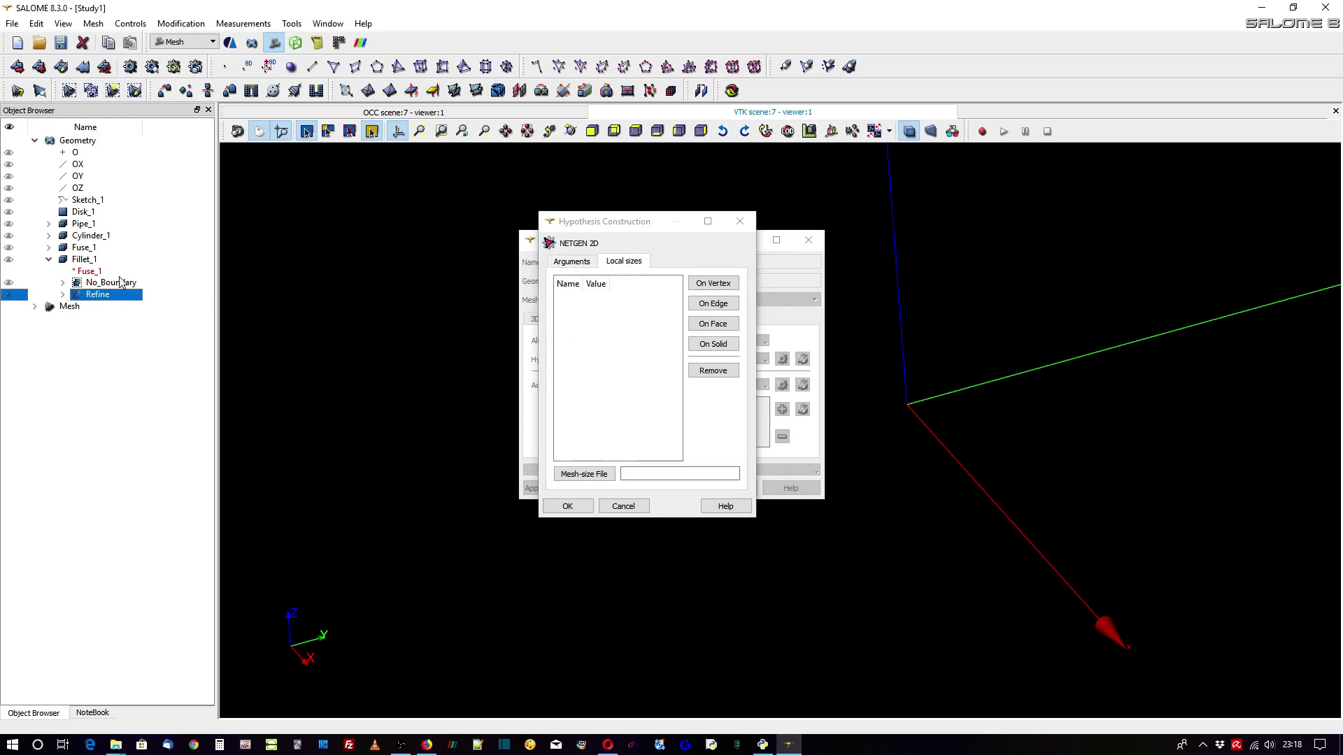
left_click(708, 326)
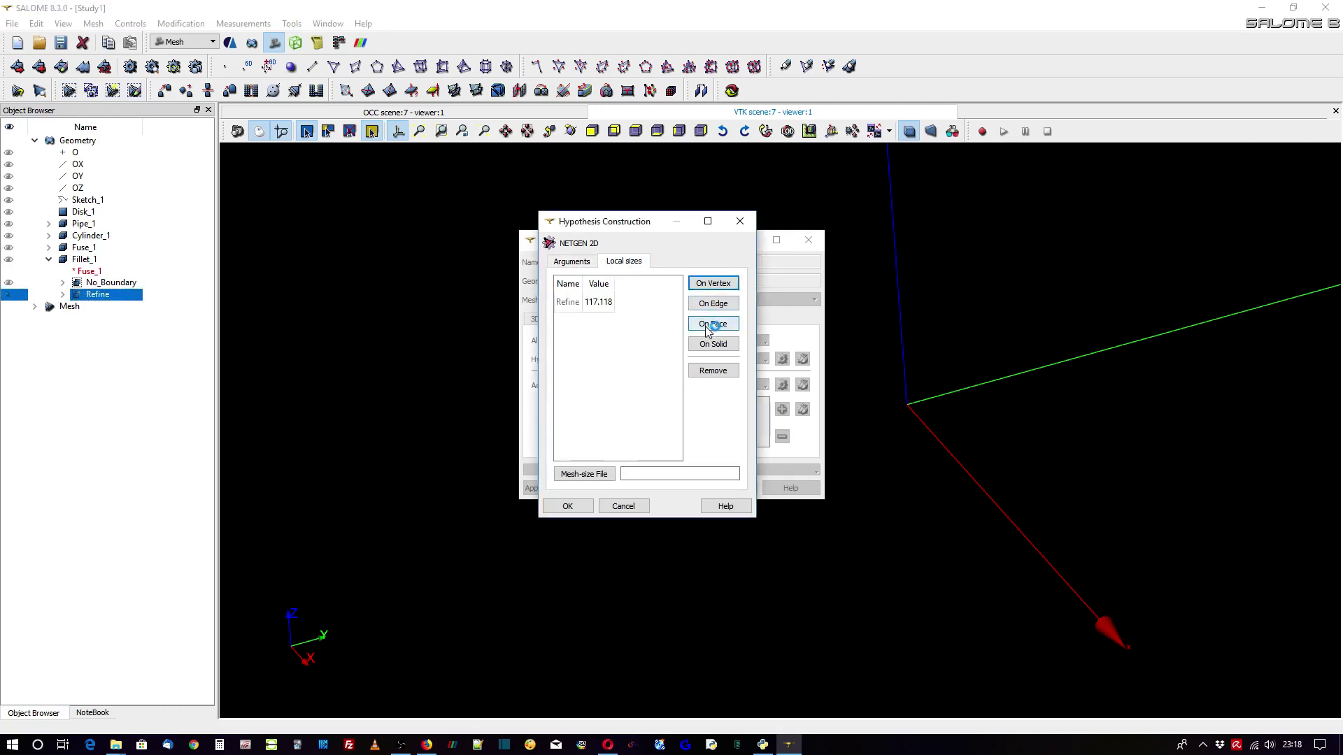
left_click(601, 305)
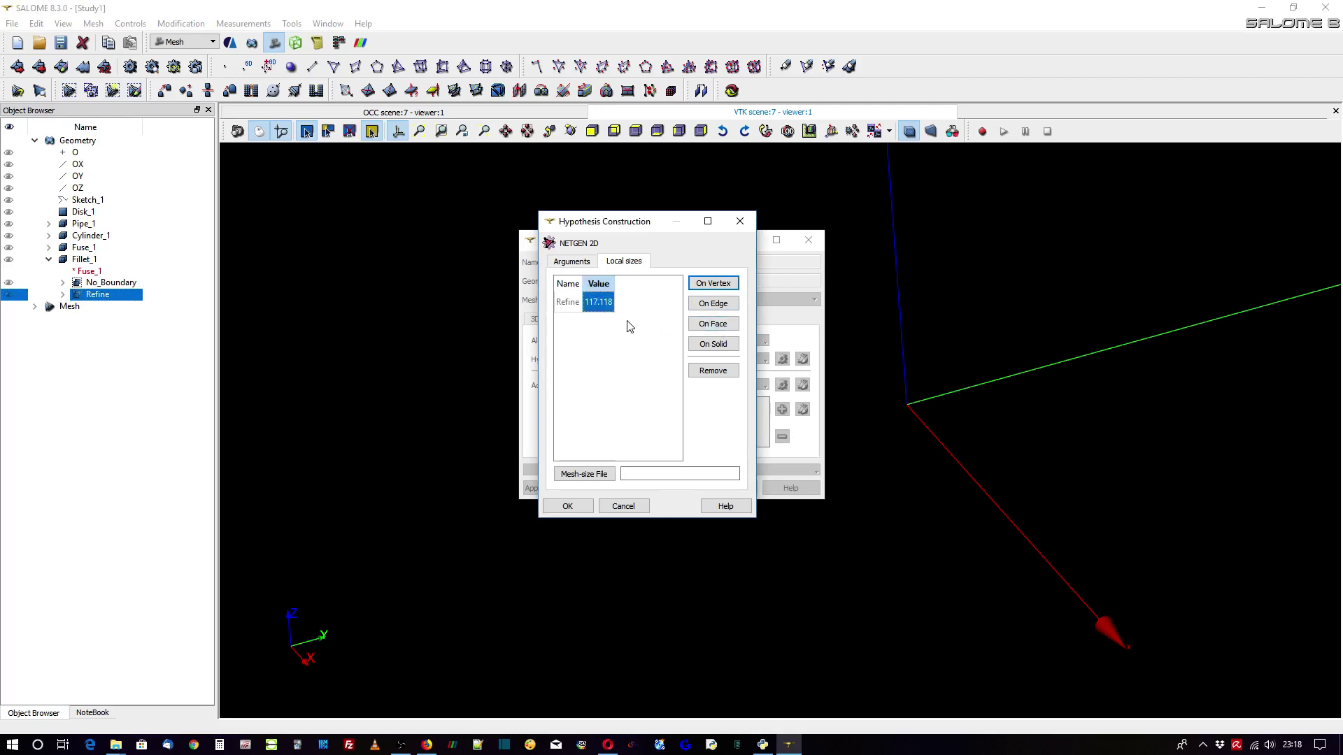
type("3")
key("Return")
left_click(628, 357)
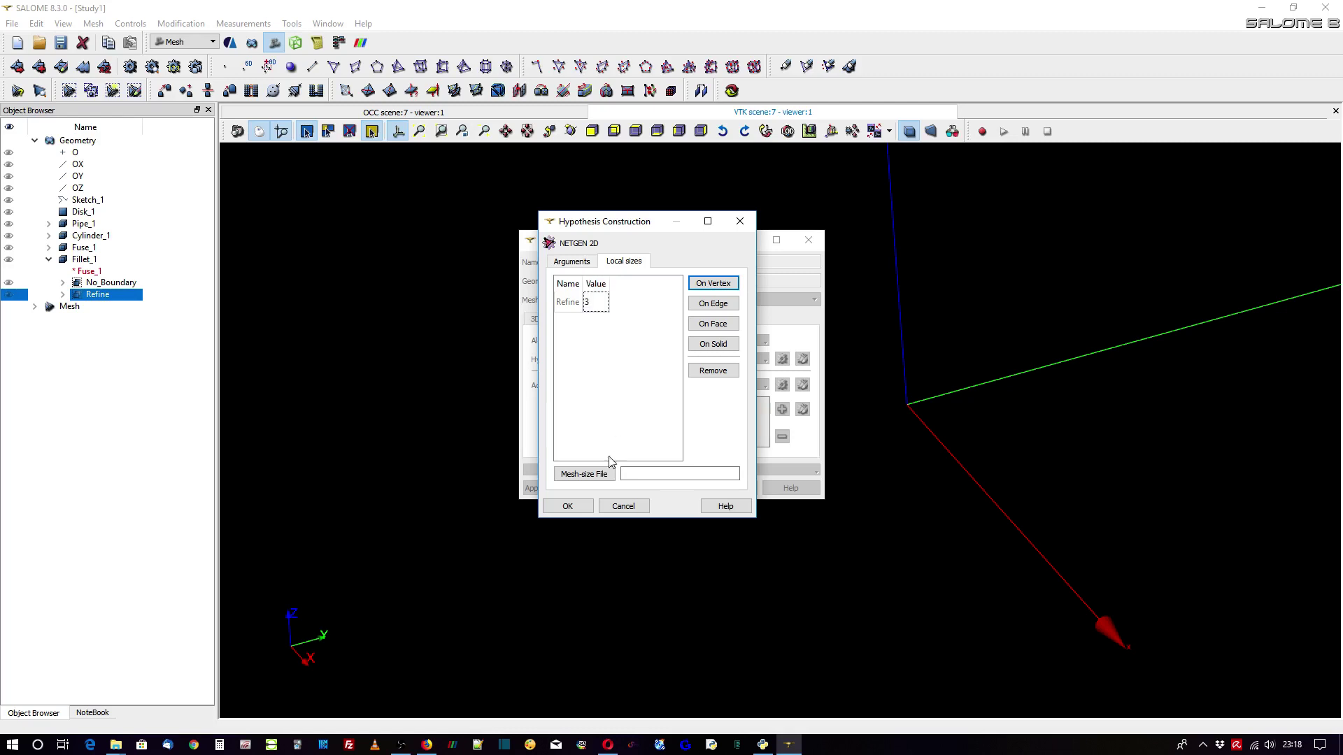
left_click(567, 508)
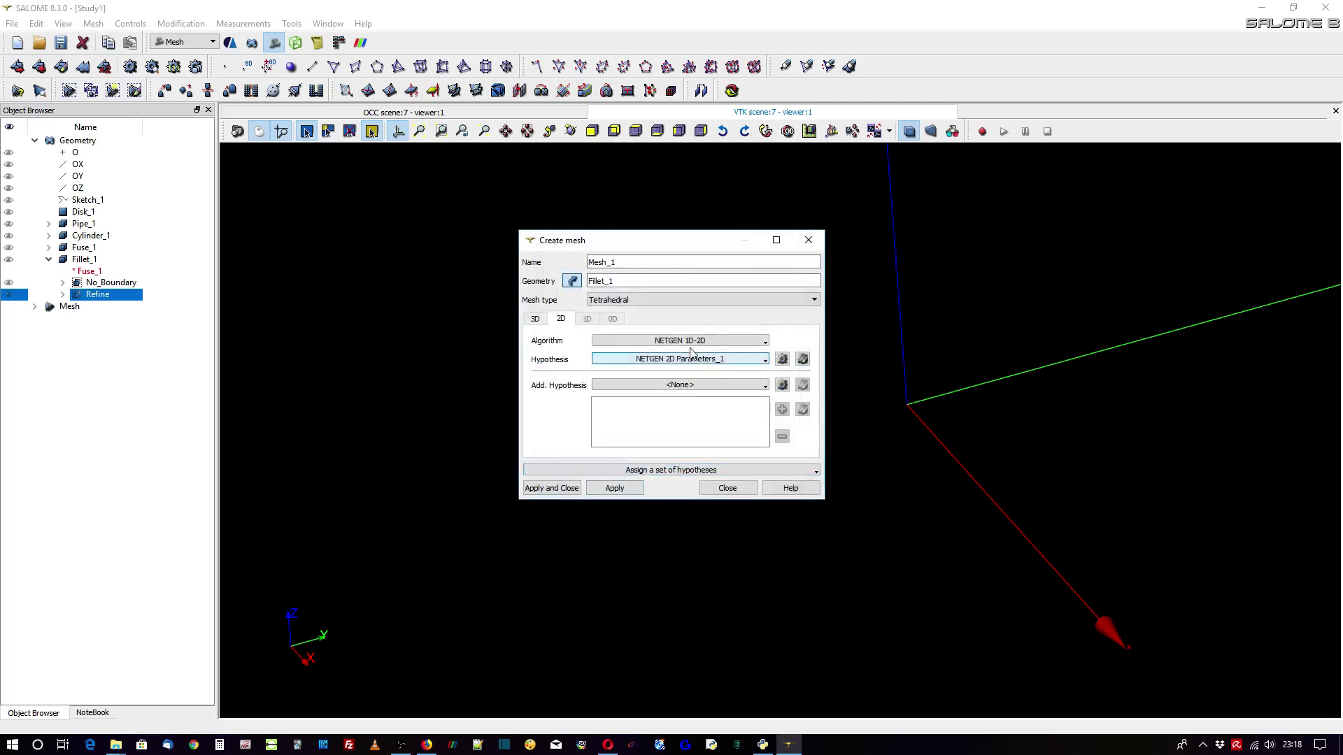
- Apply the Mesh_1 definition and compute the mesh
left_click(564, 490)
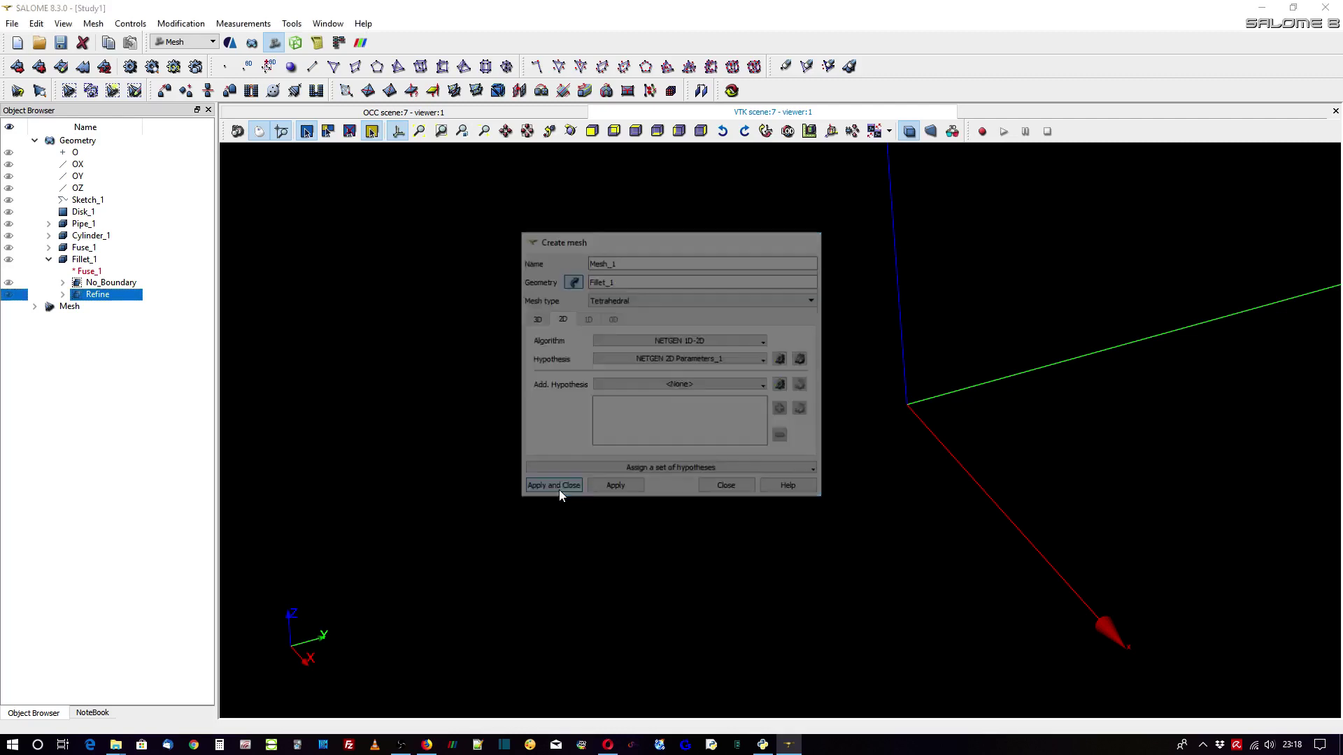
scroll(334, 516, "down", 5)
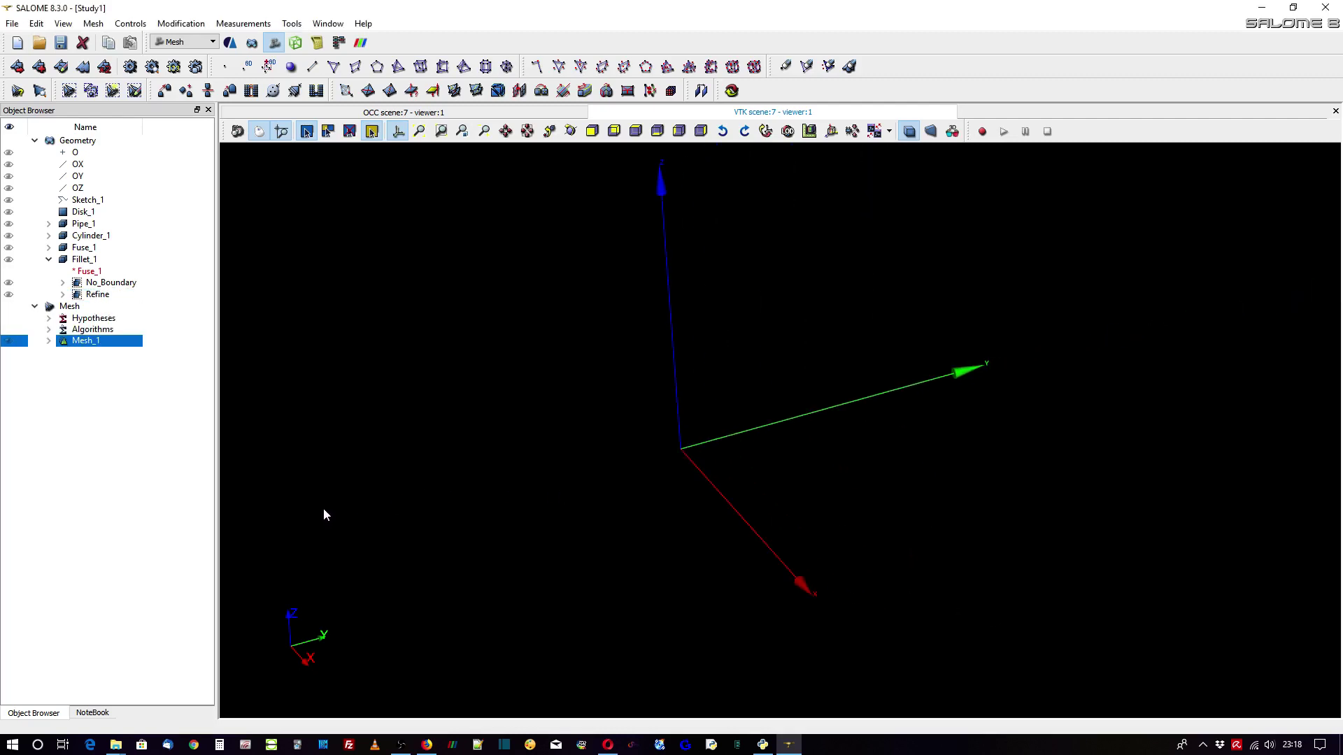
left_click(94, 23)
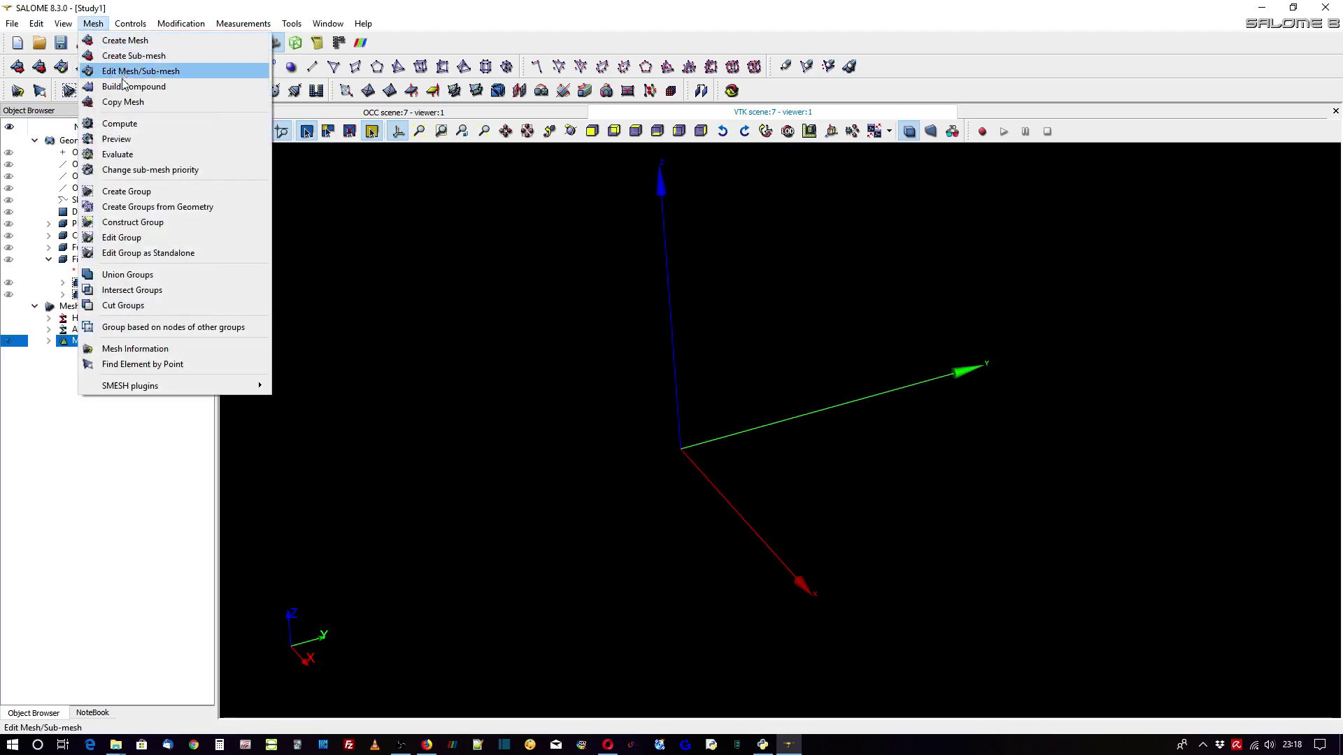
left_click(122, 124)
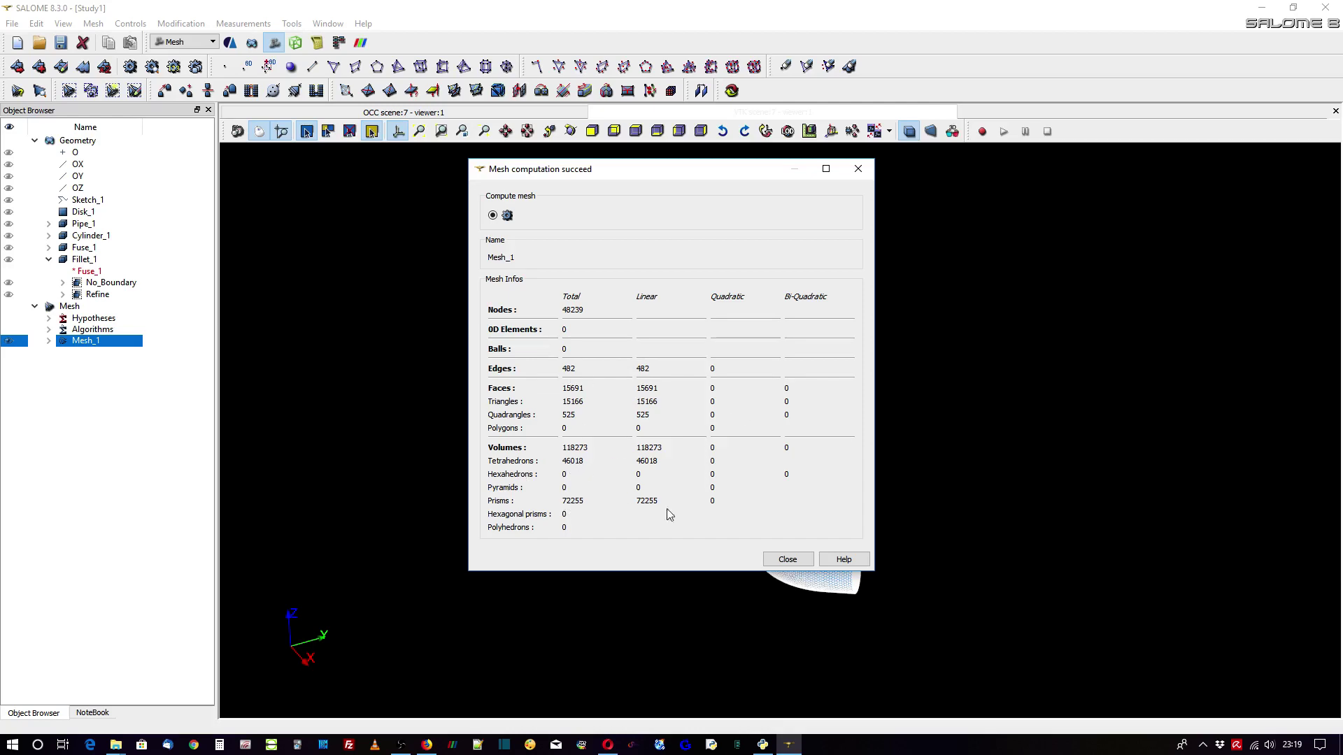
left_click(788, 560)
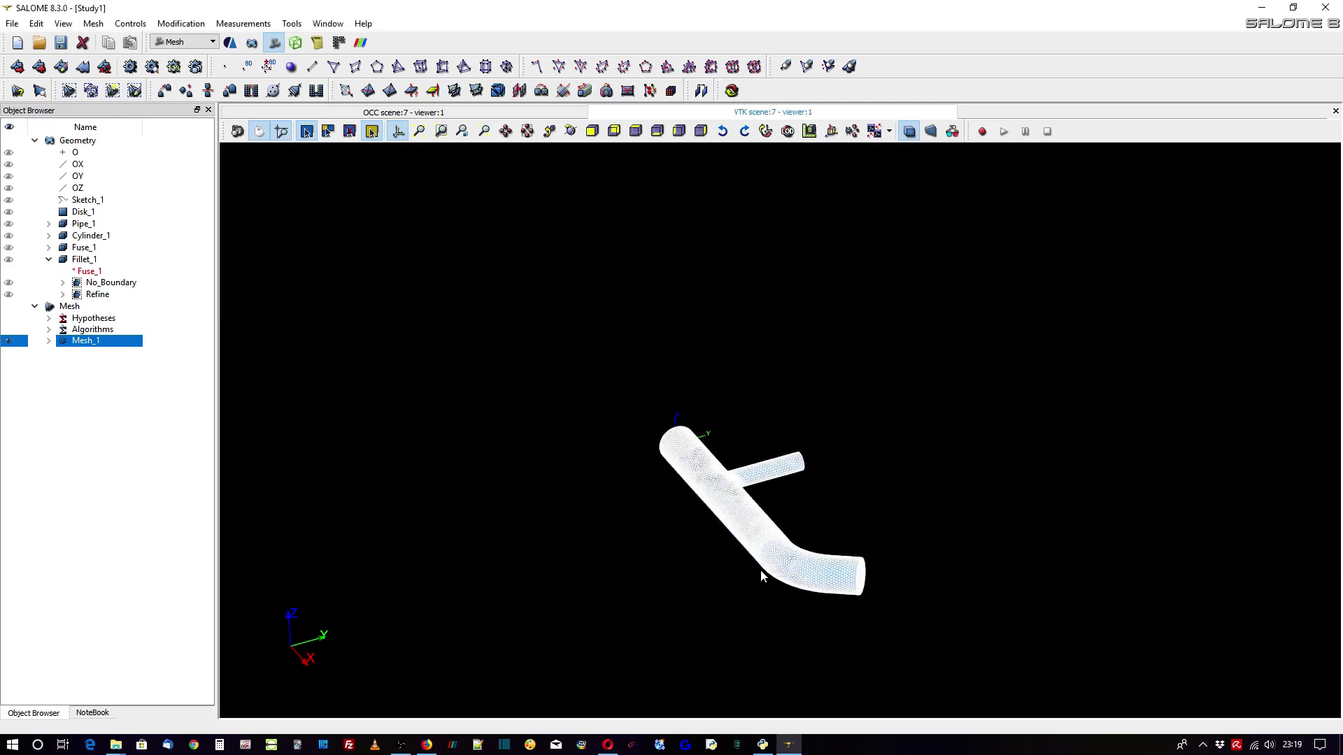
- Examine the surface mesh refinement around the filleted junction between the main pipe and the side branch
scroll(764, 570, "up", 10)
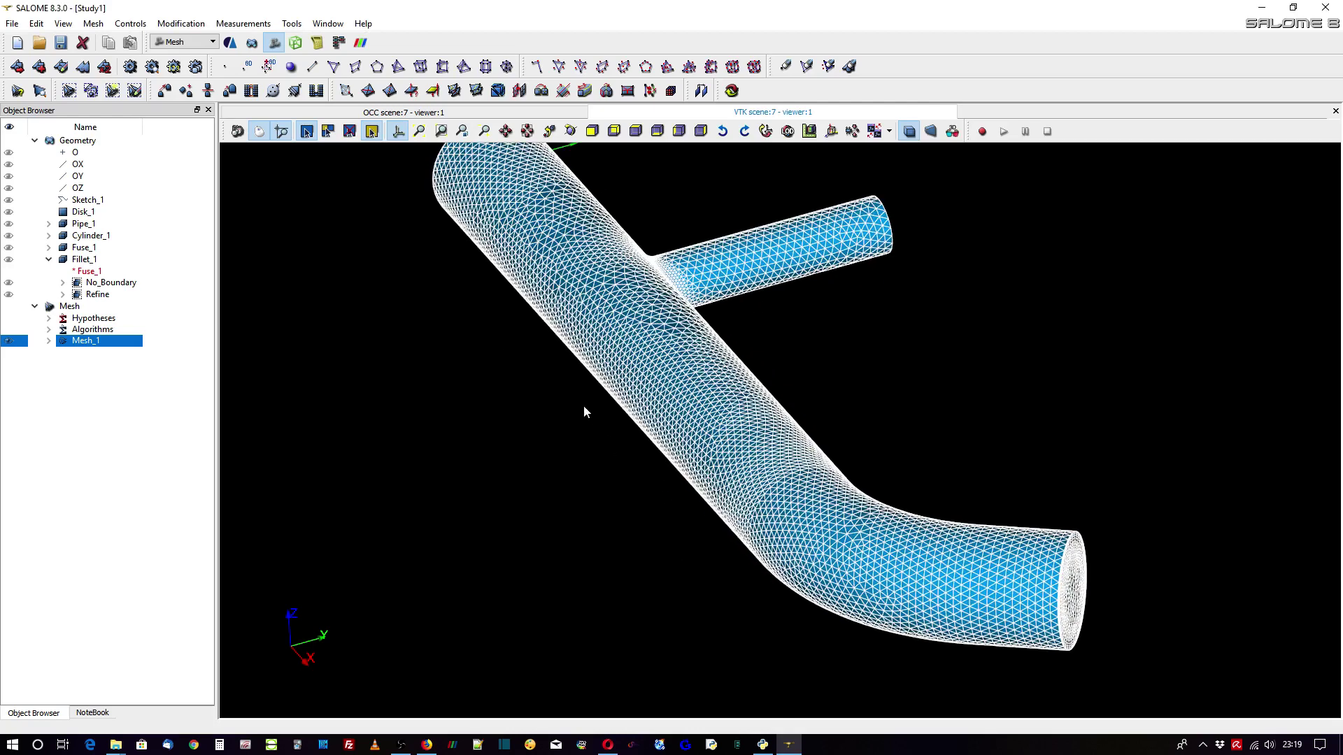
right_click_drag(585, 411, 543, 498, "ctrl")
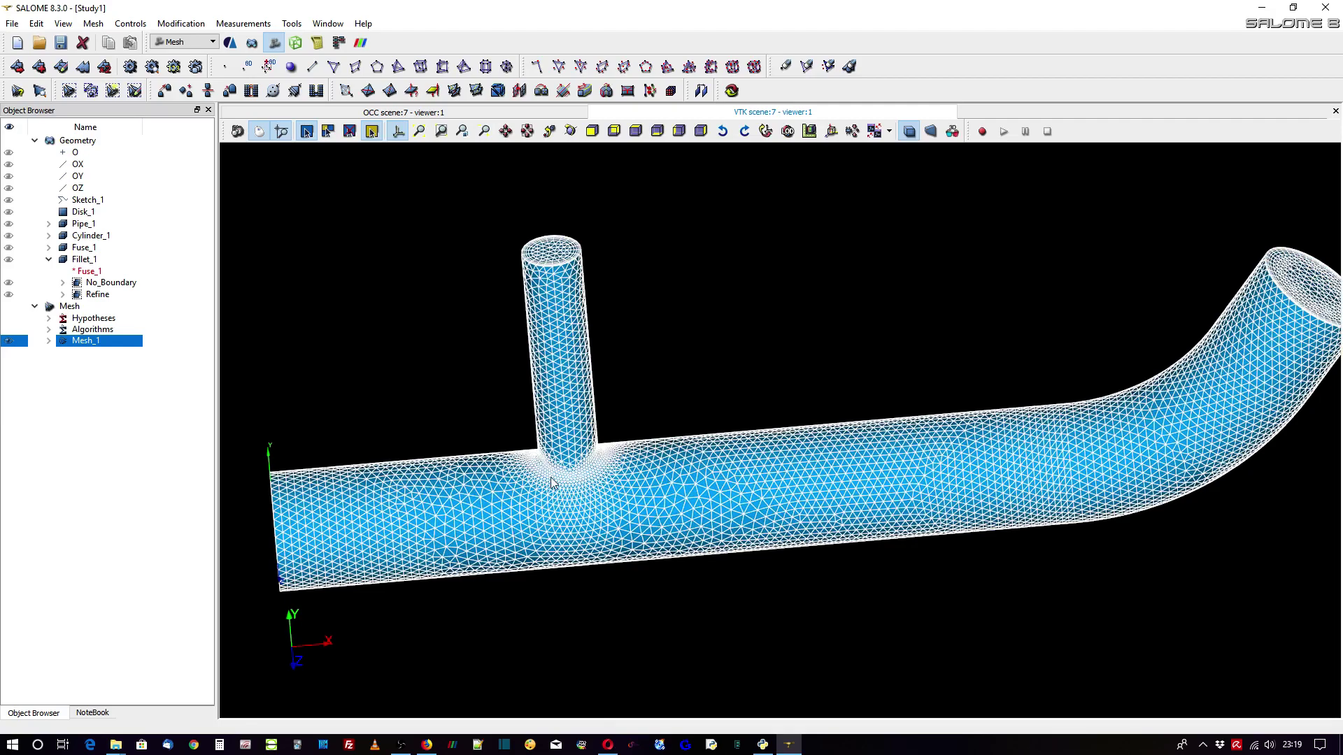
scroll(552, 483, "up", 8)
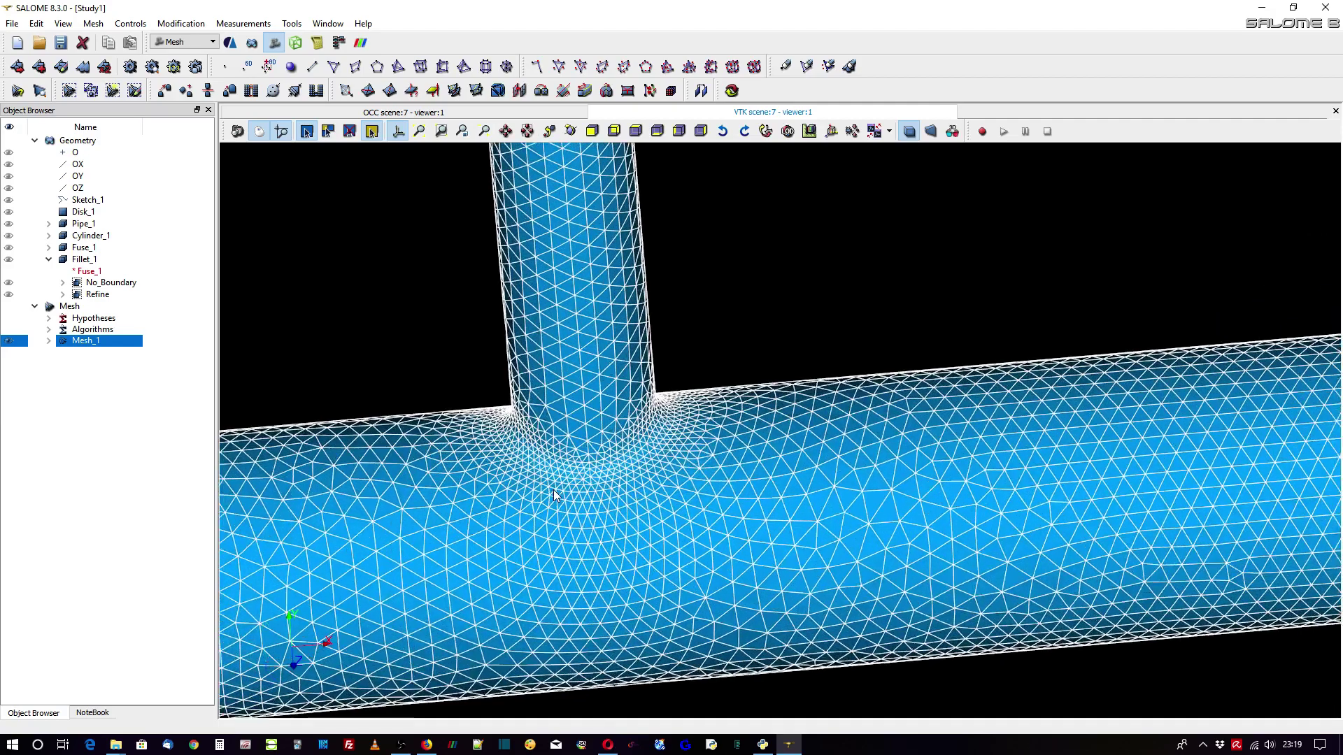
scroll(553, 490, "up", 3)
right_click_drag(585, 499, 644, 408, "ctrl")
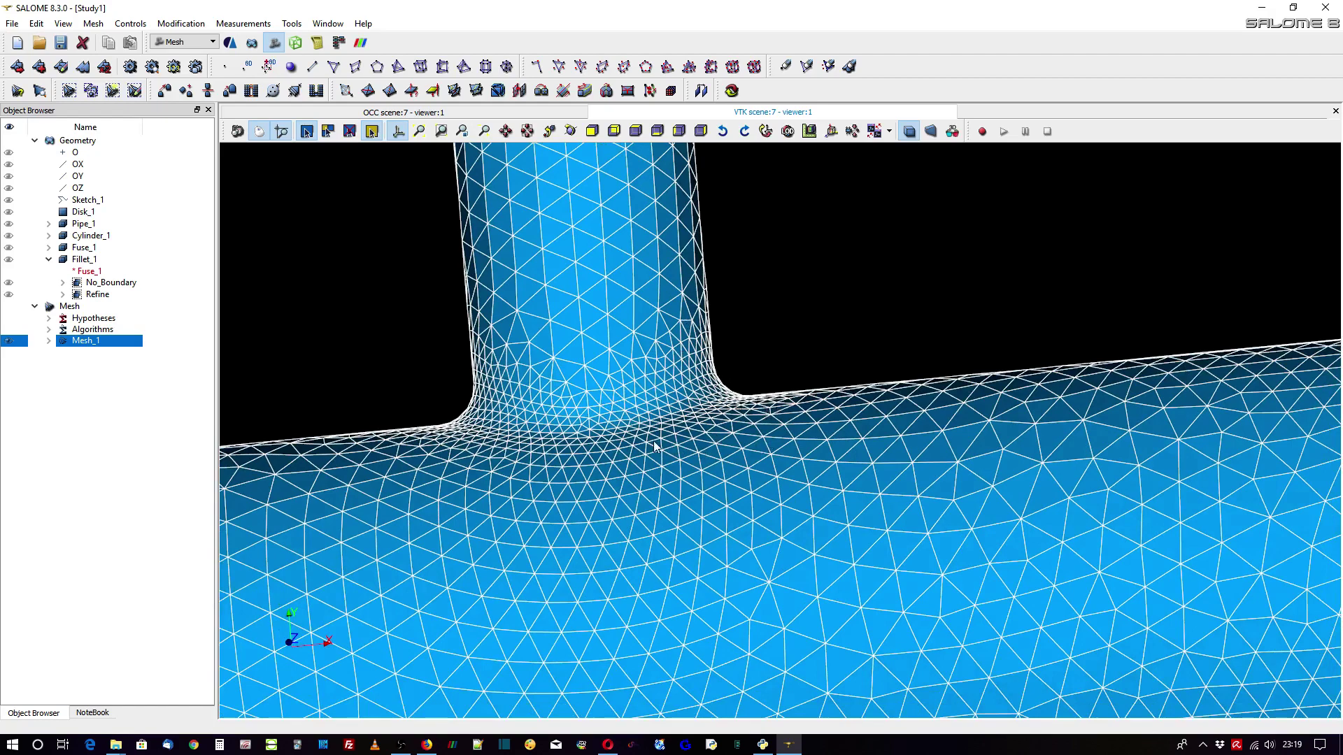
scroll(656, 446, "down", 5)
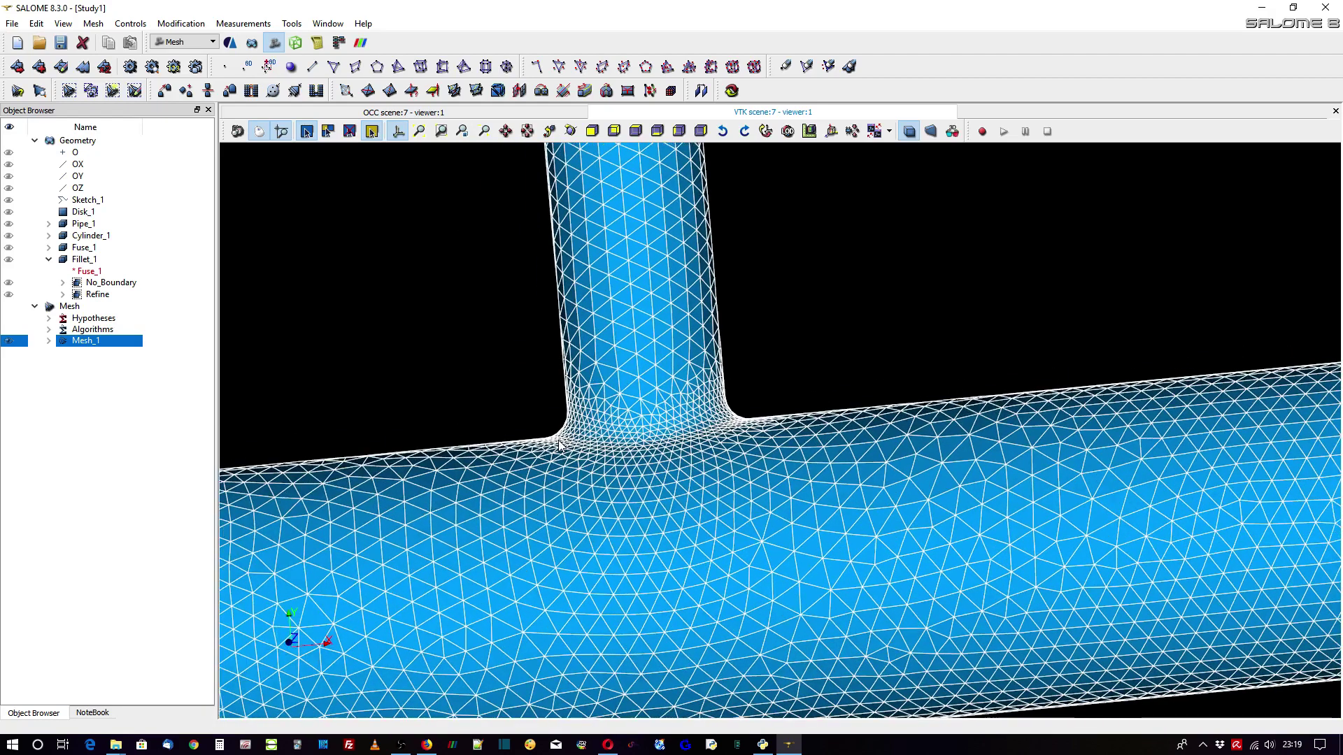
scroll(559, 445, "up", 3)
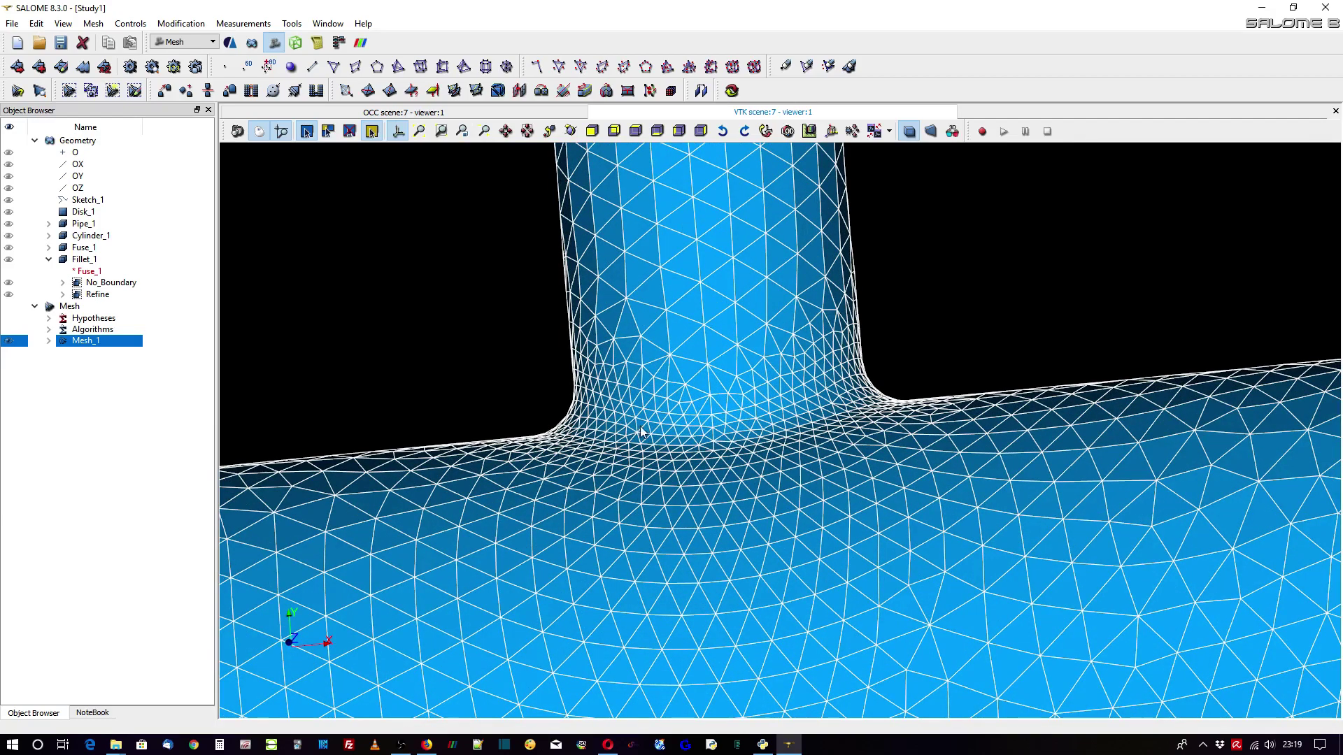
left_click_drag(641, 432, 700, 218, "ctrl")
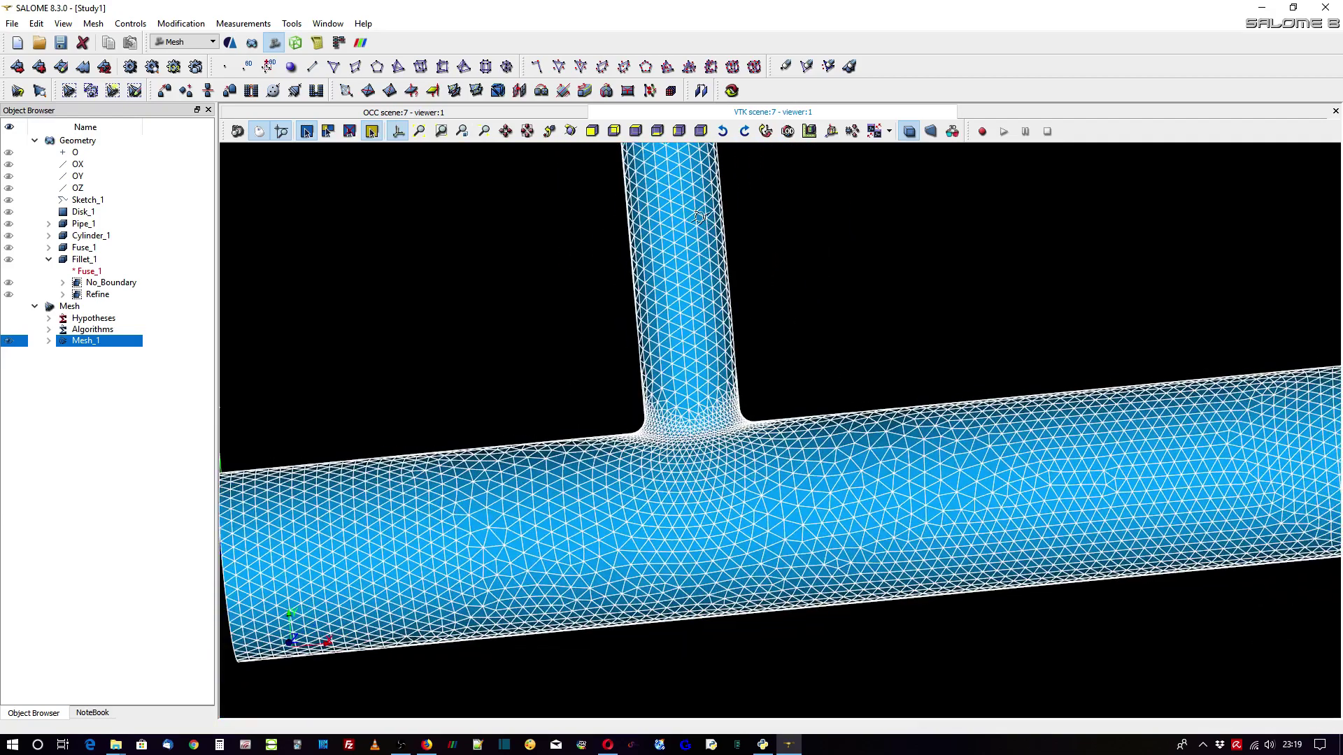
- Inspect the boundary layers on the end faces of the side branch and the main pipe
right_click_drag(700, 217, 680, 196, "ctrl")
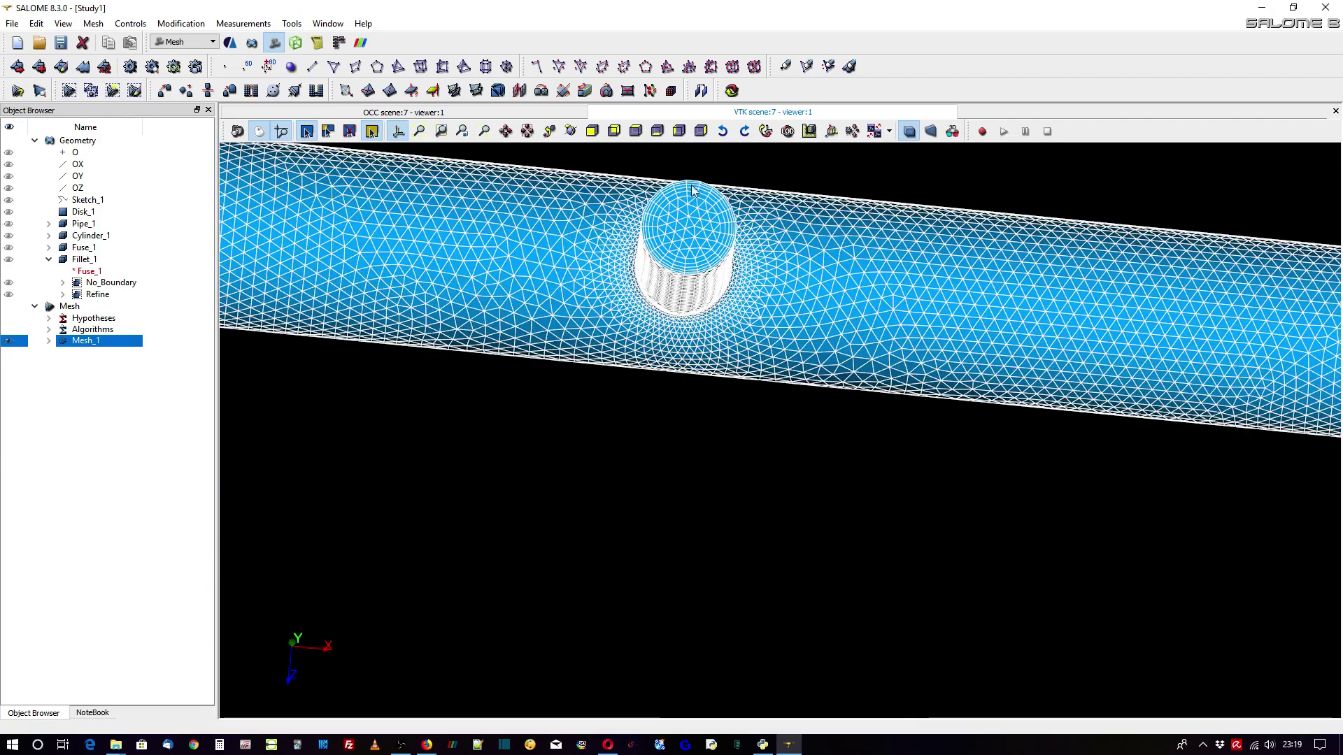
scroll(693, 191, "up", 10)
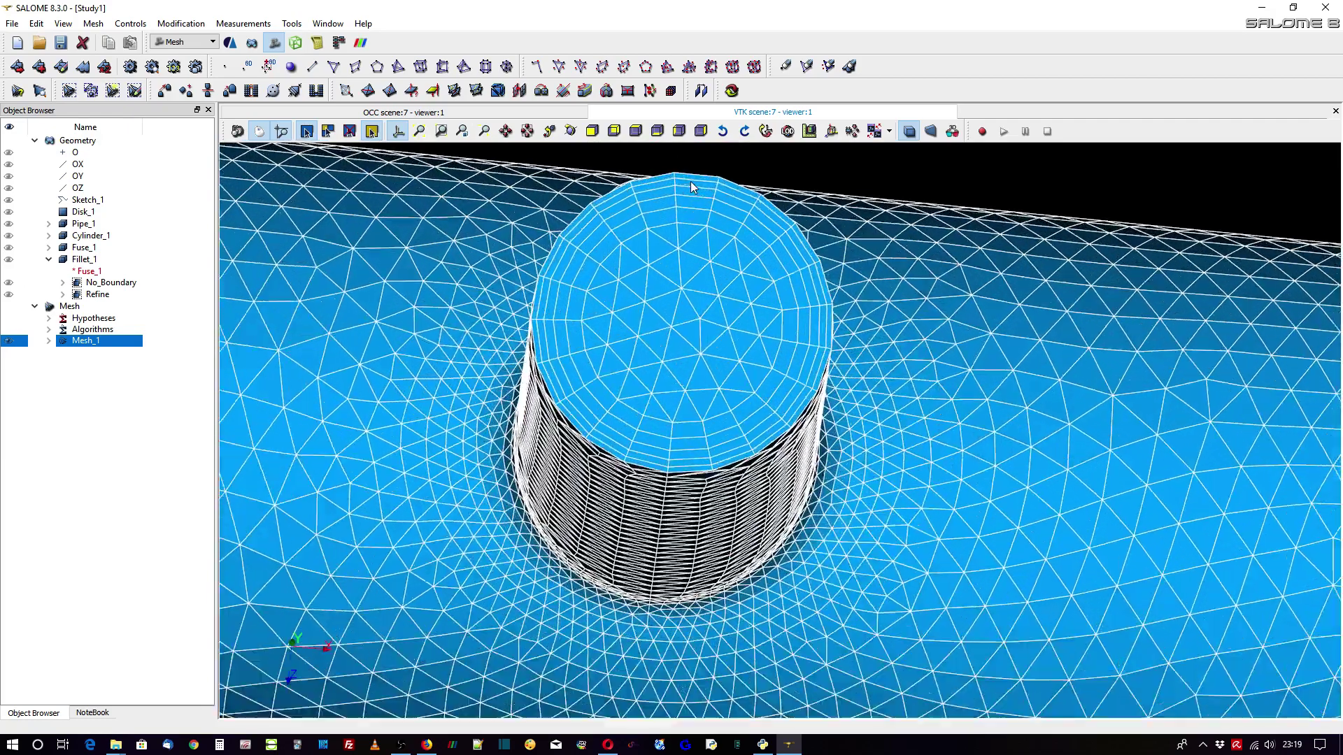
scroll(690, 182, "up", 5)
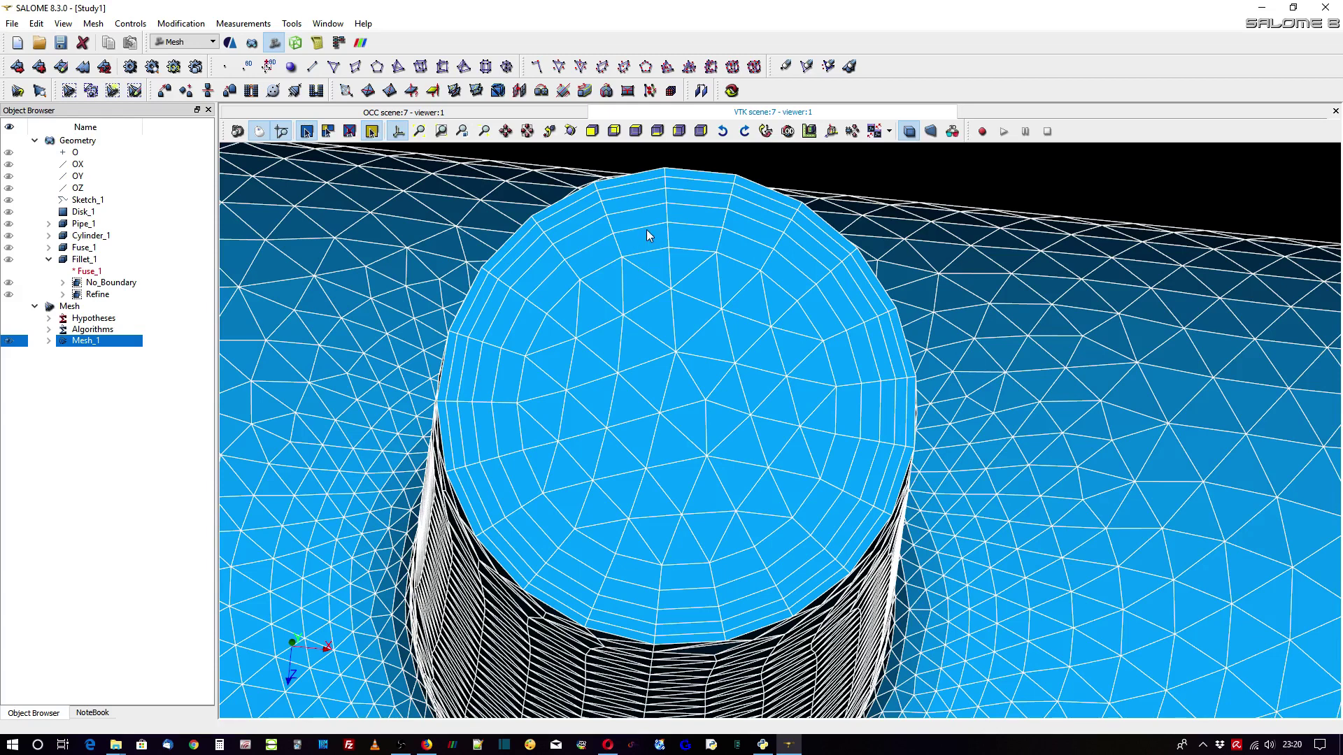
scroll(749, 362, "down", 10)
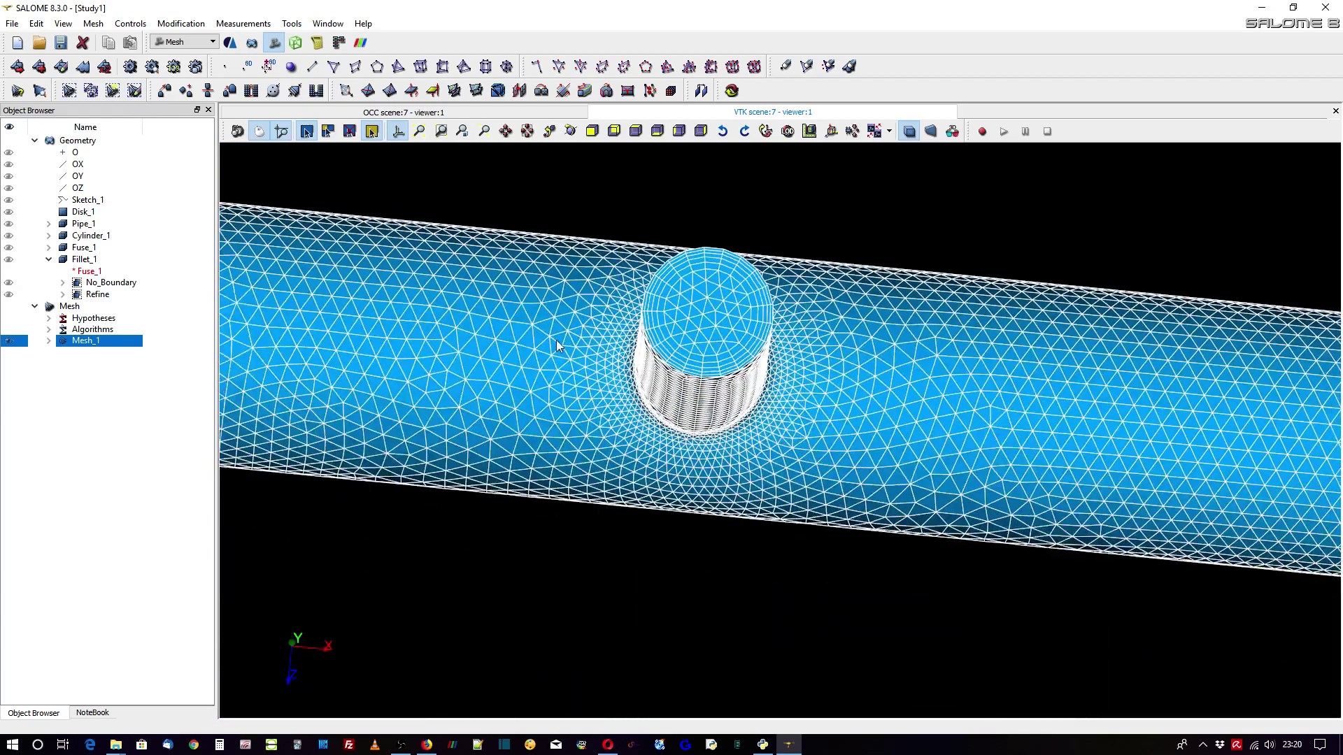
right_click_drag(701, 257, 951, 383, "ctrl")
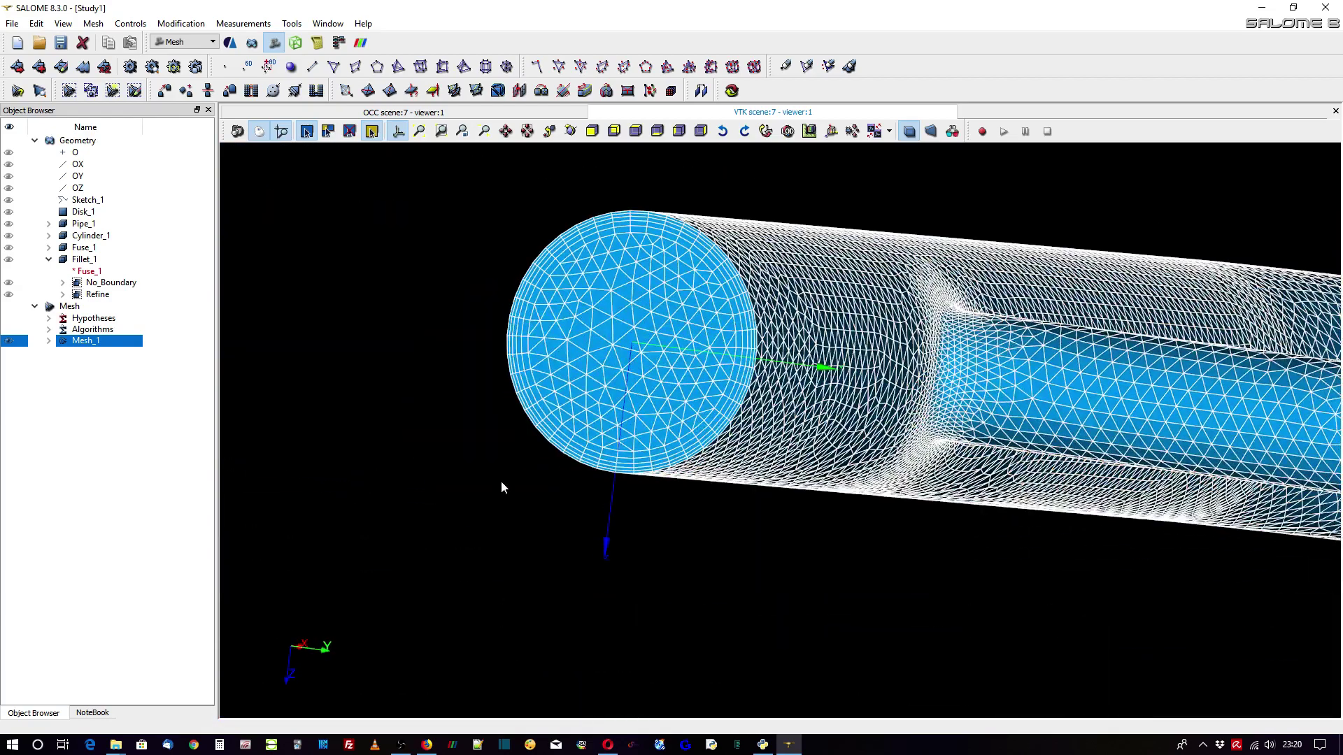
scroll(501, 483, "down", 2)
right_click_drag(1032, 512, 1041, 294, "ctrl")
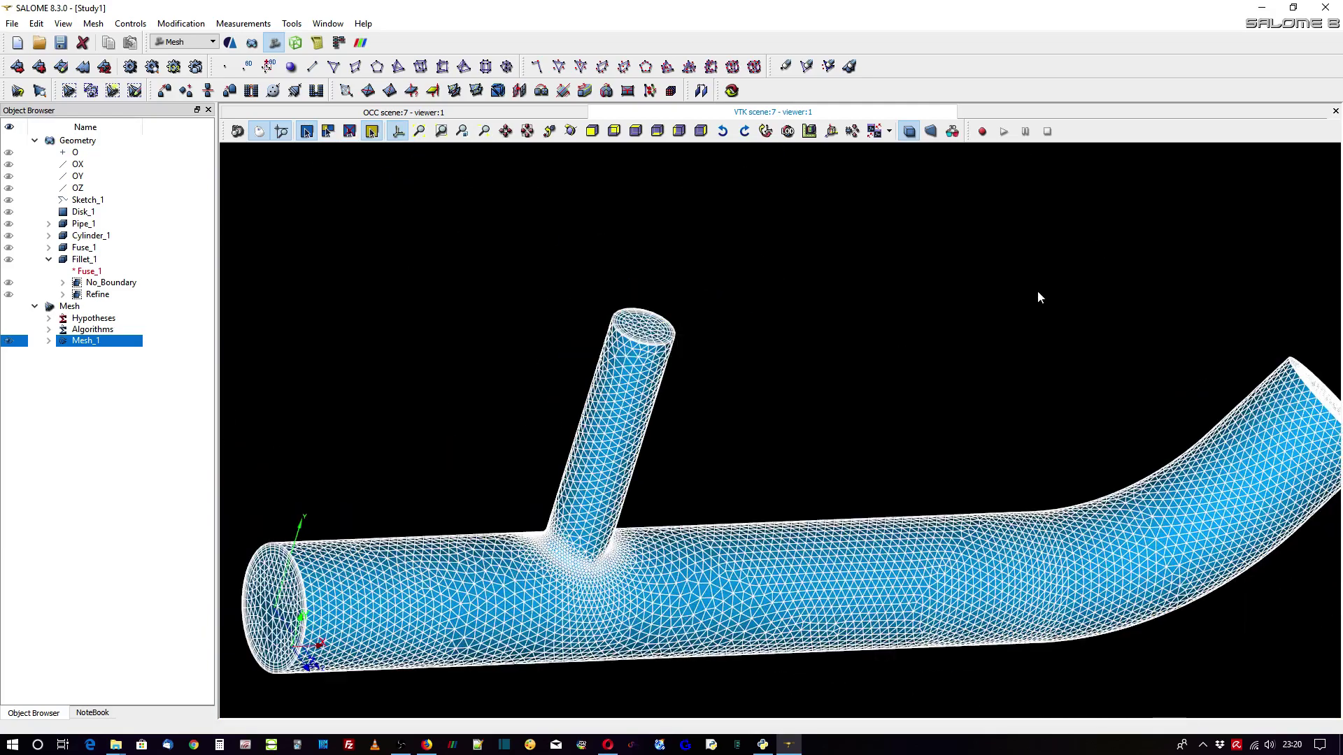
scroll(893, 228, "down", 1)
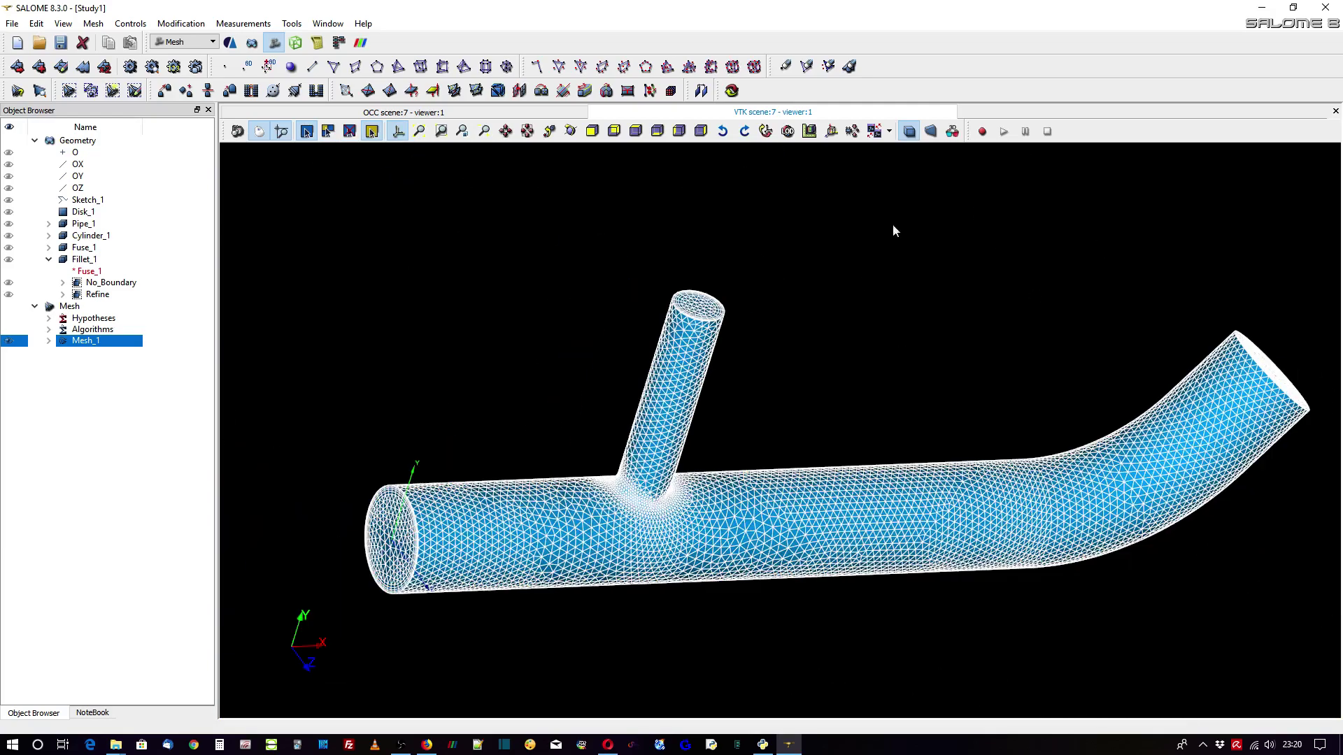
- Clip Mesh_1 with a new absolute clipping plane parallel to X-Y, with changes applied automatically
right_click(670, 536)
left_click(724, 479)
left_click(763, 200)
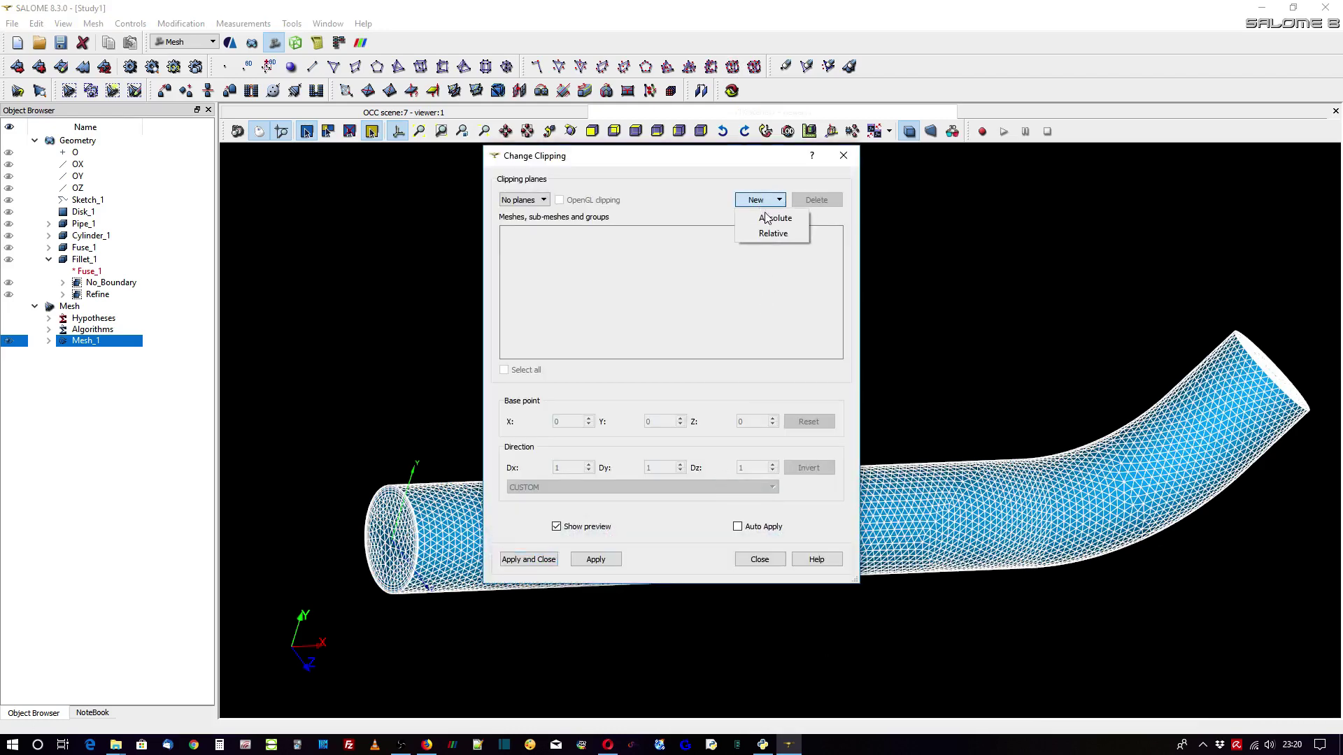
left_click(772, 221)
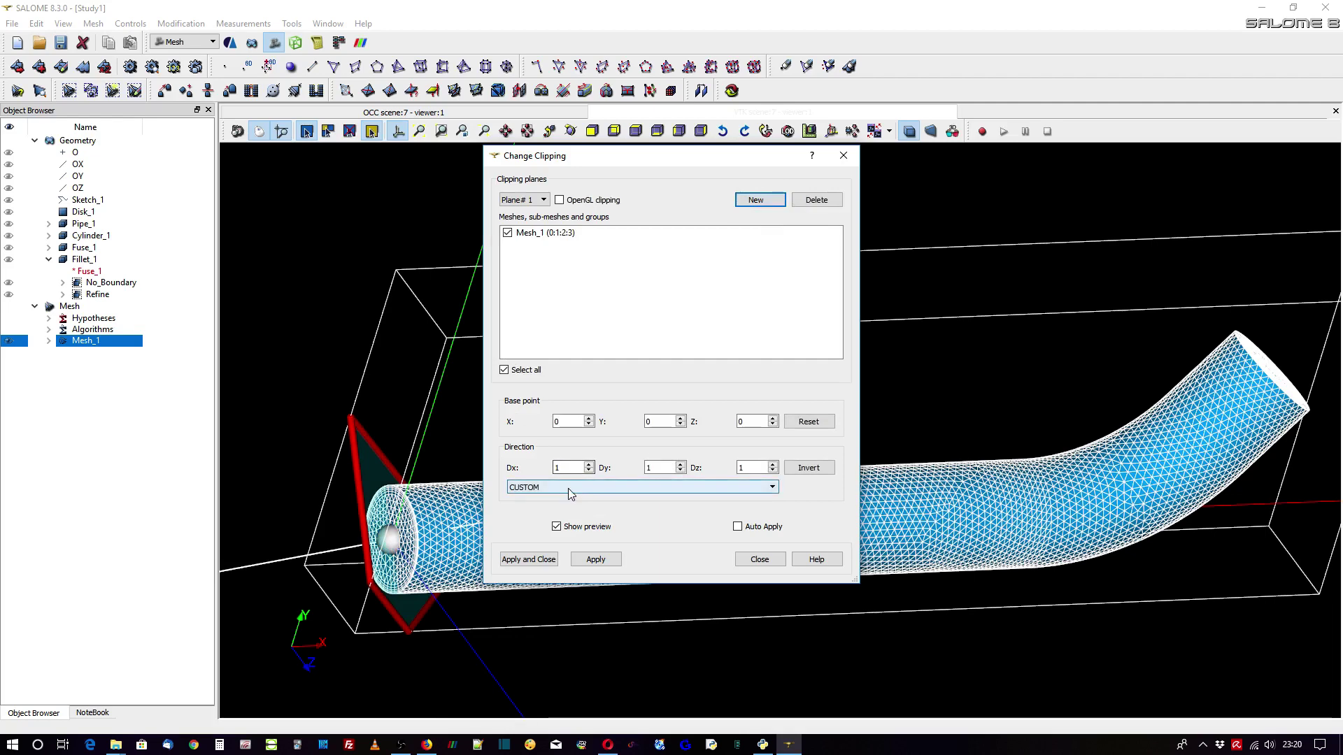
left_click(568, 487)
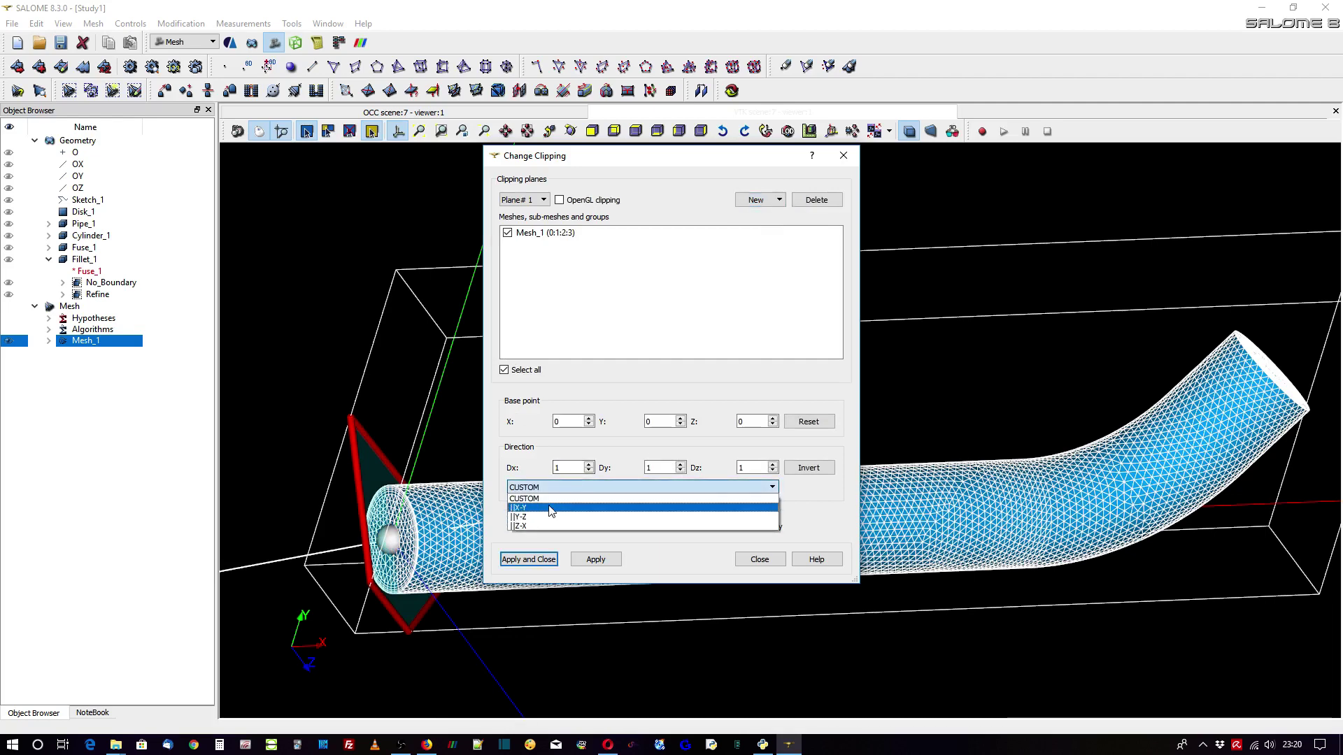
left_click(551, 508)
left_click(738, 527)
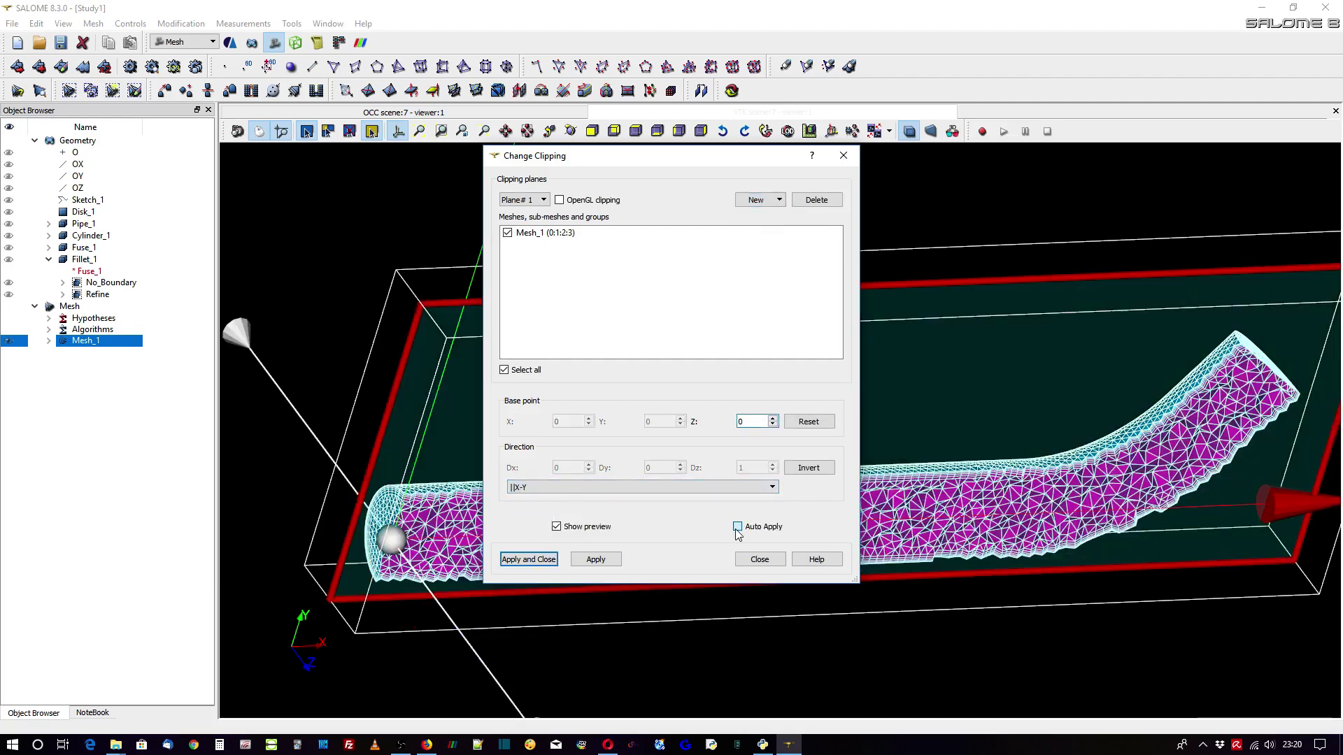
- Examine the clipped section's viscous layers and tetrahedra around the filleted junction of the main pipe and side branch
left_click_drag(699, 155, 294, 165)
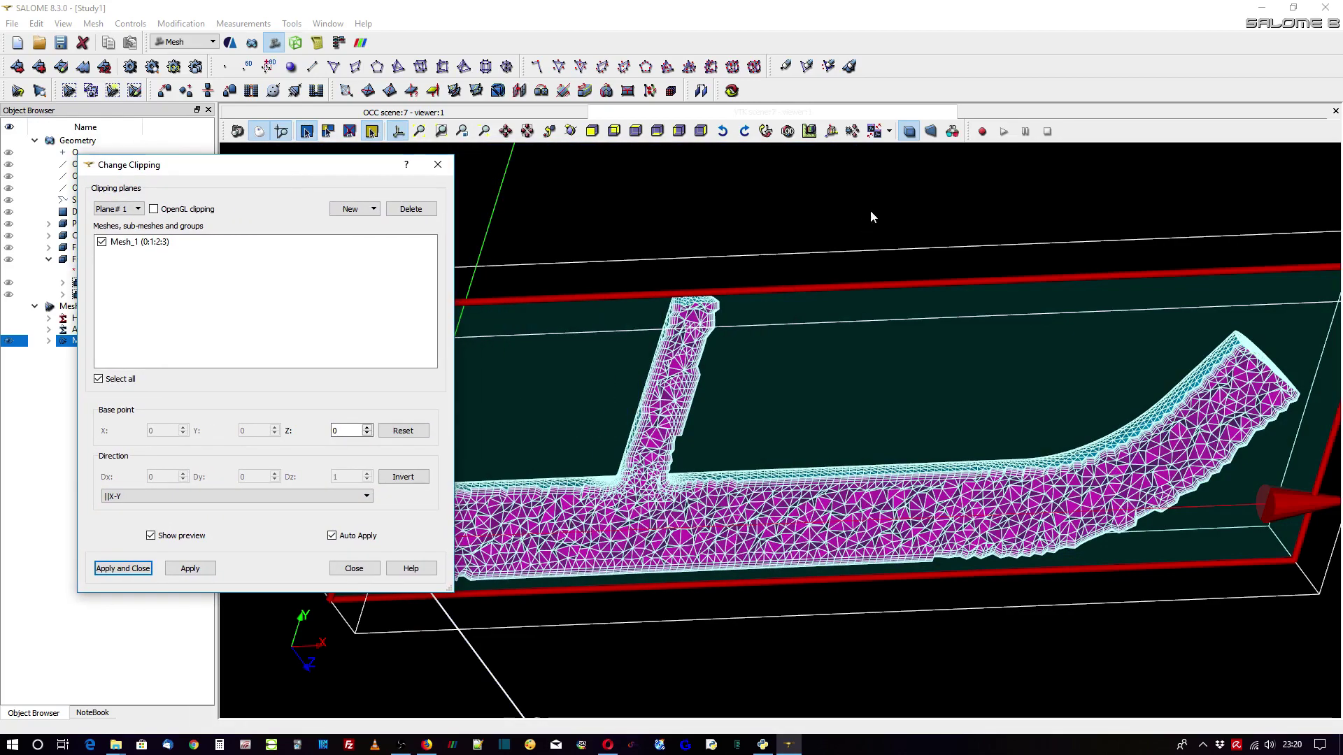
left_click(810, 205)
left_click_drag(764, 176, 548, 606)
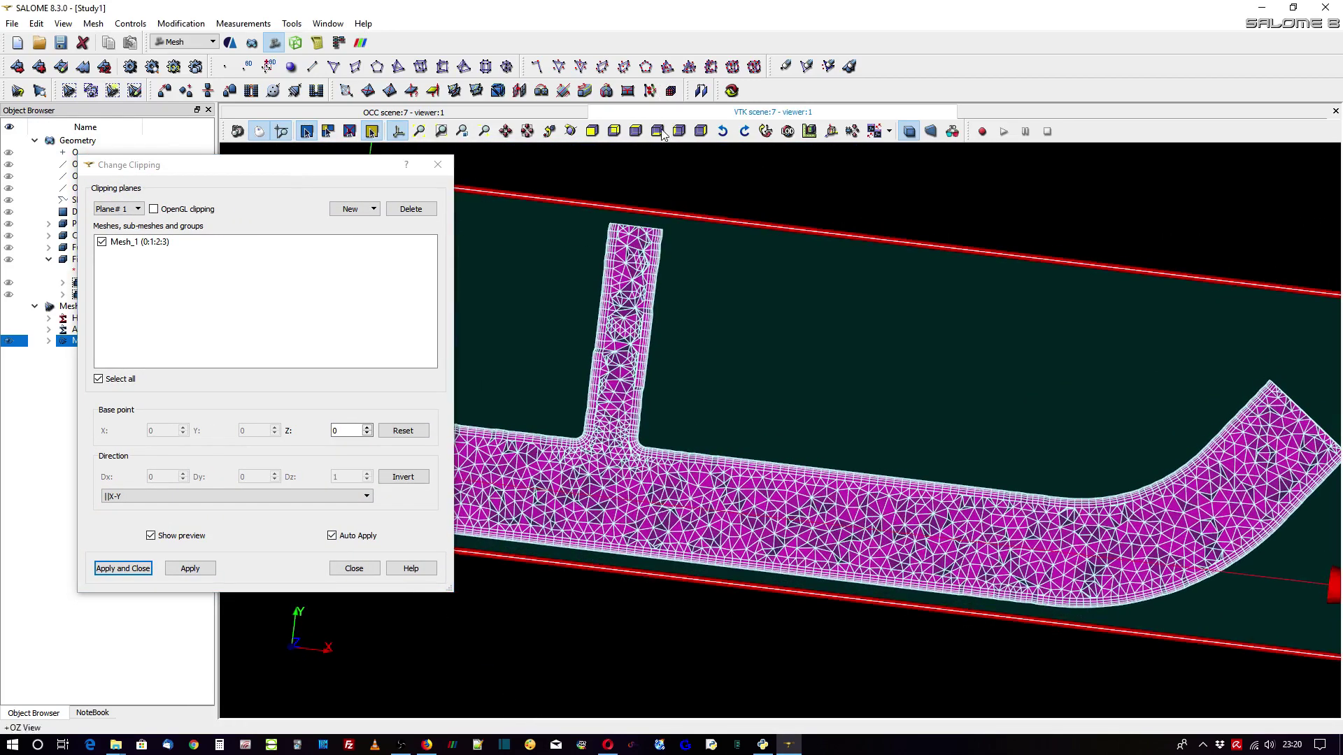
scroll(485, 556, "up", 5)
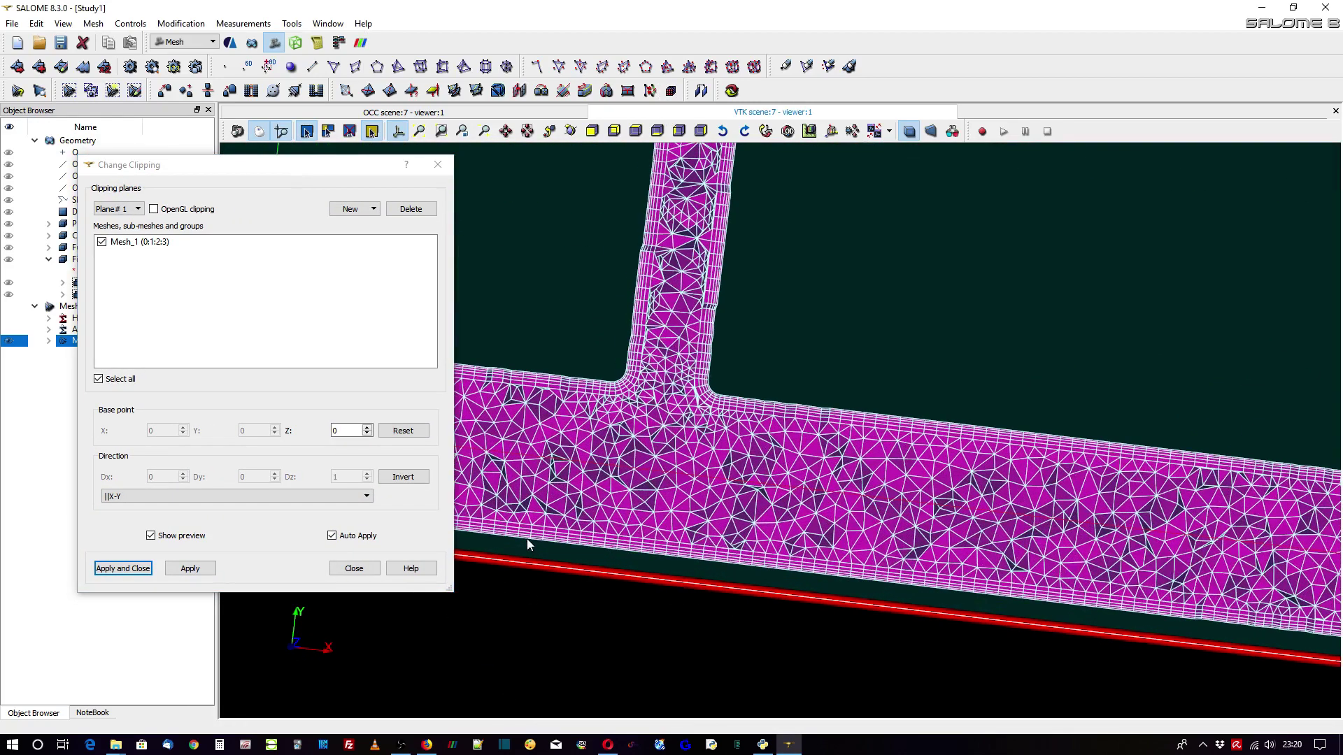
scroll(544, 537, "up", 1)
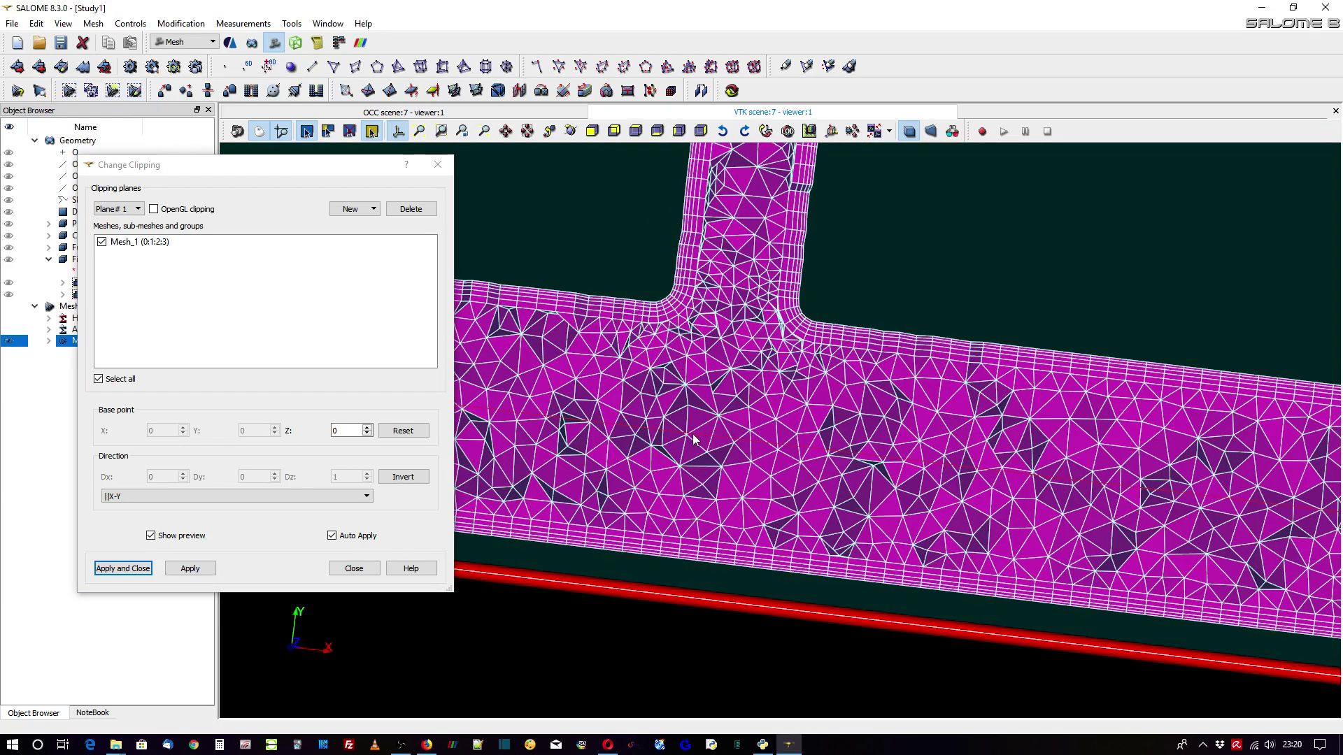
scroll(695, 436, "down", 3)
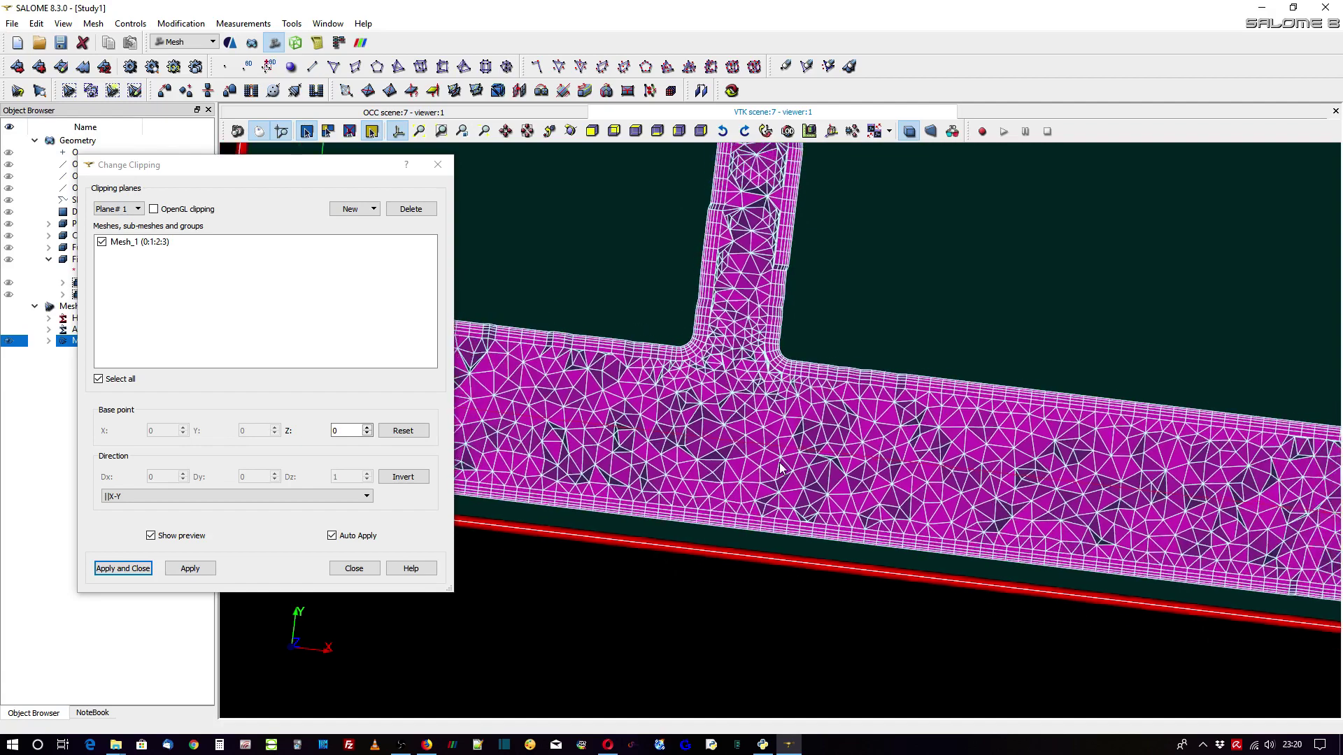
scroll(748, 486, "up", 1)
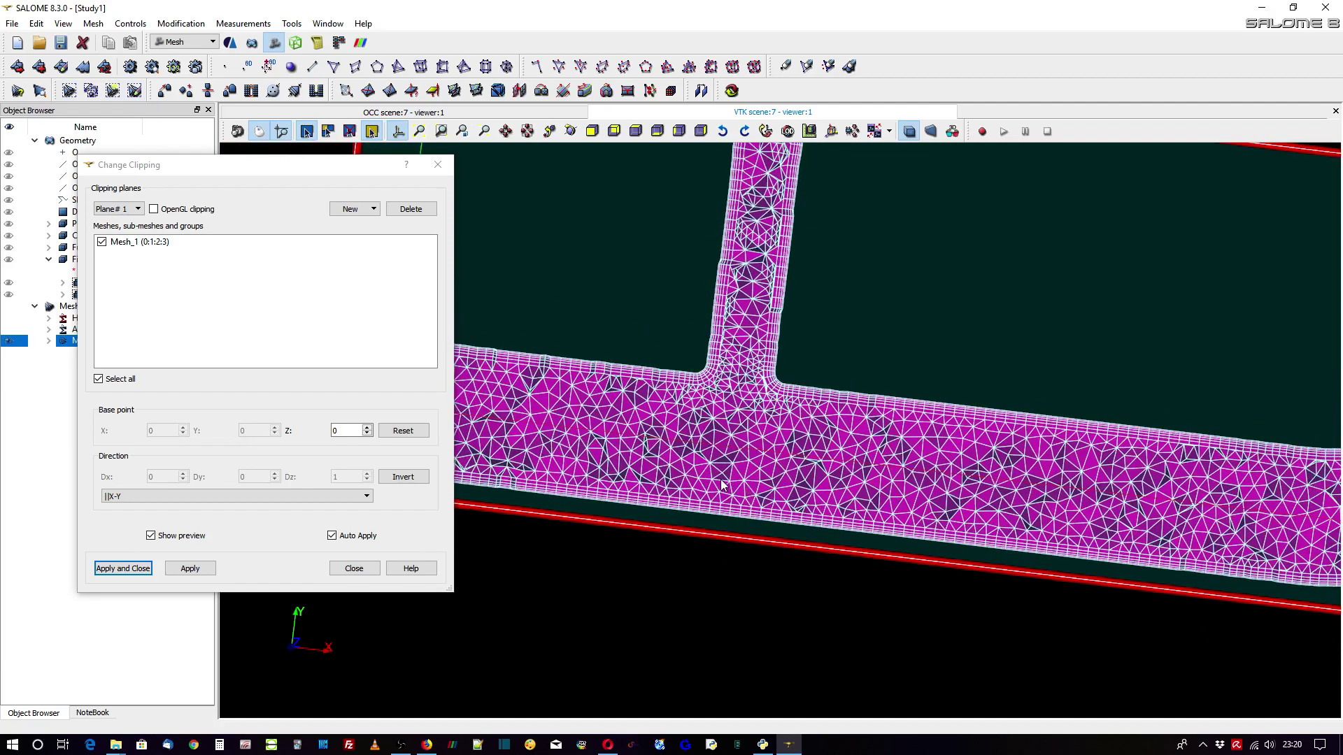